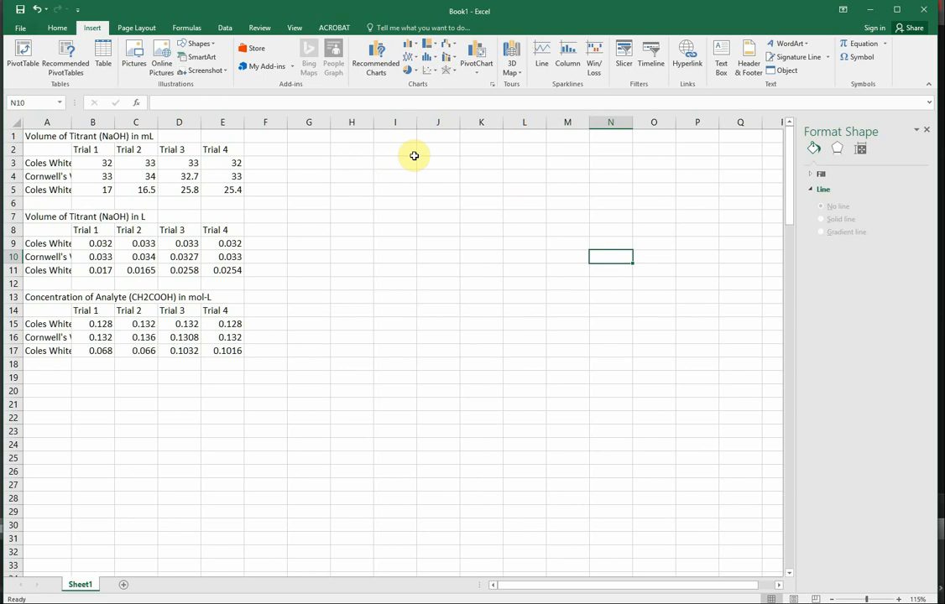
Add the heading "Average" in F8, beside Trial 4 in the table of titrant volumes in L.
left_click(413, 159)
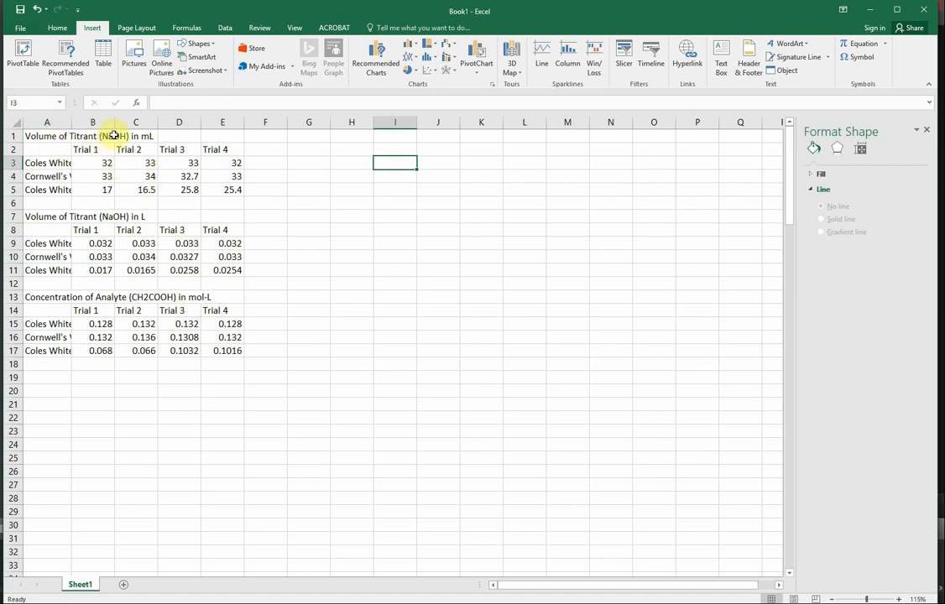
left_click(308, 135)
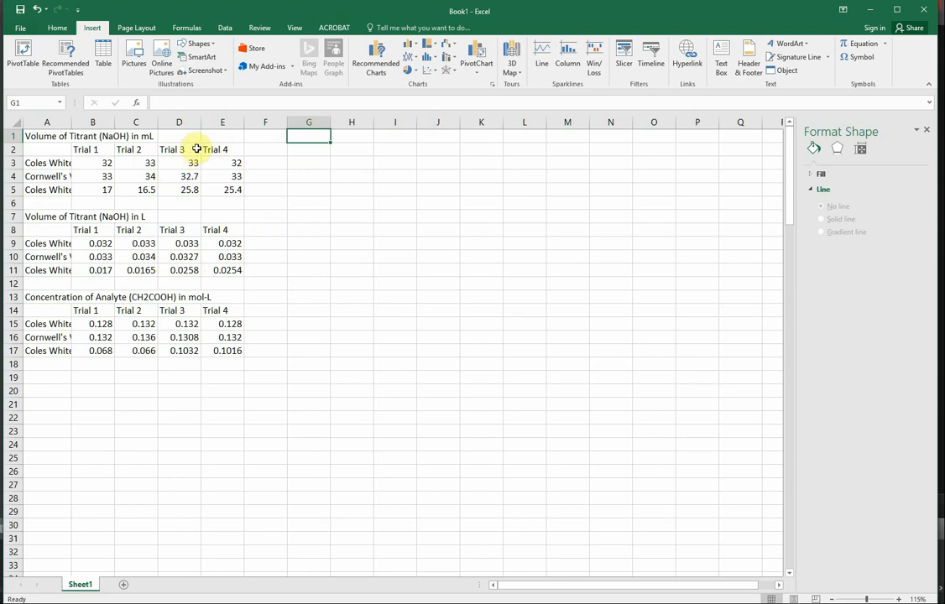
left_click(266, 227)
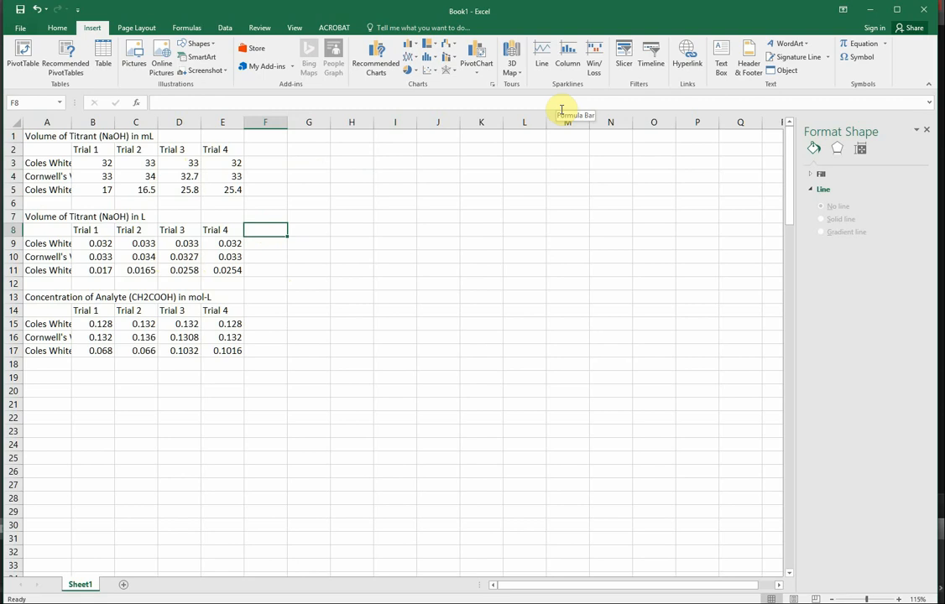
type("Average")
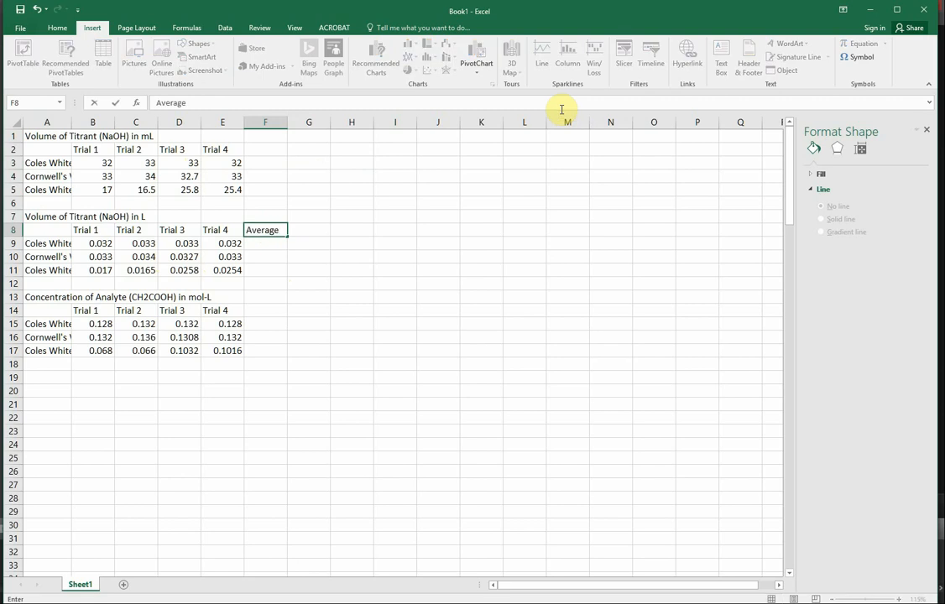
left_click(386, 279)
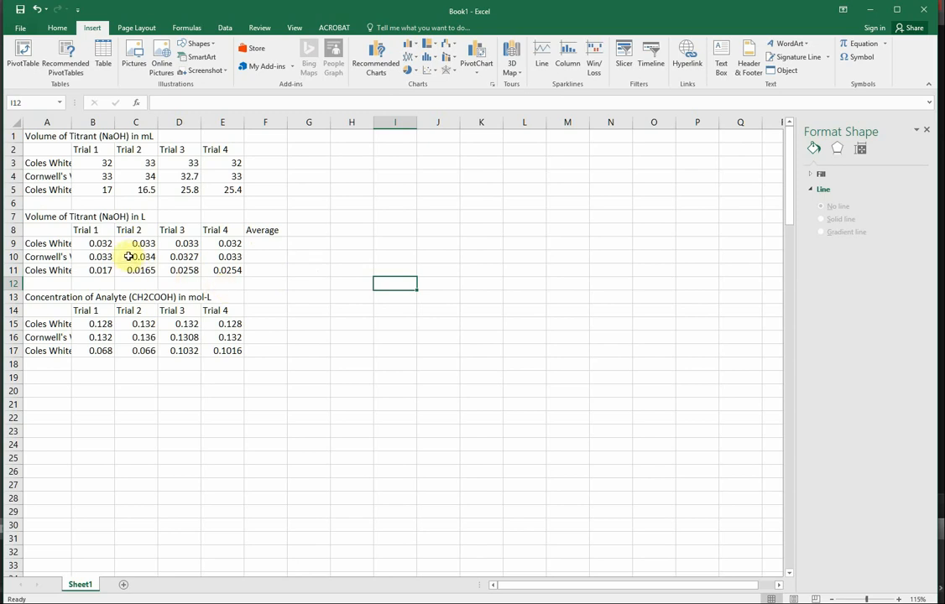
Calculate the average of each row of B9:E11 into column F with Quick Analysis, and check the formula in F9.
left_click_drag(95, 241, 222, 270)
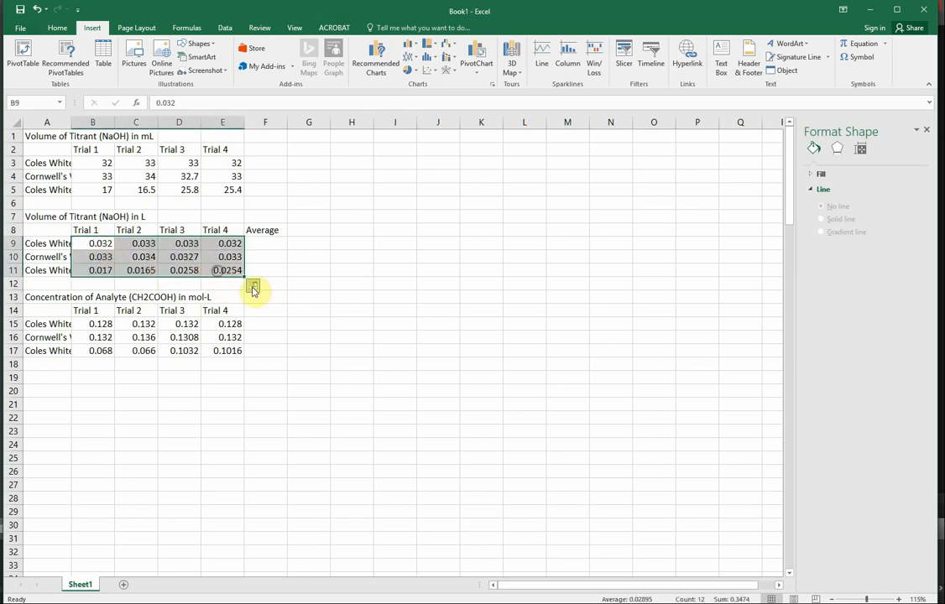
left_click(254, 288)
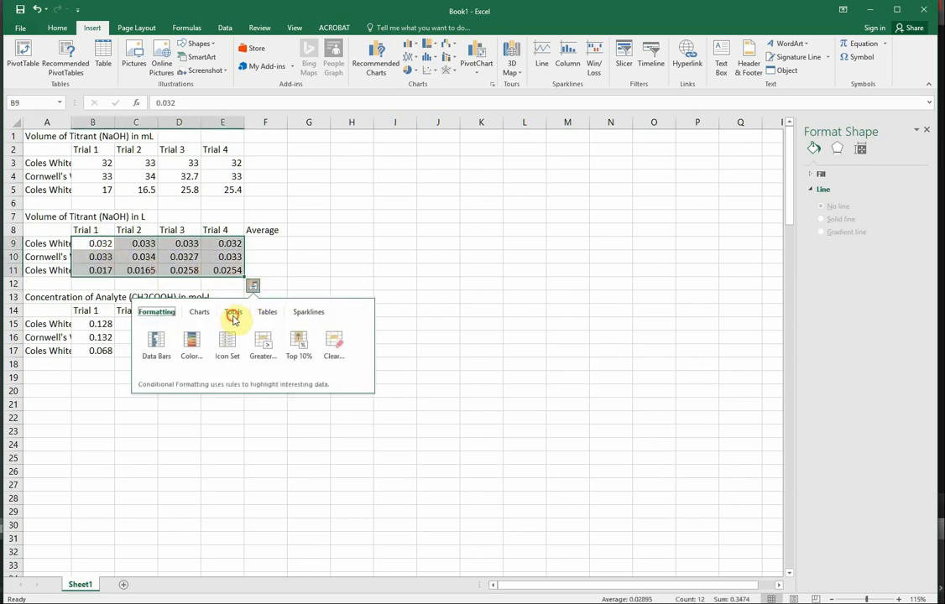
left_click(234, 316)
left_click(361, 349)
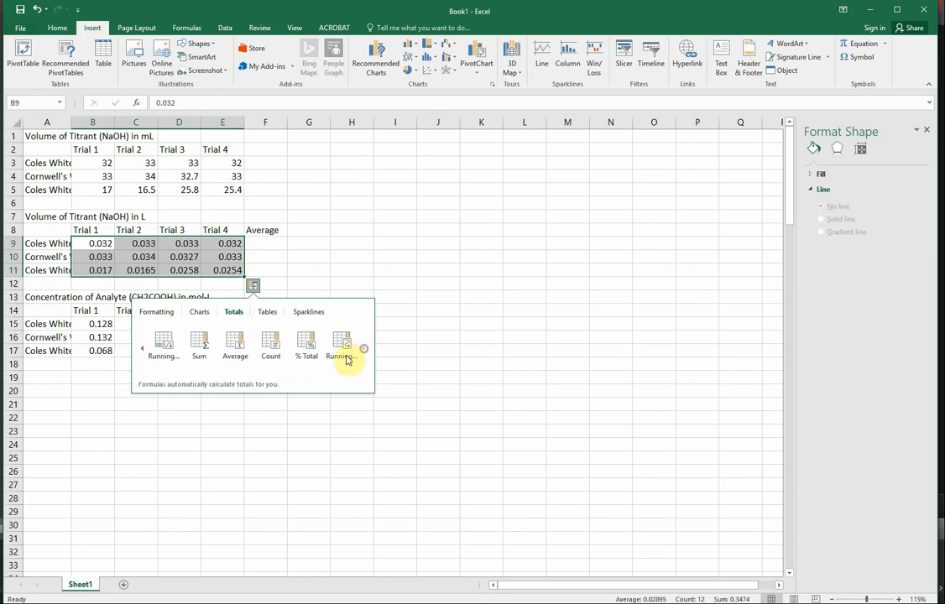
left_click(243, 347)
left_click(329, 272)
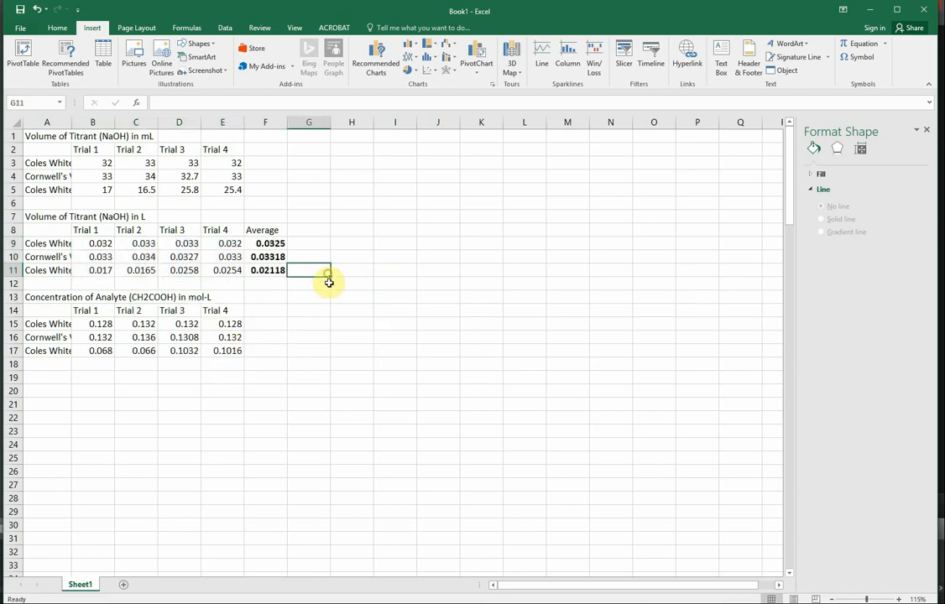
left_click(271, 244)
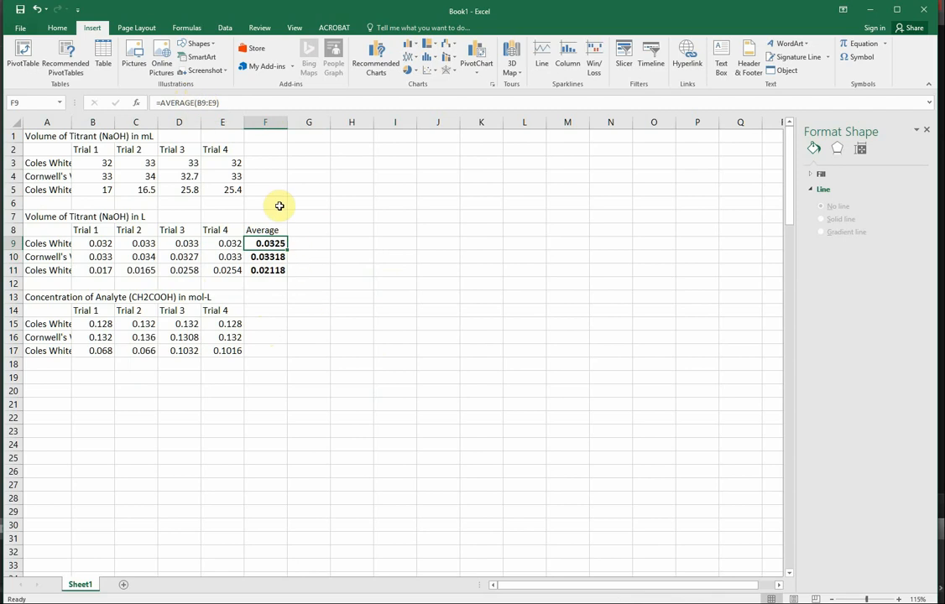
left_click(339, 243)
Insert a clustered column chart of A8:F11 with the vinegars as categories, and move it clear of the data tables.
left_click_drag(279, 276, 37, 233)
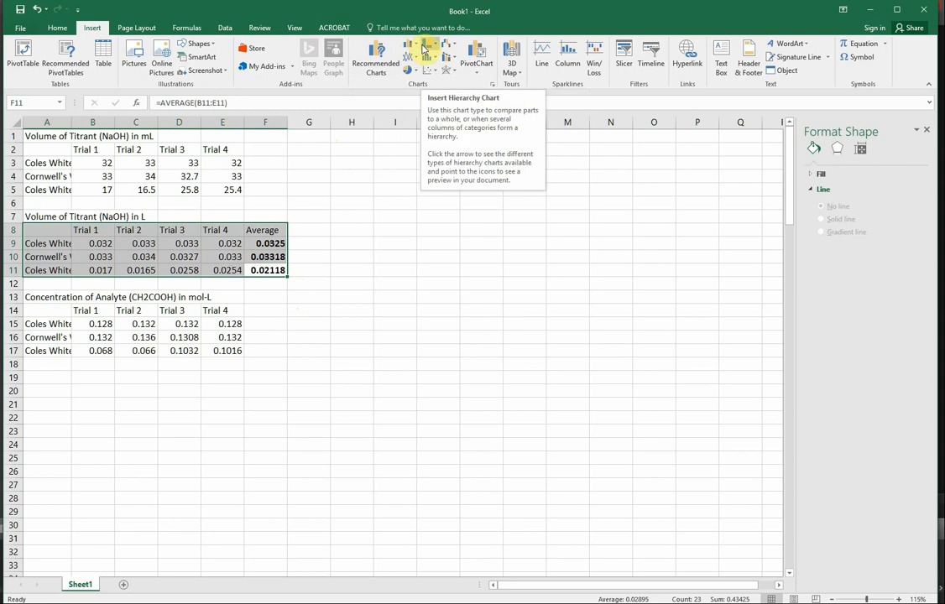
left_click(370, 65)
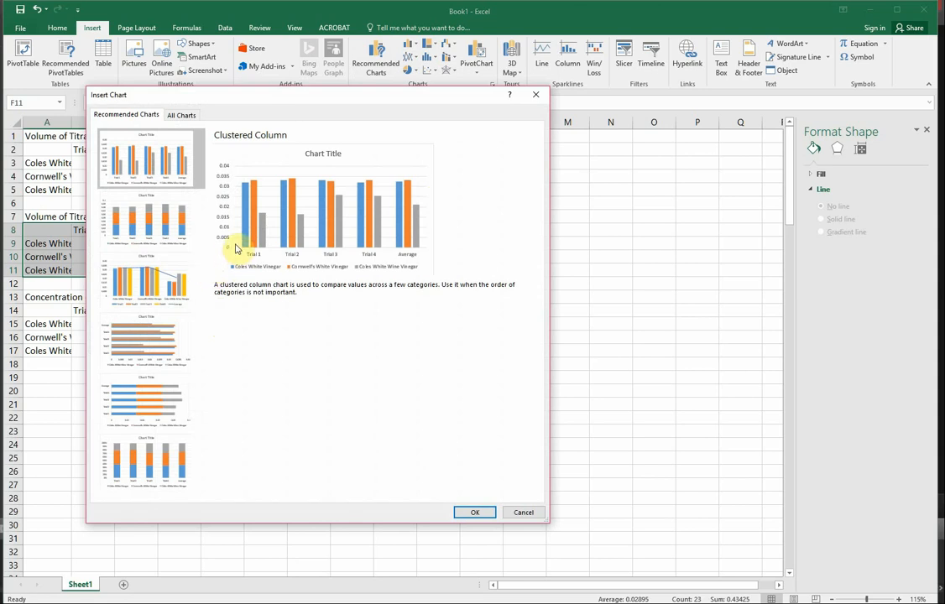
left_click(182, 115)
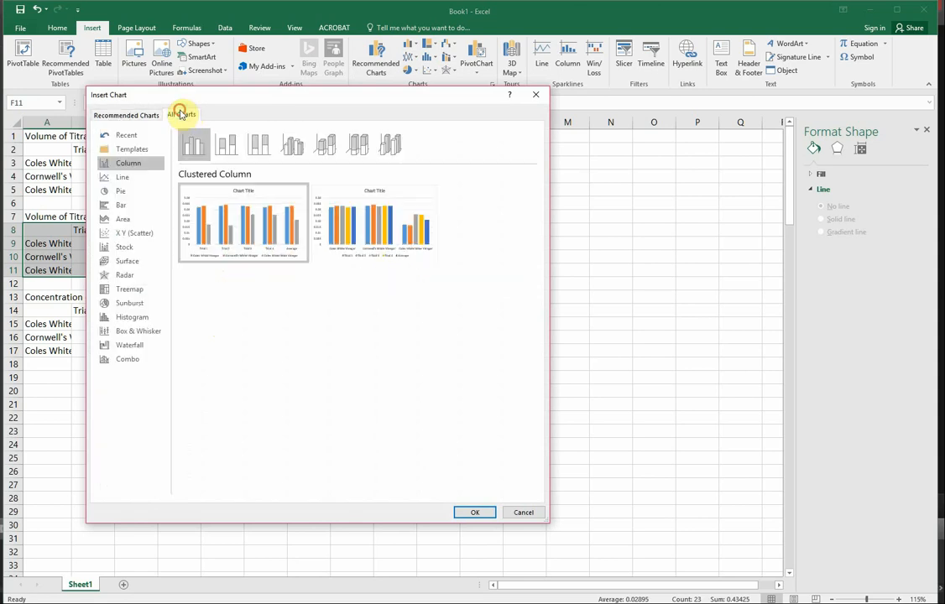
mouse_move(391, 250)
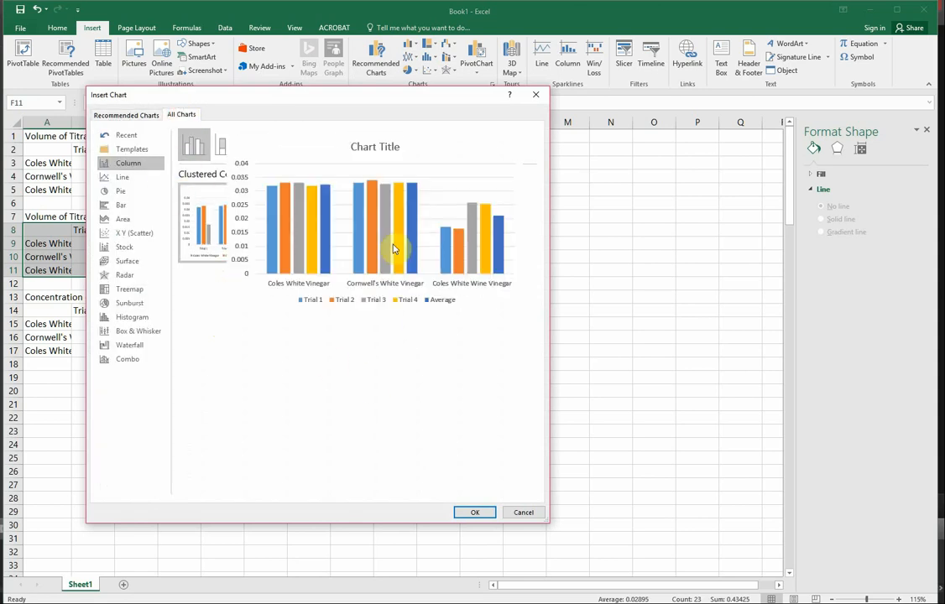
left_click(471, 513)
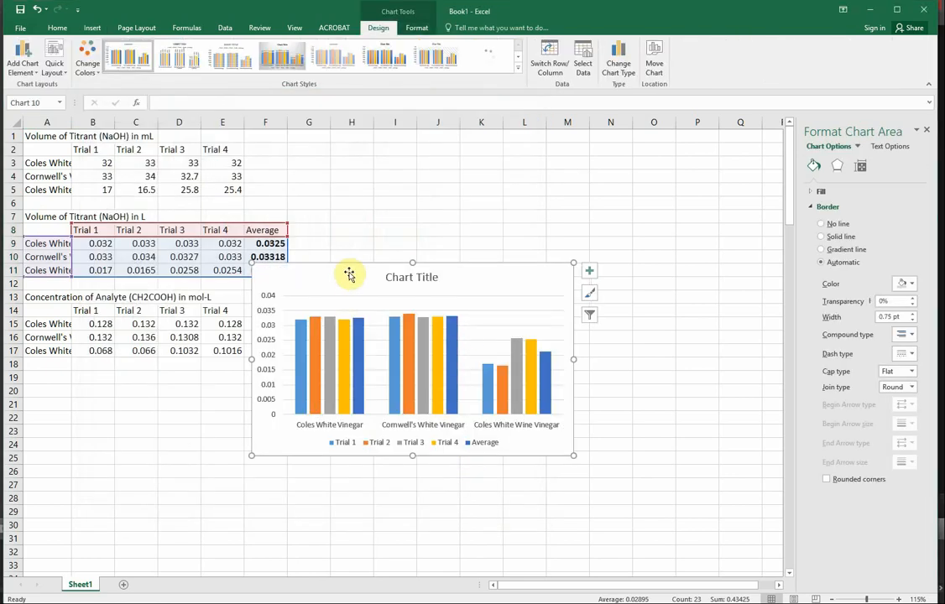
left_click_drag(349, 274, 431, 165)
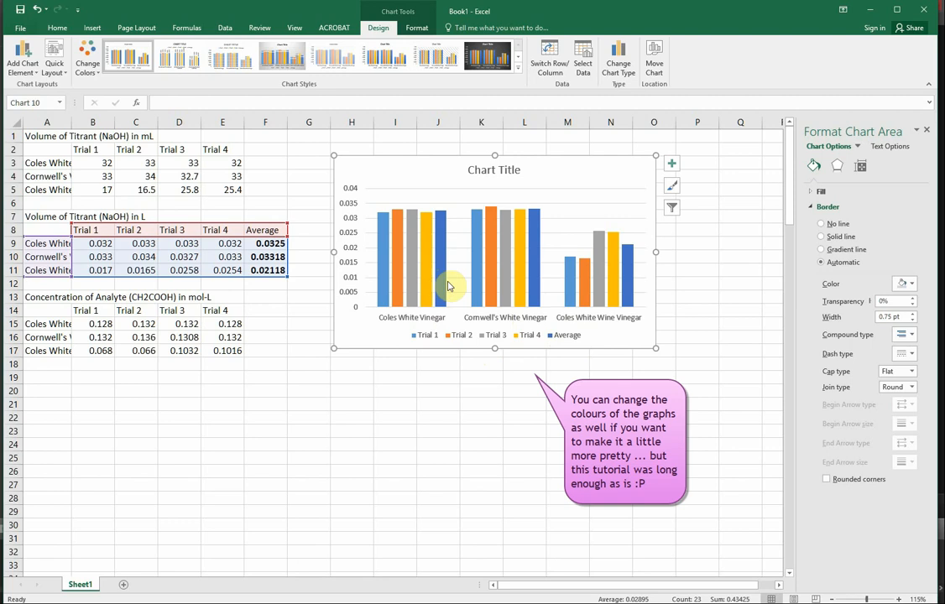
Change the chart type of the Average series to Line, keeping the four trials as clustered columns.
mouse_move(446, 288)
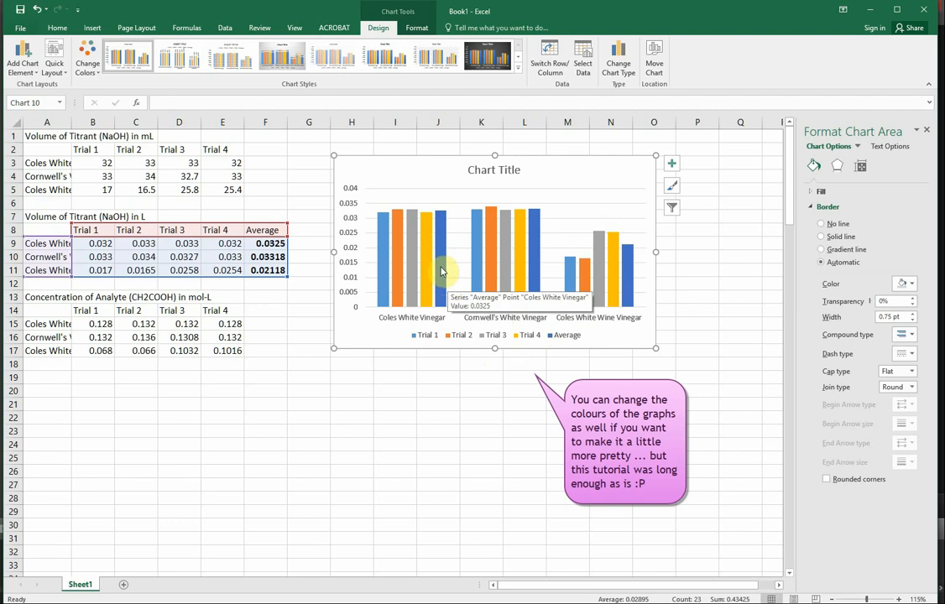
left_click(442, 273)
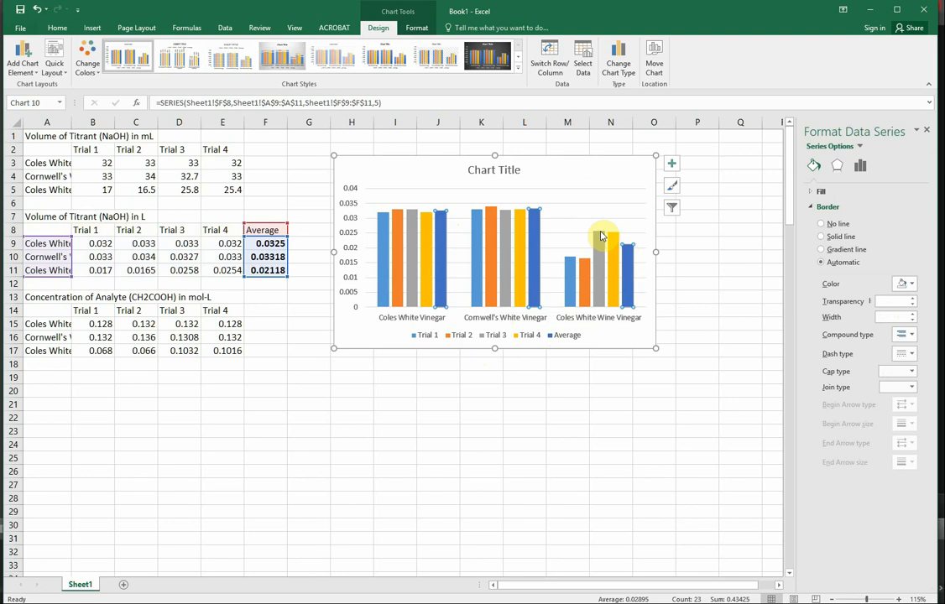
right_click(443, 237)
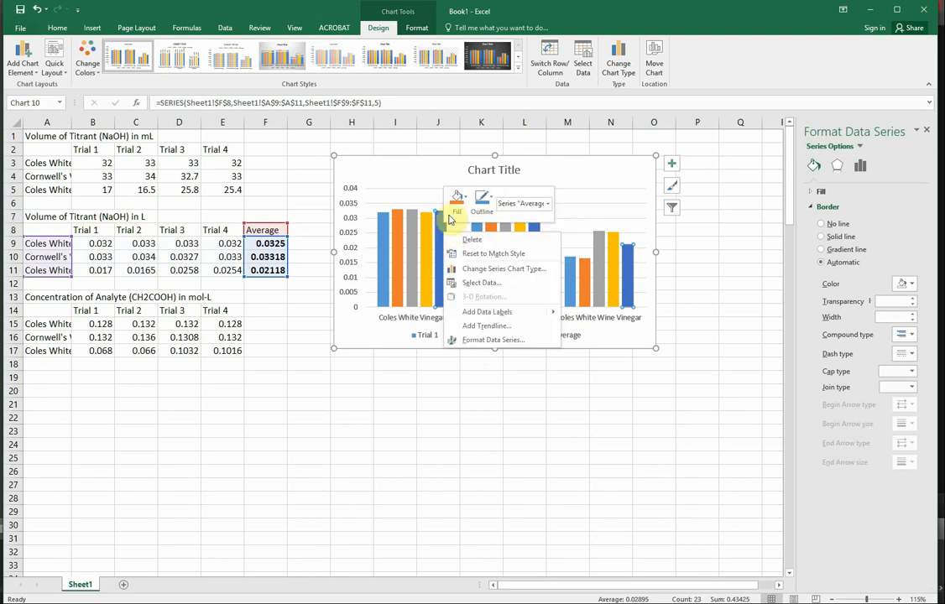
left_click(473, 270)
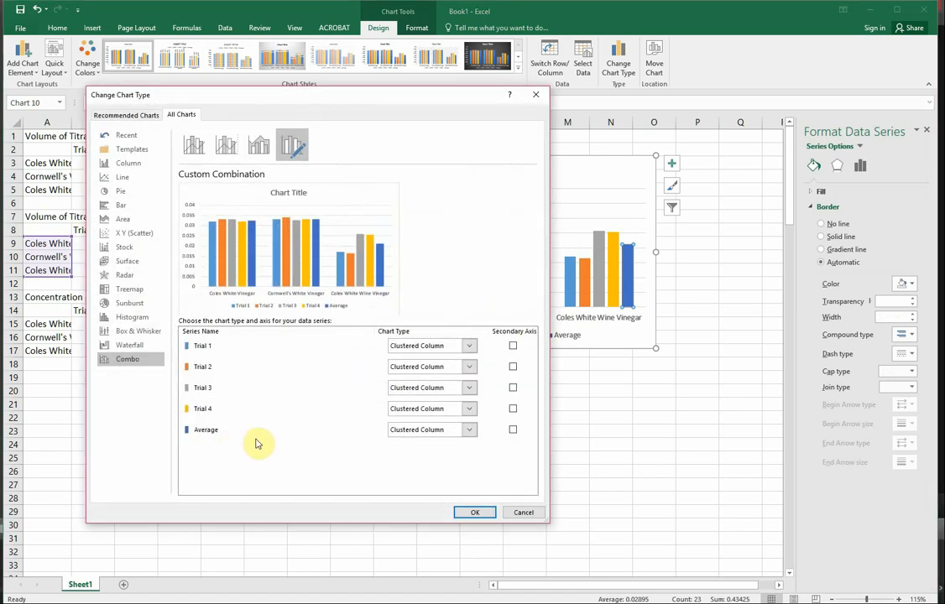
left_click(417, 431)
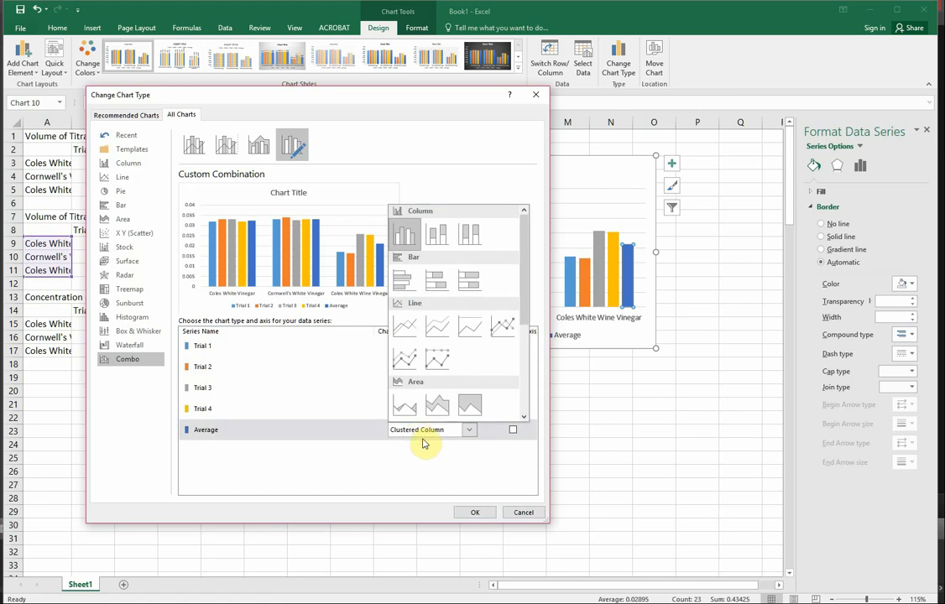
left_click(407, 329)
left_click(472, 512)
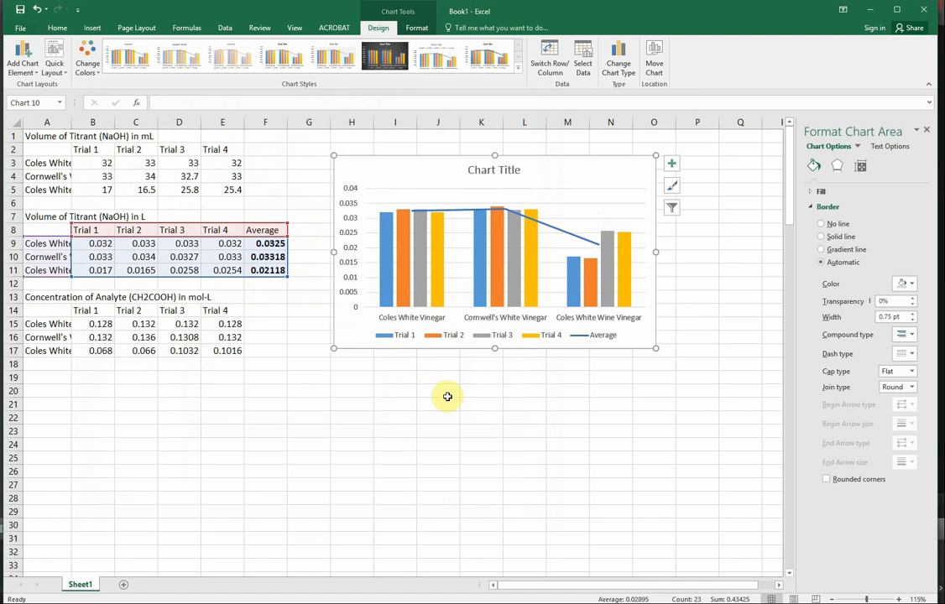
left_click(501, 175)
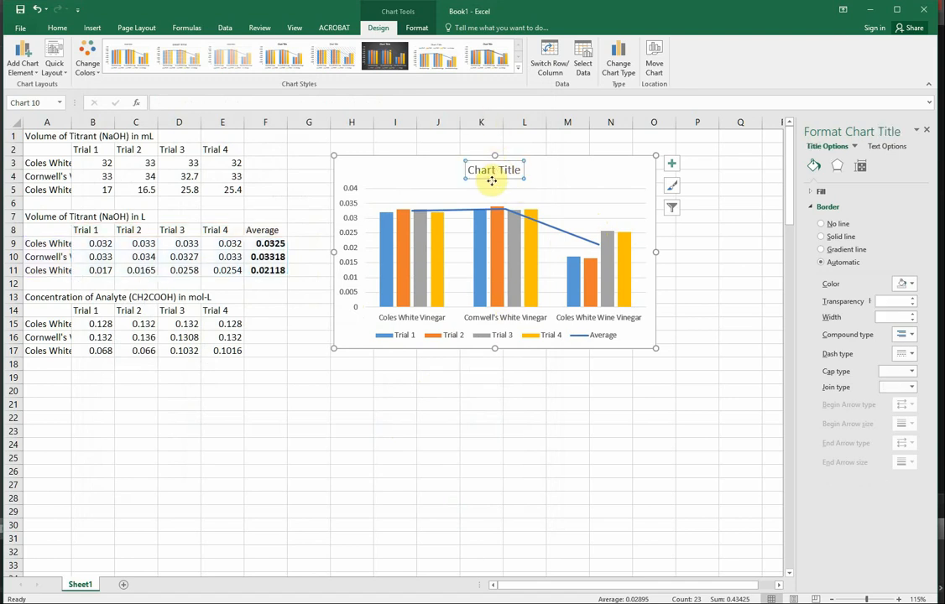
key("Escape")
key("Delete")
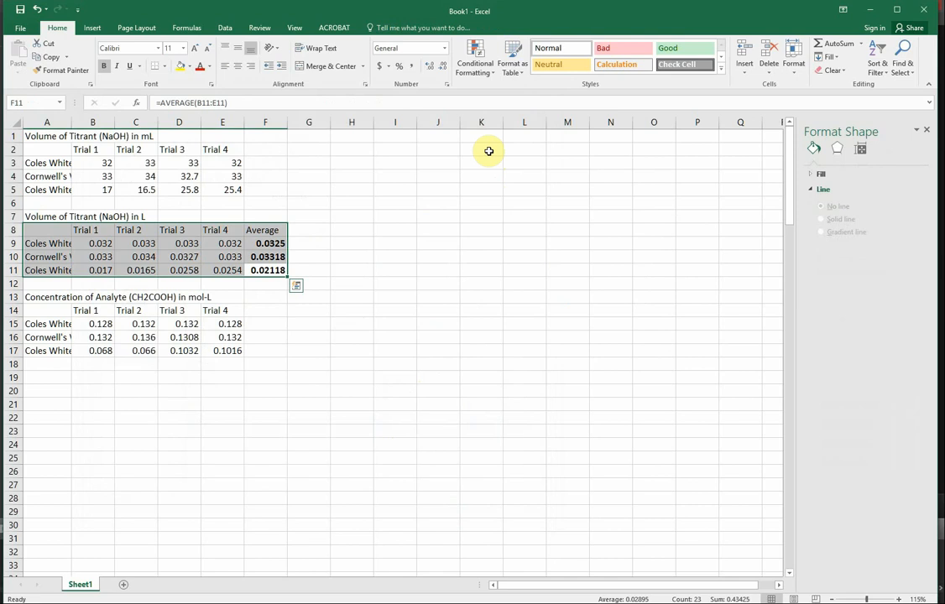
key("ctrl+z")
Delete the chart title and turn on the axis titles for the chart.
left_click(486, 174)
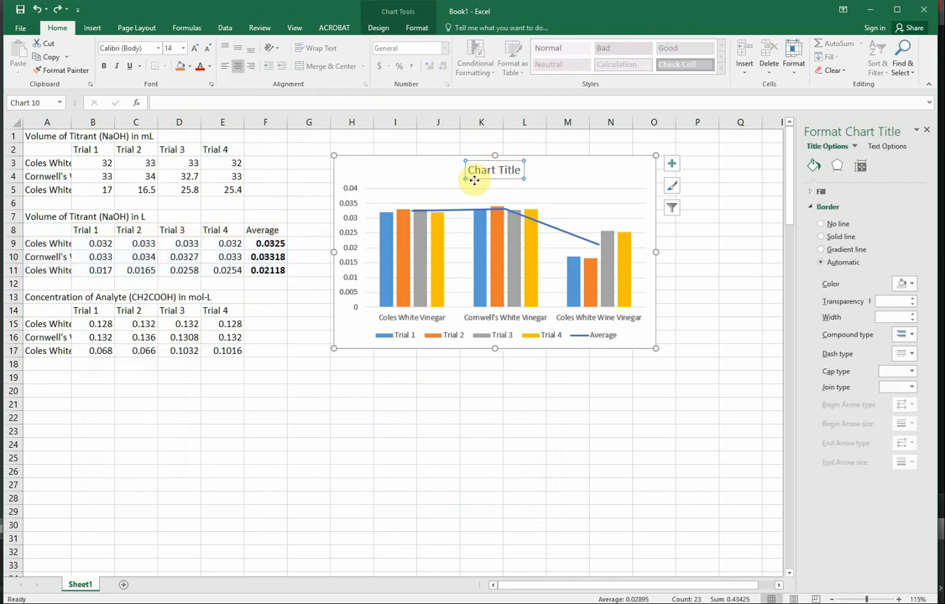
key("Delete")
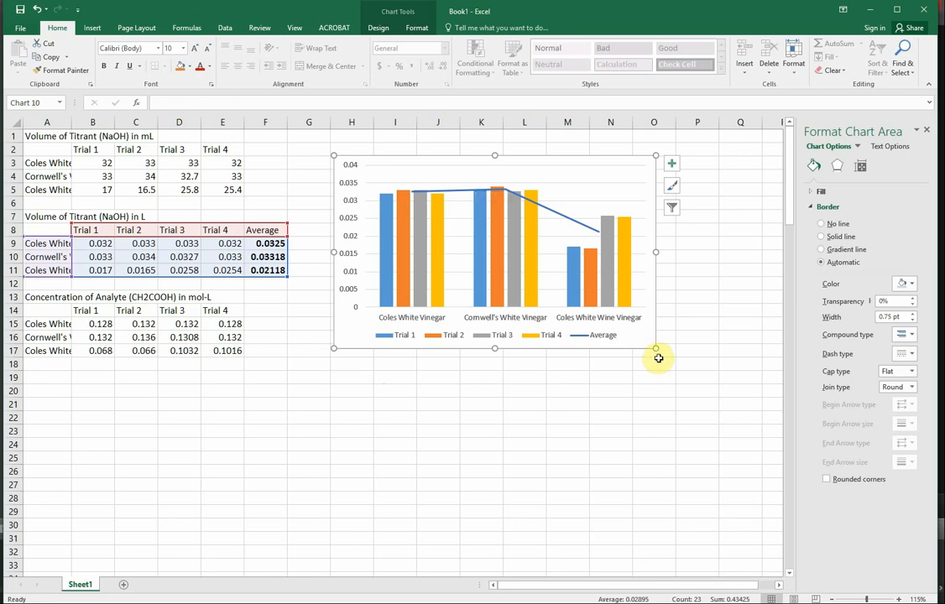
left_click(669, 165)
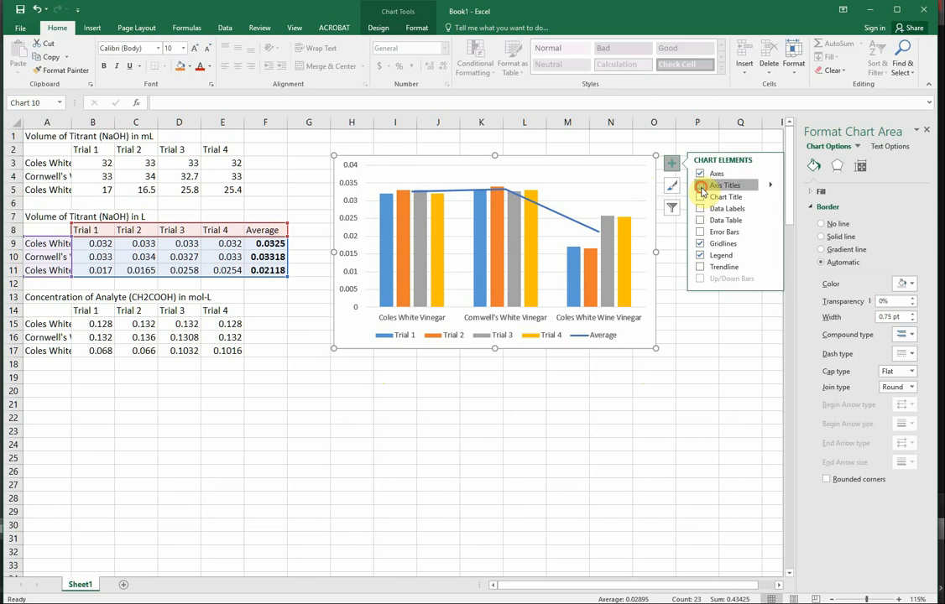
left_click(701, 185)
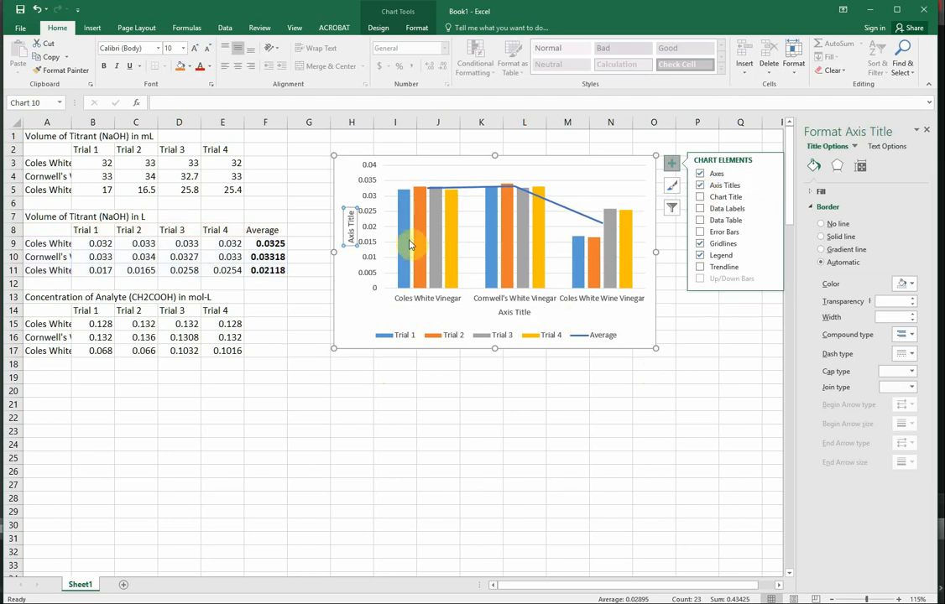
Set the vertical axis title to "Volume of Titrant (NaOH) in L".
triple_click(352, 224)
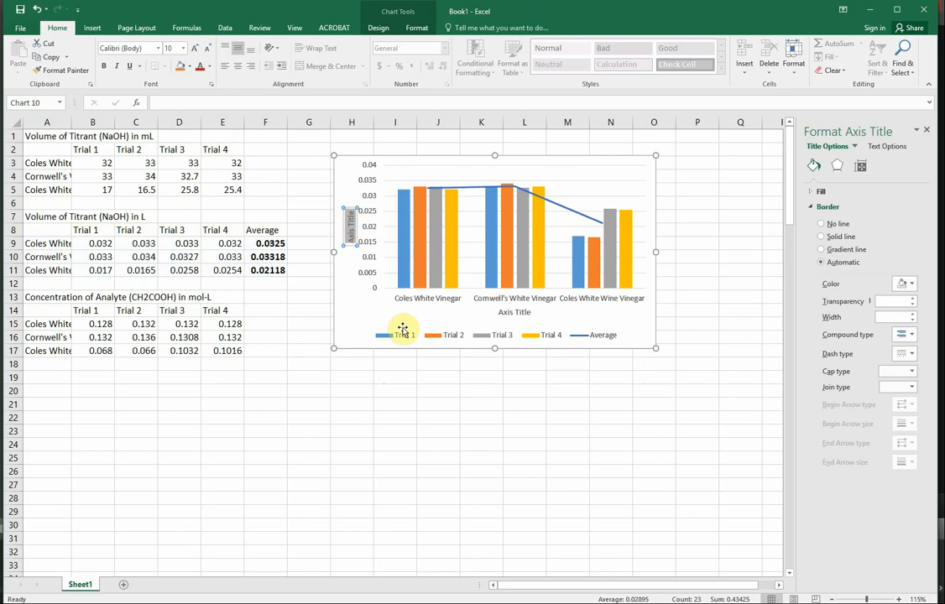
key("Delete")
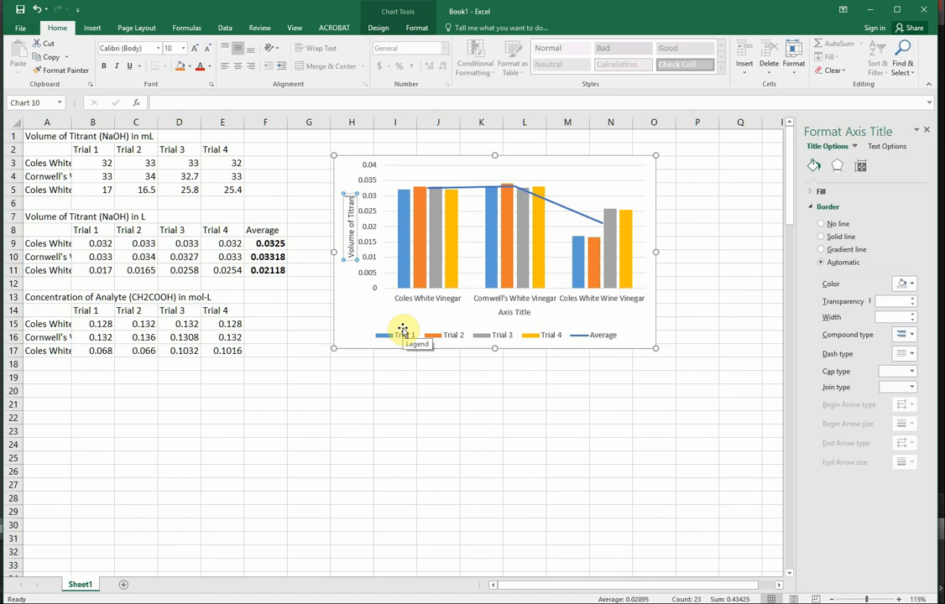
type("Volume of Titrant (Na")
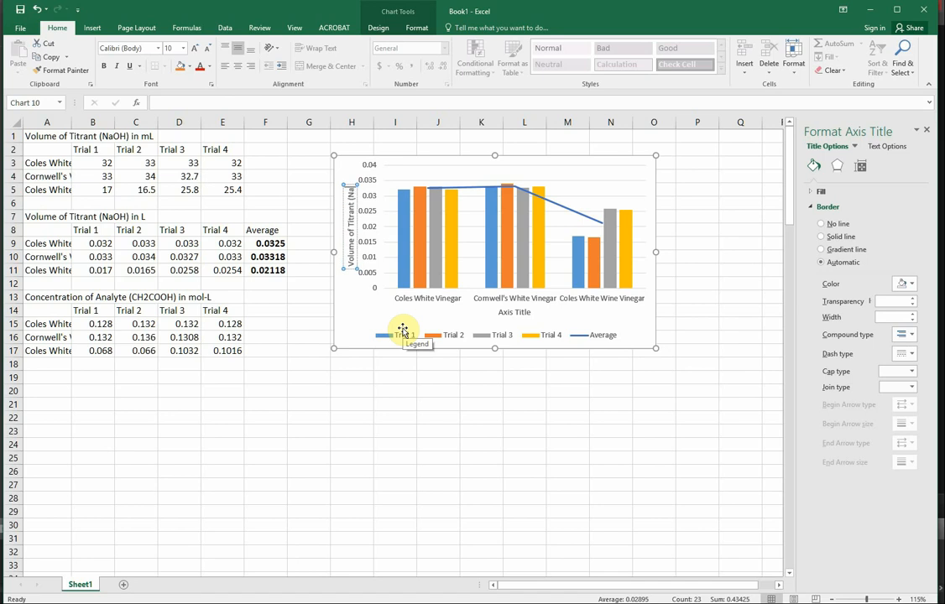
type("OH)")
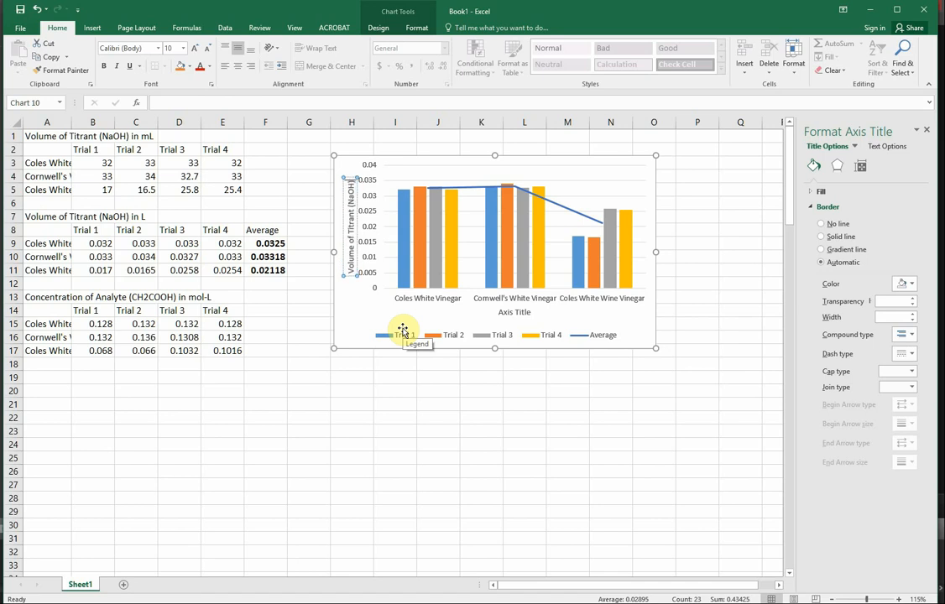
type(" in L")
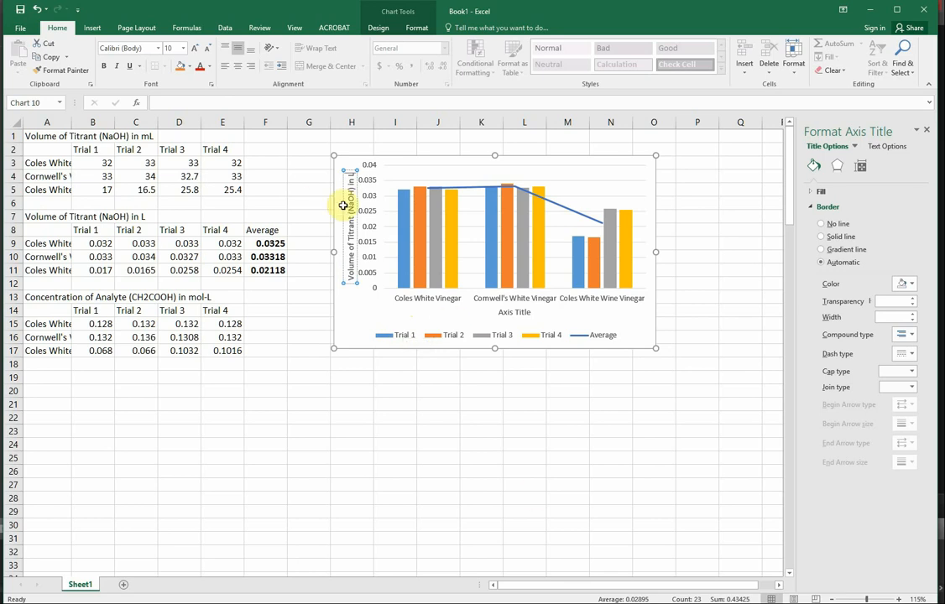
Set the horizontal axis title to "Type of Vinegar" and enlarge the chart to span about H3:Q20.
double_click(511, 315)
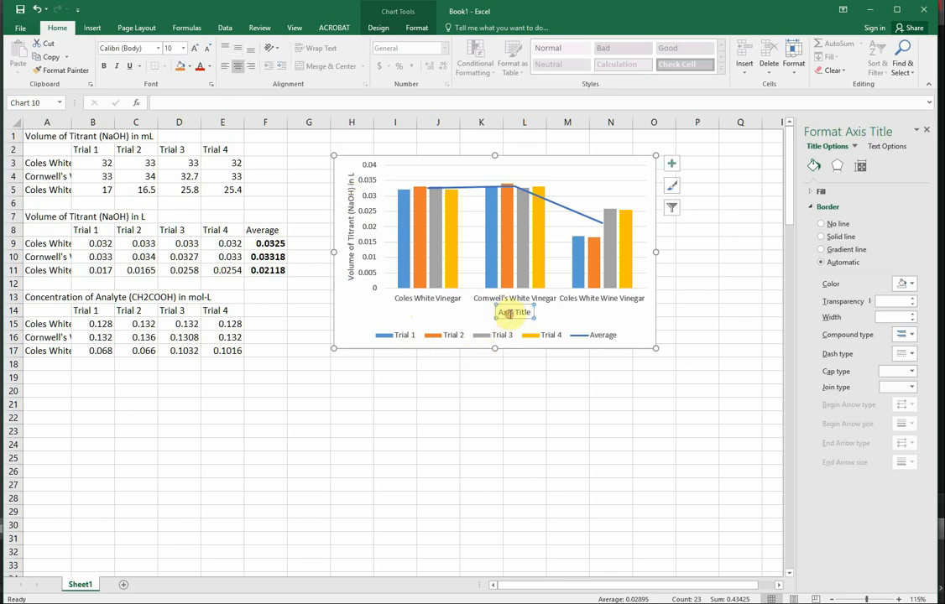
triple_click(510, 314)
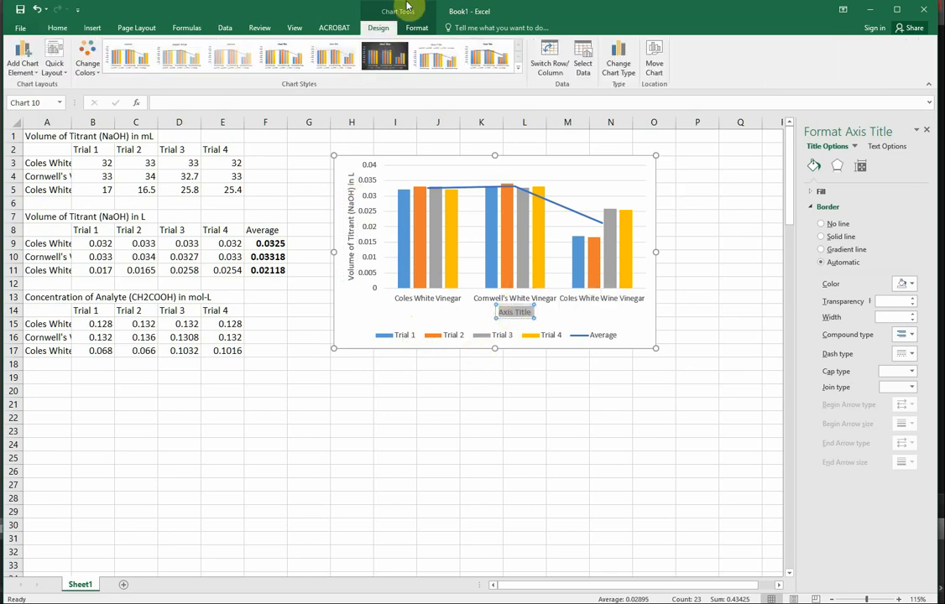
type("Type of Vinegar")
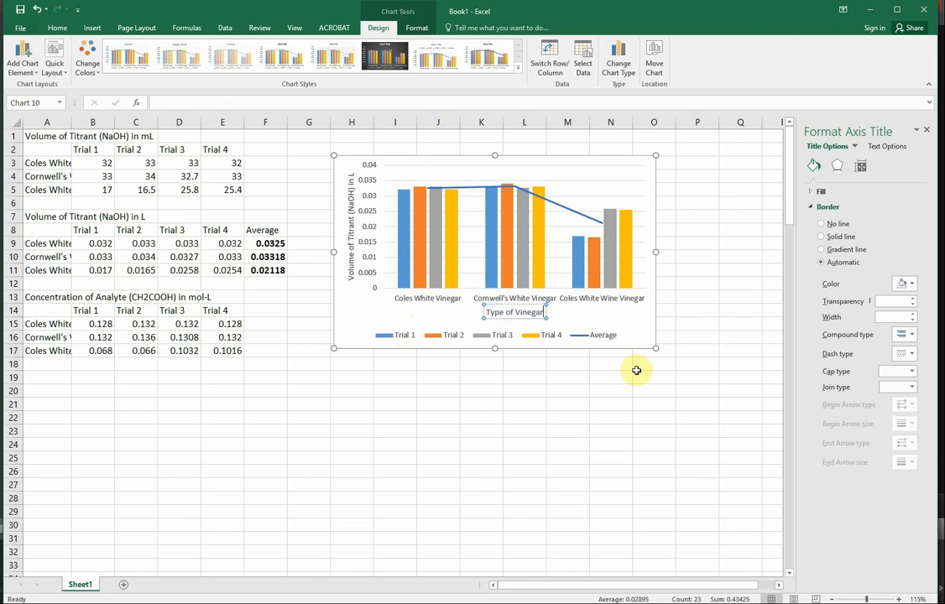
left_click(652, 347)
left_click_drag(652, 348, 760, 400)
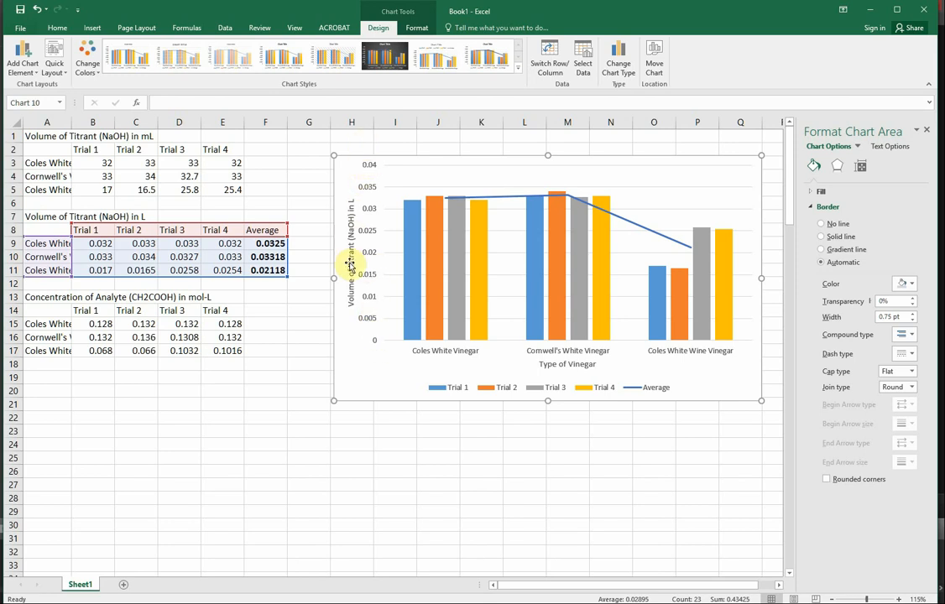
Set the major unit of the column chart's vertical axis to 0.0025.
left_click(373, 304)
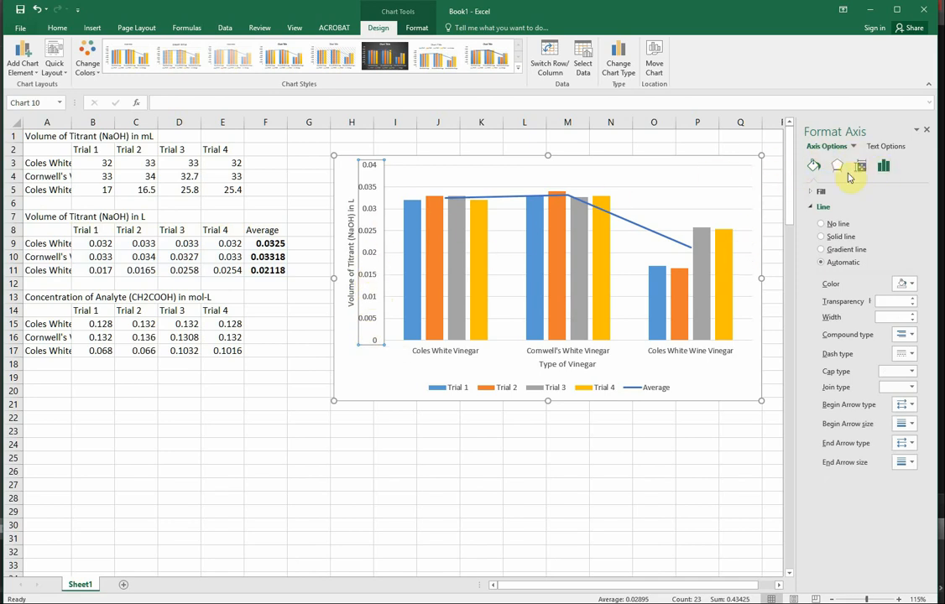
left_click(886, 166)
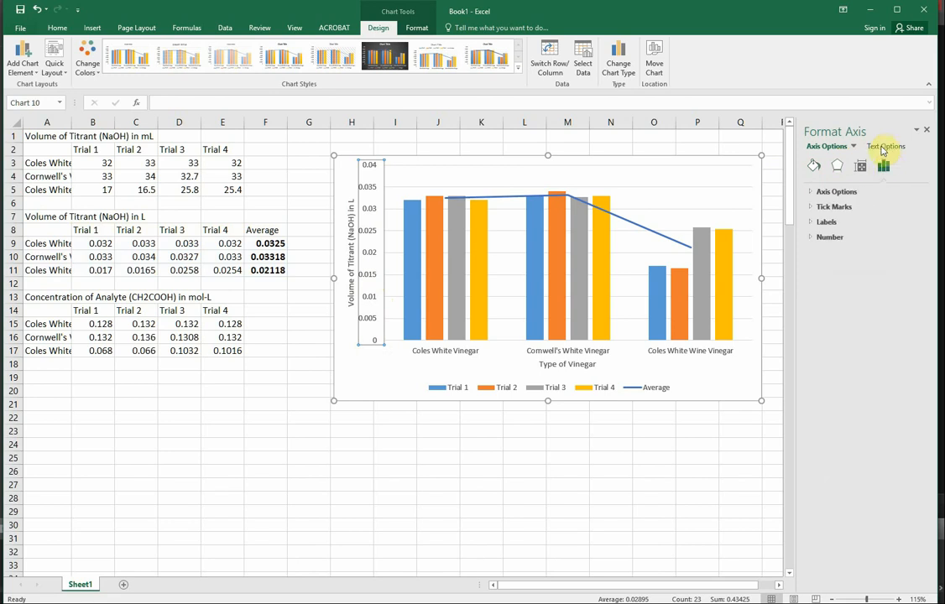
left_click(885, 147)
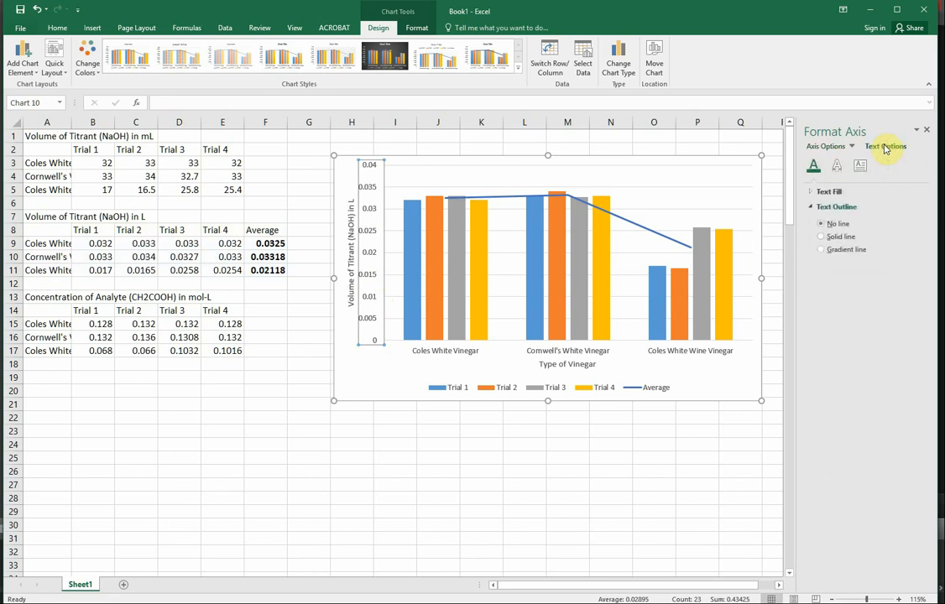
left_click(827, 149)
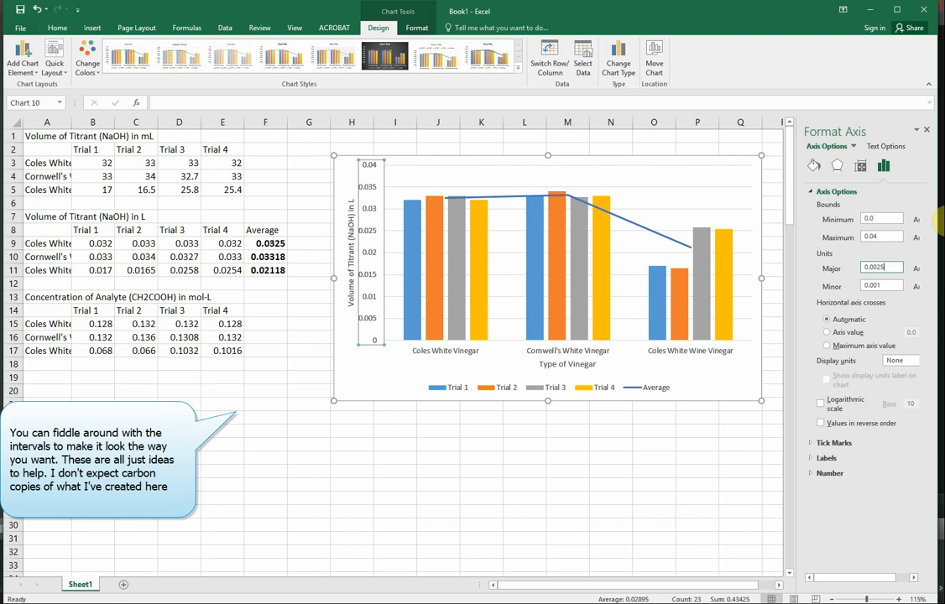
key("Return")
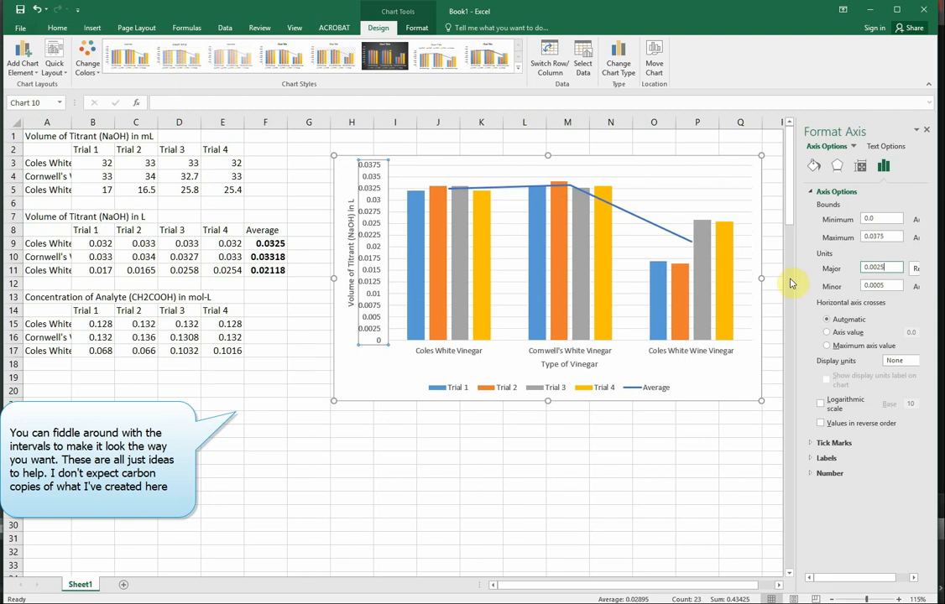
Stretch the column chart's height down to about row 25 and deselect it.
left_click(547, 401)
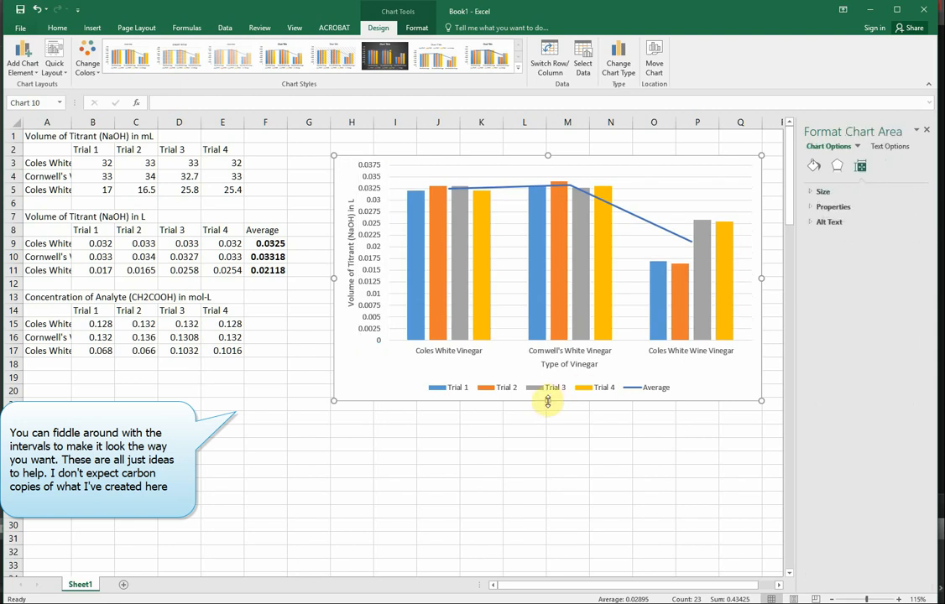
left_click_drag(547, 401, 548, 460)
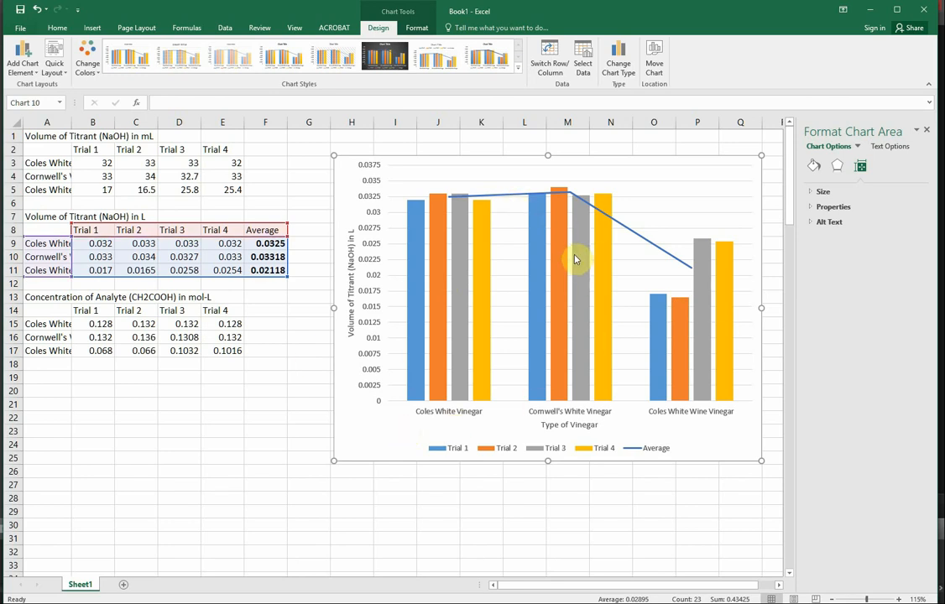
left_click(304, 414)
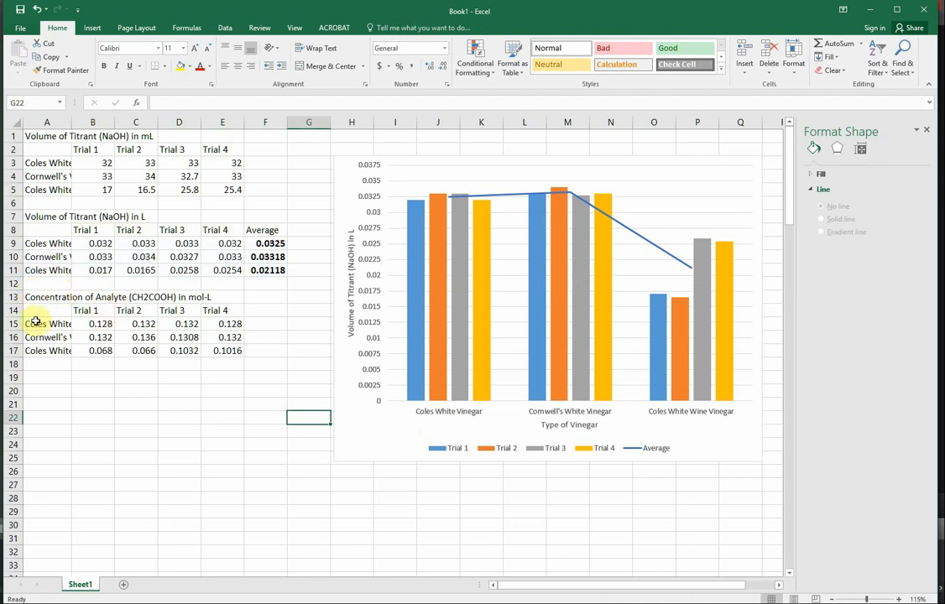
Insert a line chart of A14:E17 with the trials as categories, placed and enlarged to span about G14:Q34.
left_click_drag(34, 308, 219, 350)
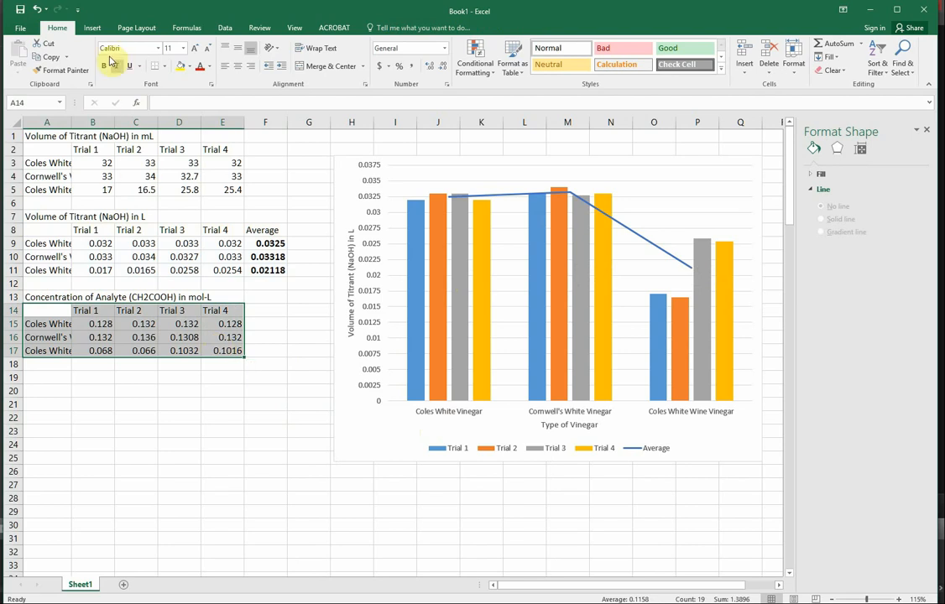
left_click(92, 27)
left_click(369, 66)
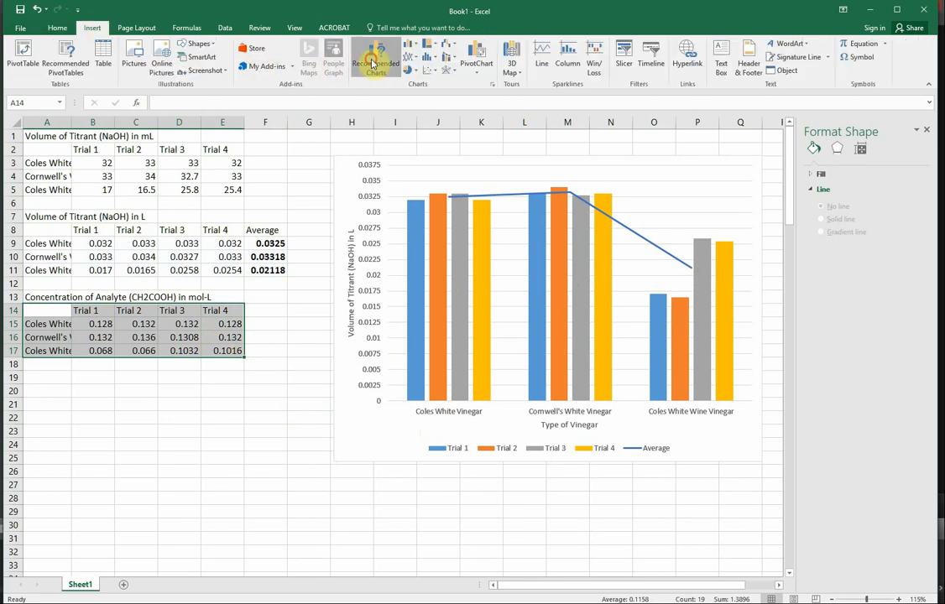
left_click(146, 215)
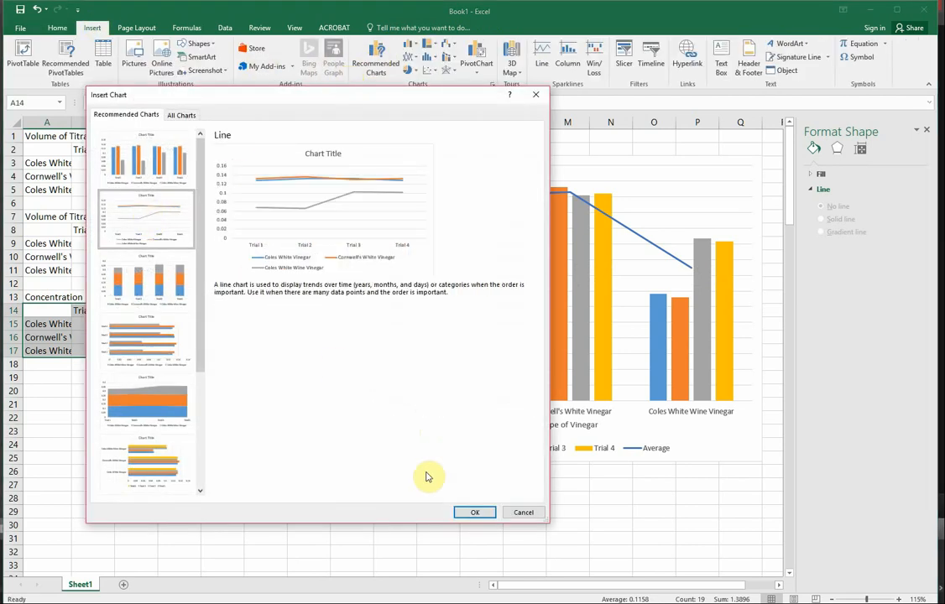
left_click(475, 512)
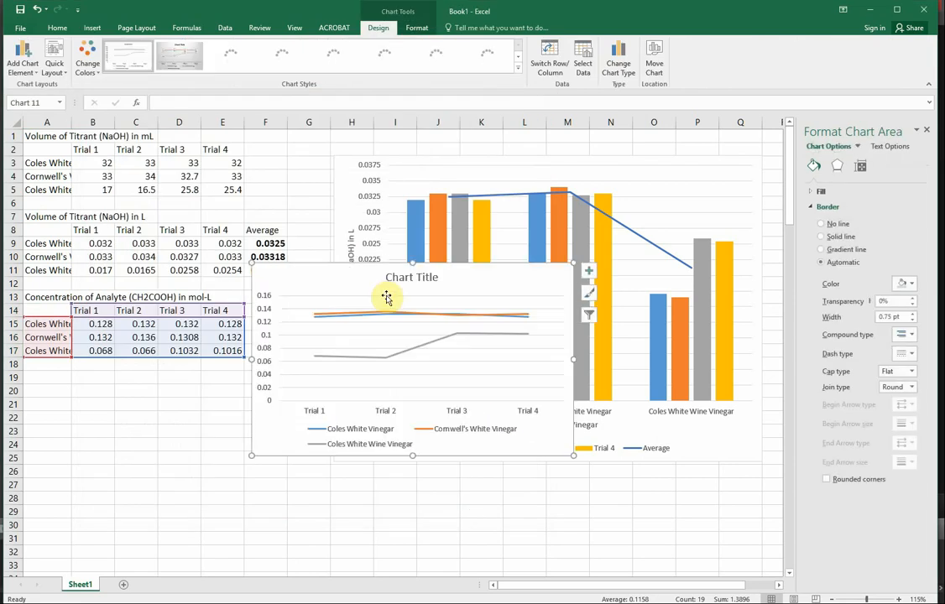
left_click_drag(297, 268, 354, 312)
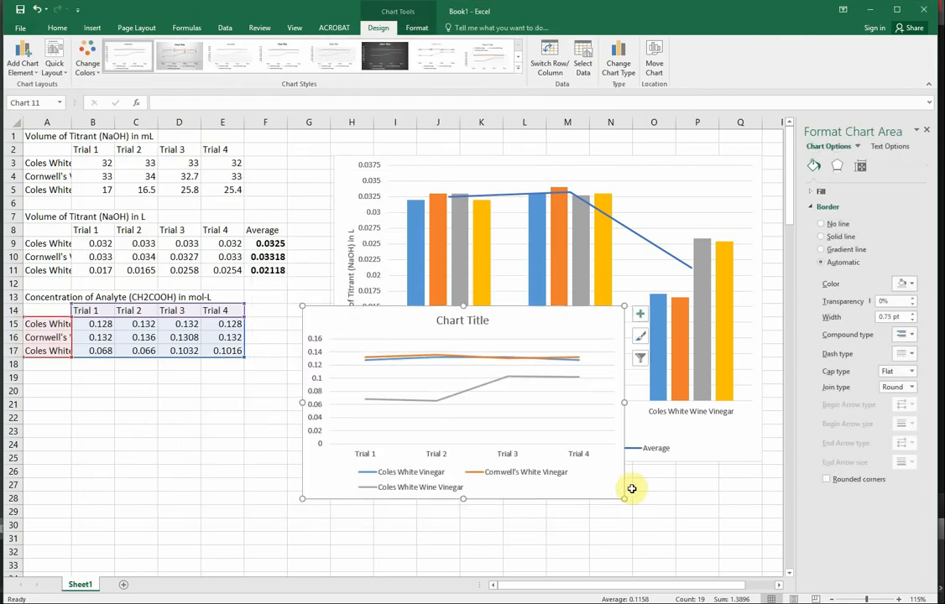
left_click_drag(627, 500, 755, 532)
Delete the line chart's title and turn on axis titles, keeping only the vertical one.
left_click(515, 271)
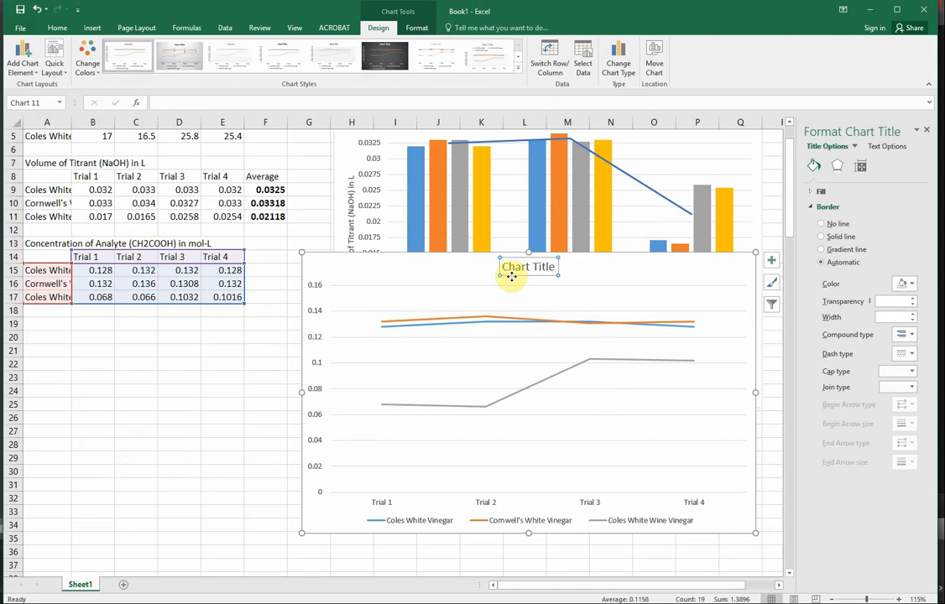
key("Delete")
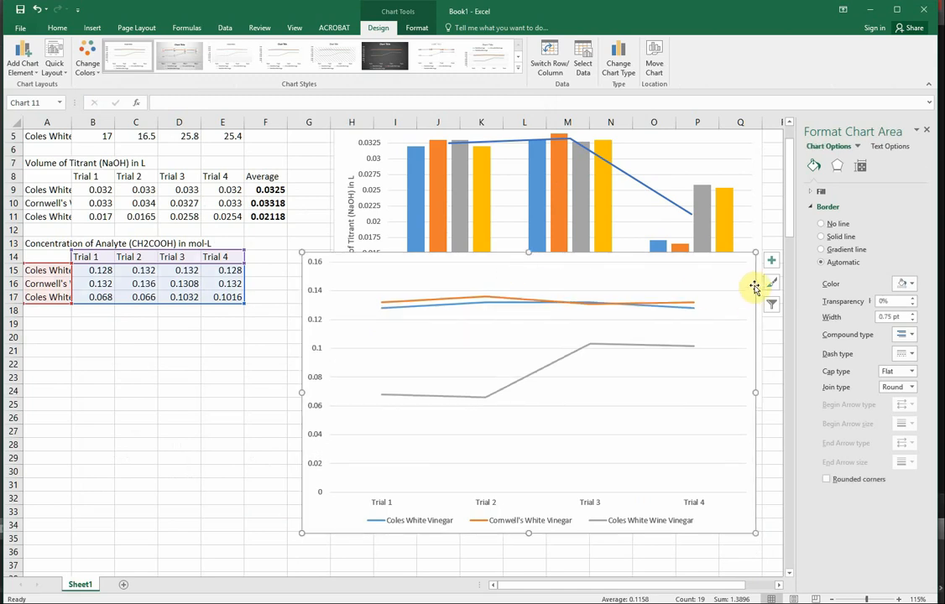
left_click(767, 263)
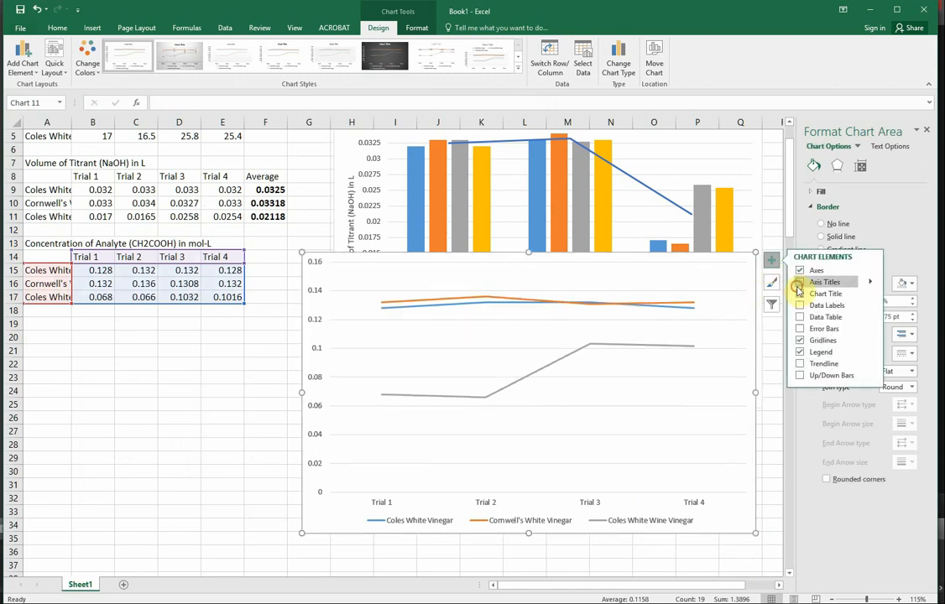
left_click(798, 282)
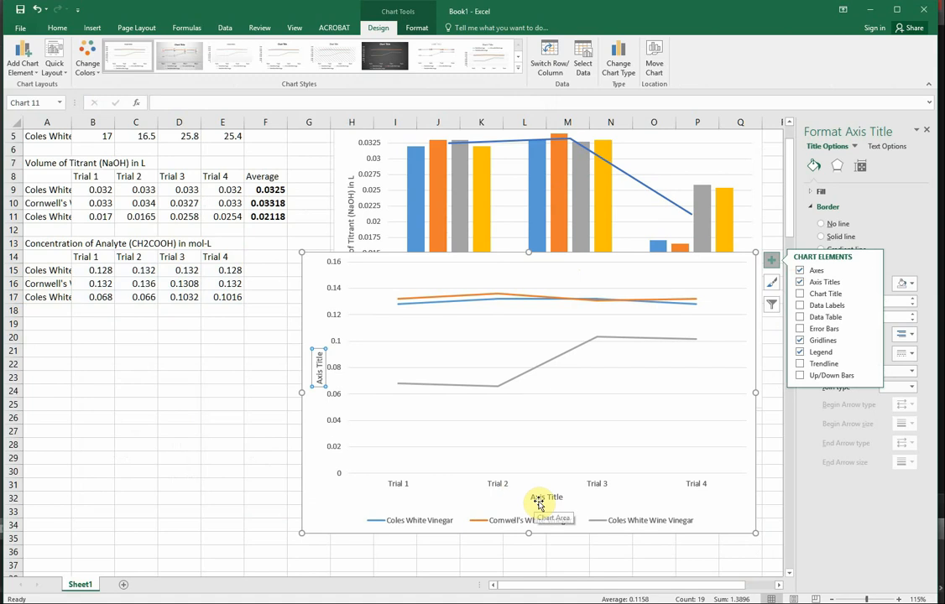
left_click(541, 497)
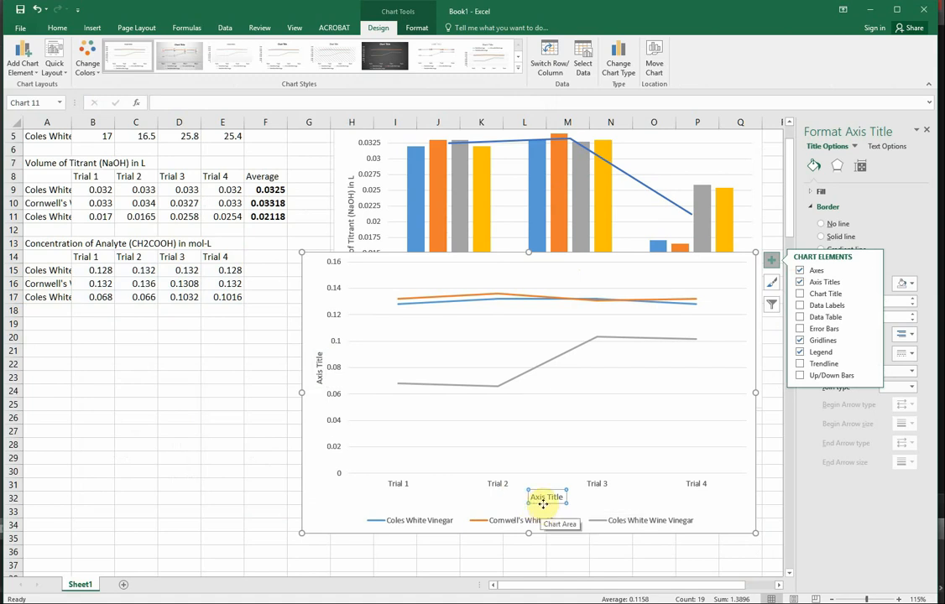
key("Delete")
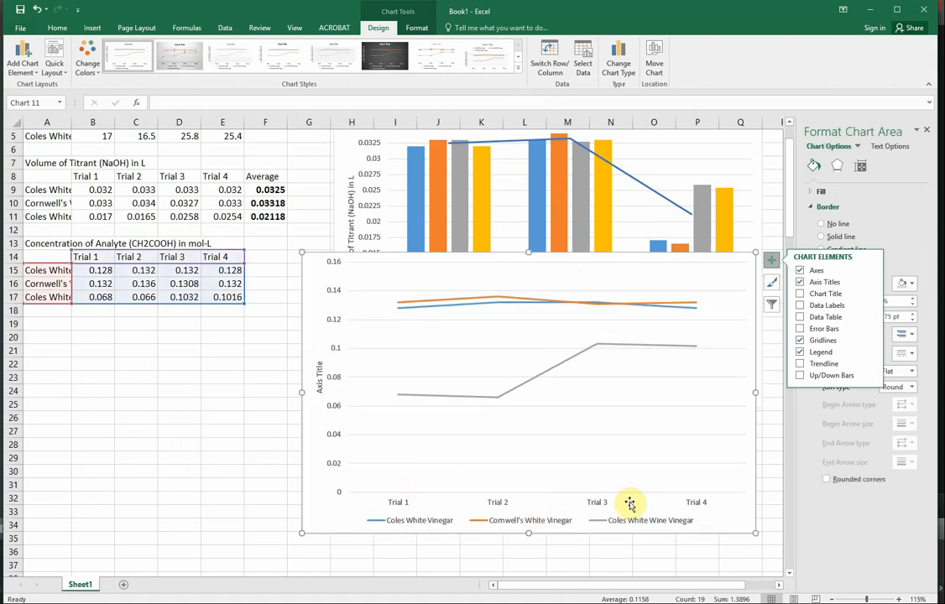
Set the line chart's vertical axis title to "Concentration of Analyte (CH2COOH) in mol/L".
left_click(316, 378)
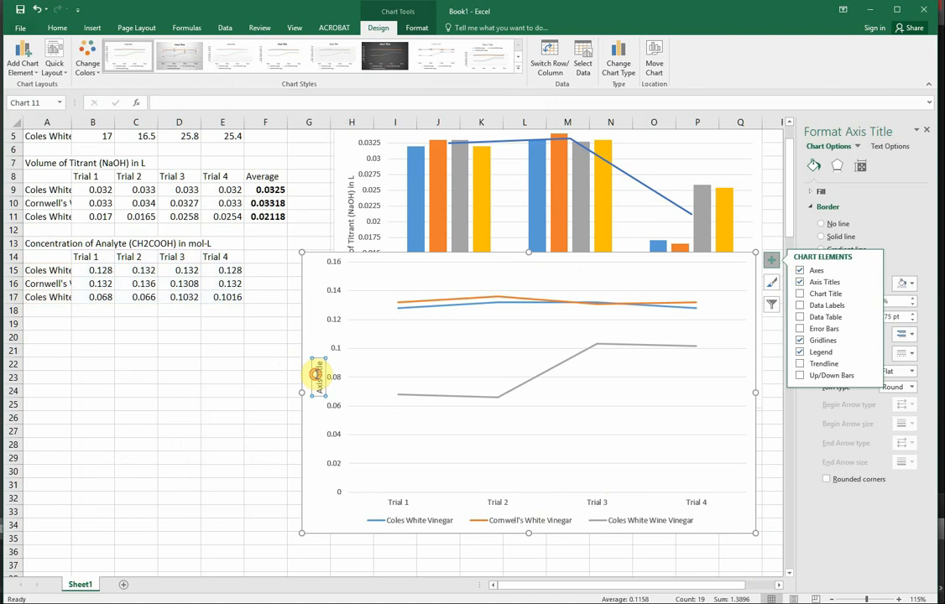
triple_click(316, 375)
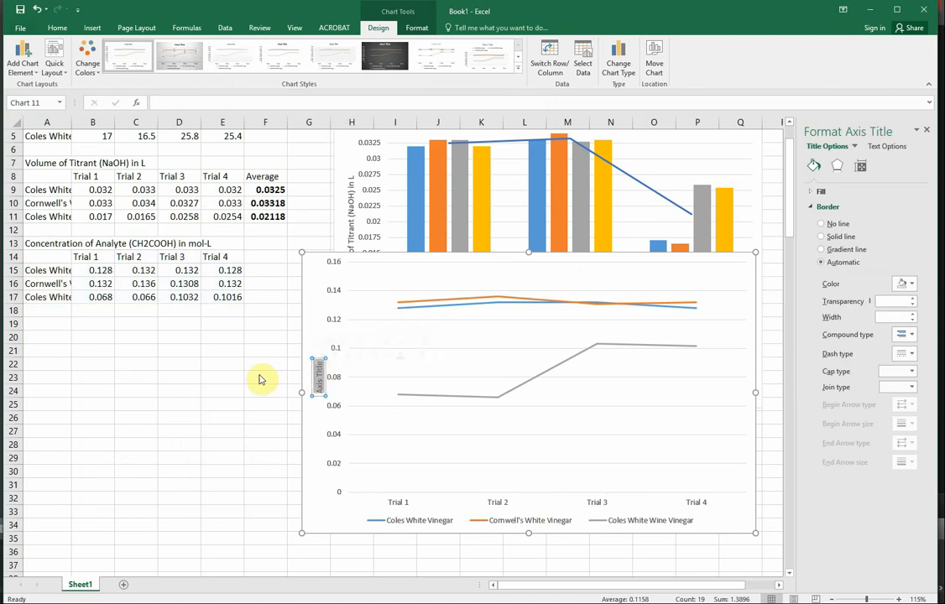
type("Conce")
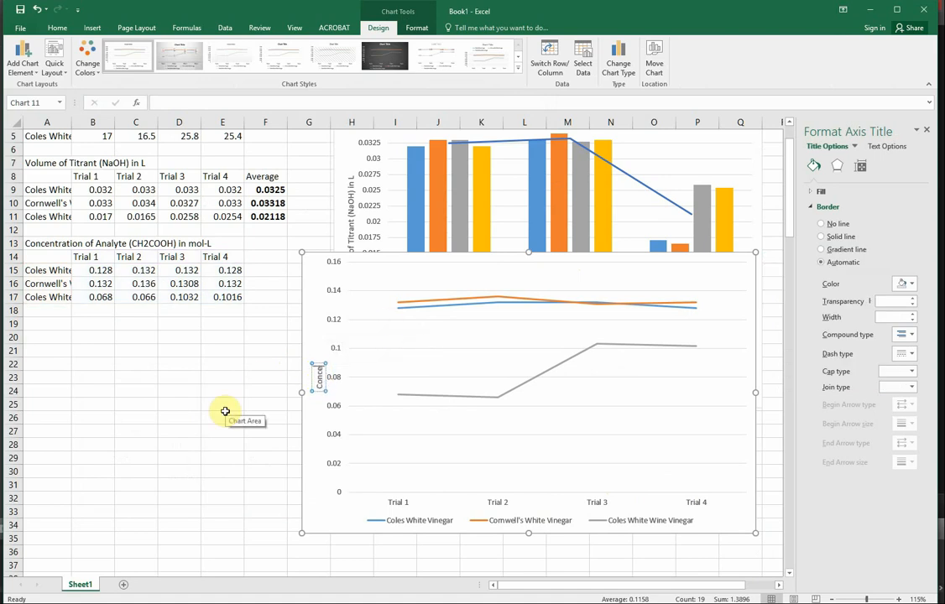
type("ntration of Analyte (CH2COOH)")
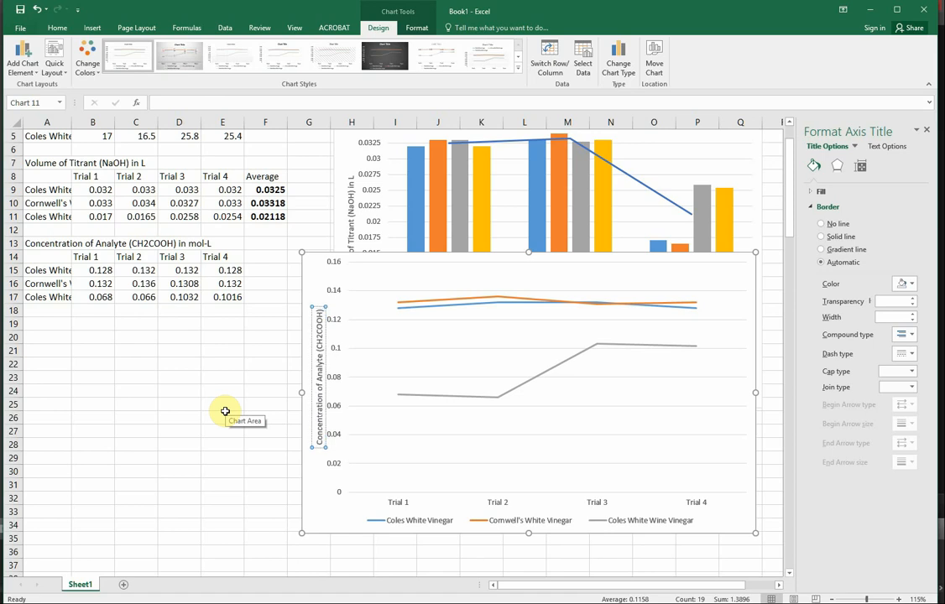
type(" in mol")
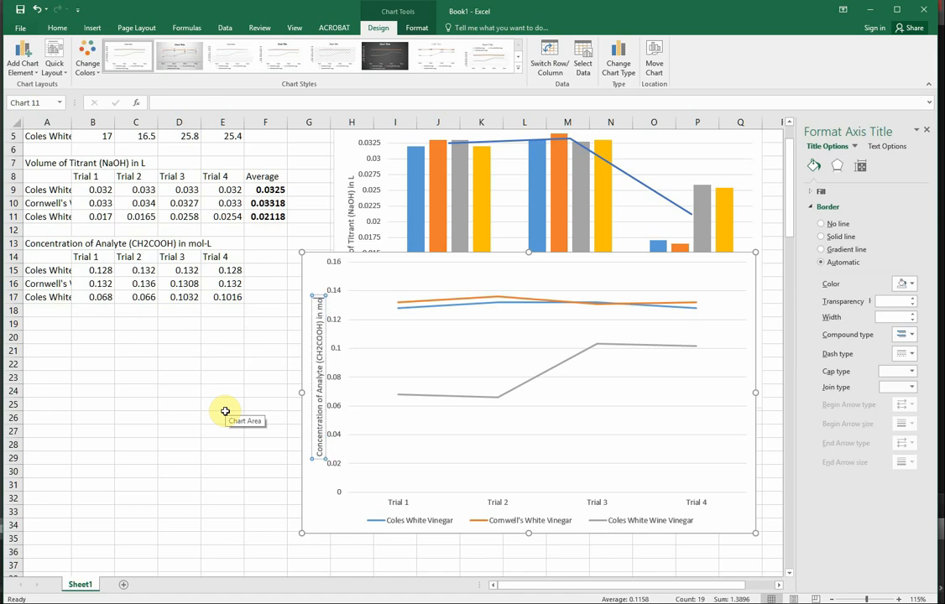
type("-")
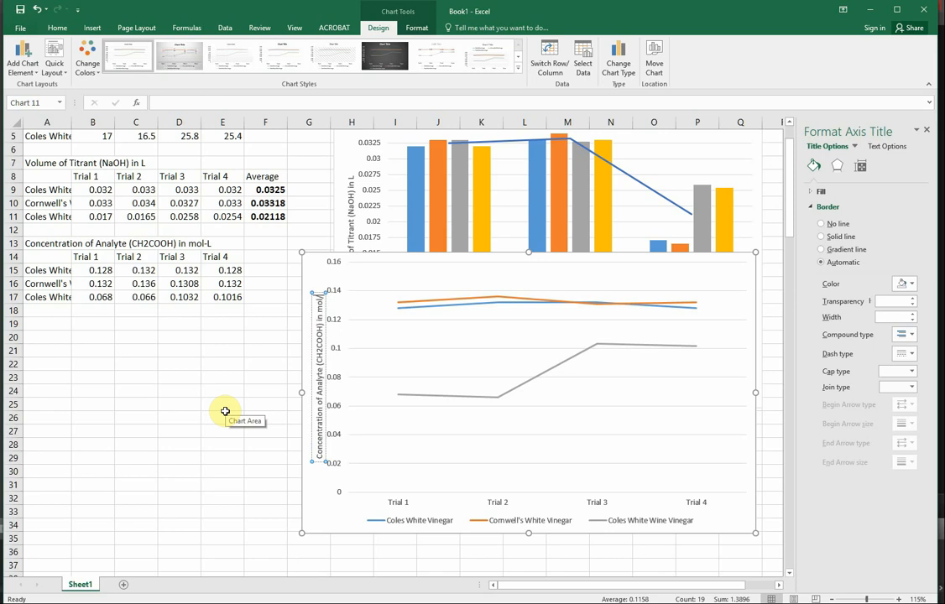
type("L")
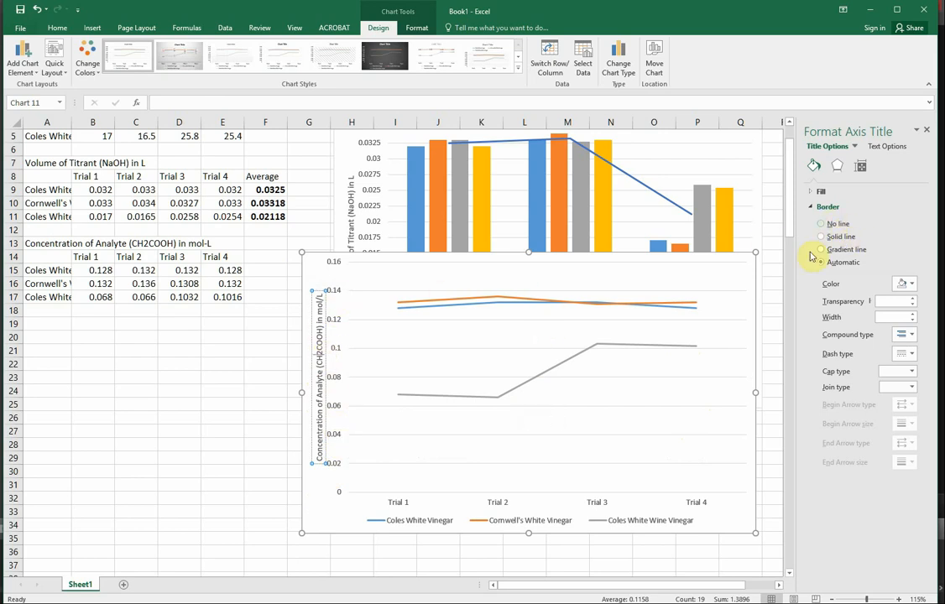
Set the major unit of the line chart's vertical axis to 0.01.
left_click(392, 426)
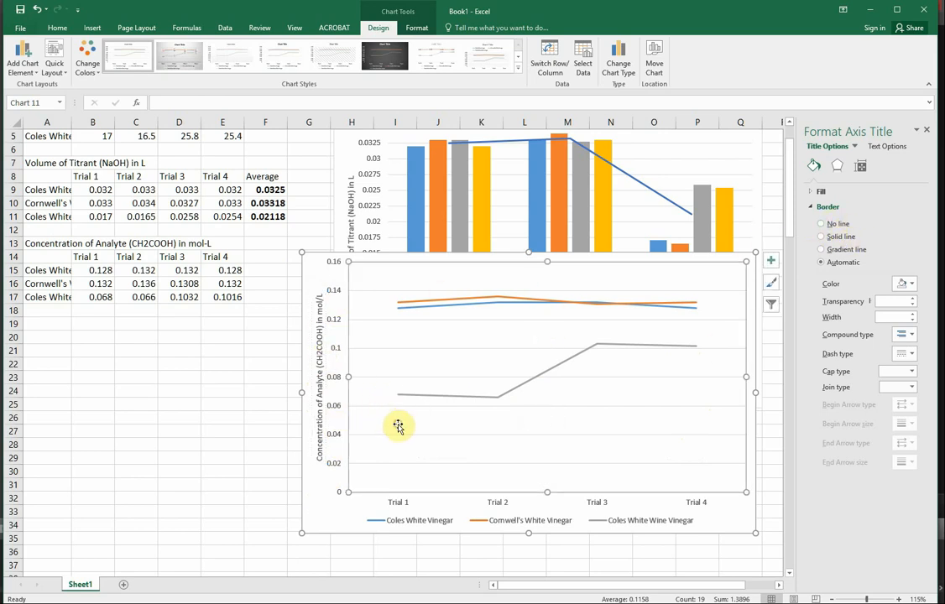
left_click(329, 491)
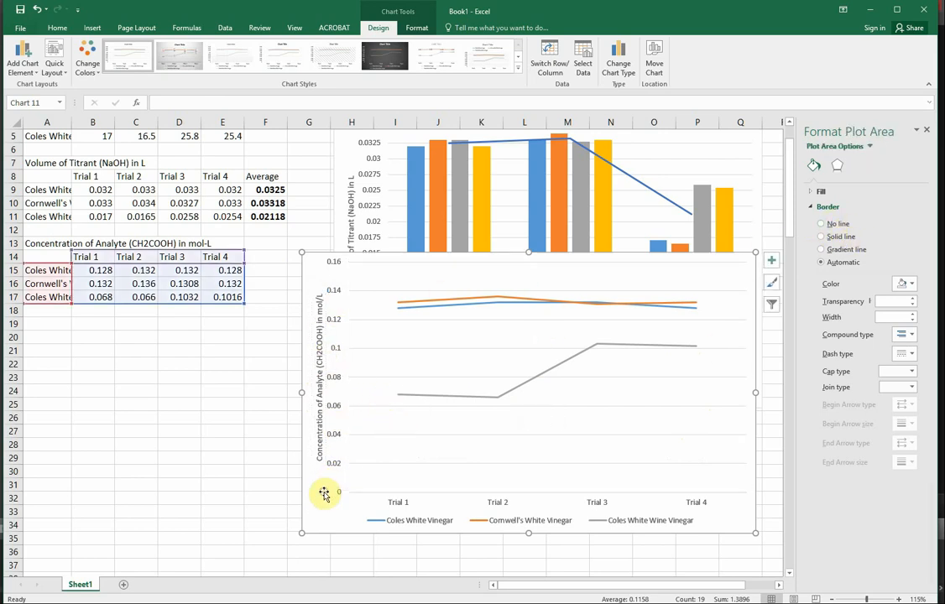
left_click(336, 355)
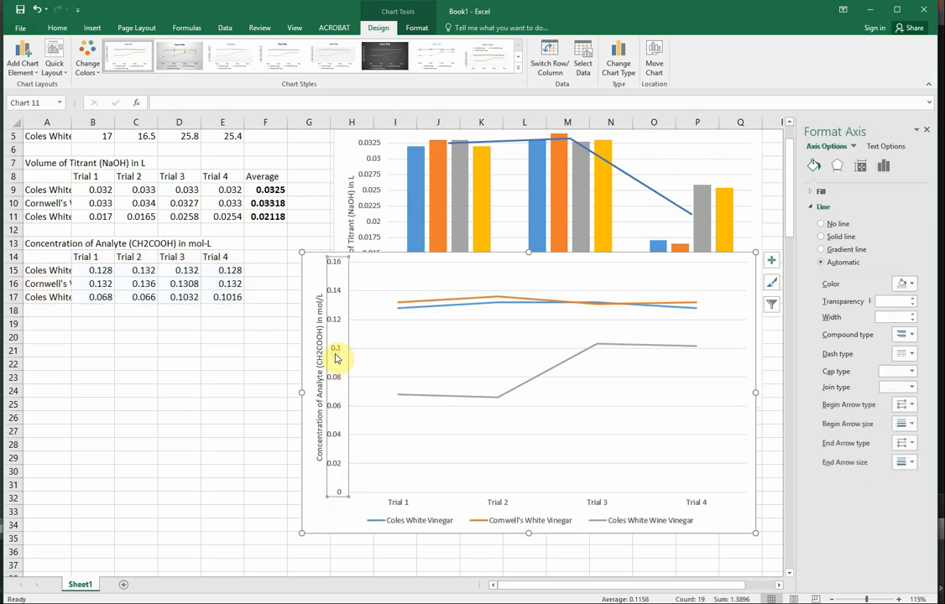
left_click(873, 146)
left_click(815, 147)
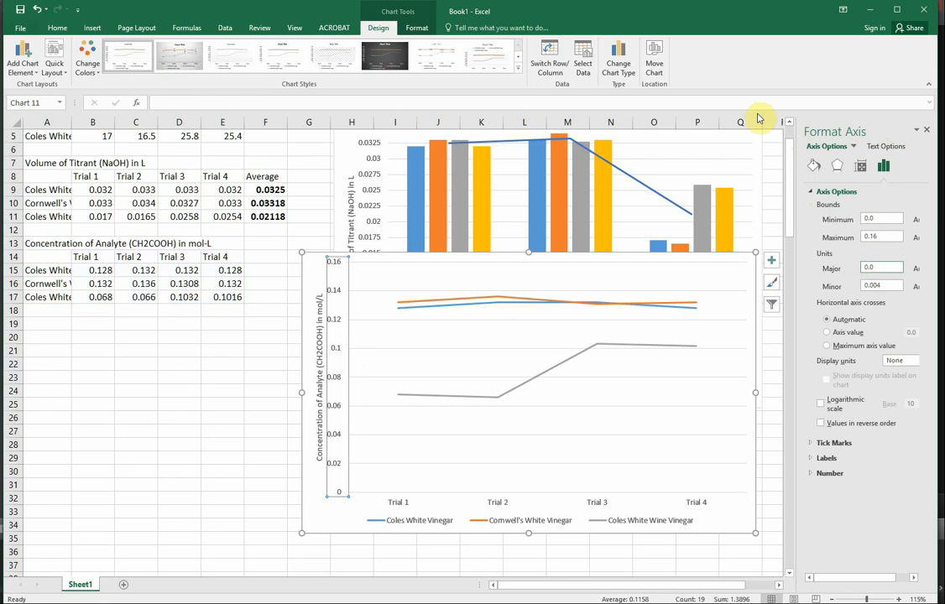
key("Return")
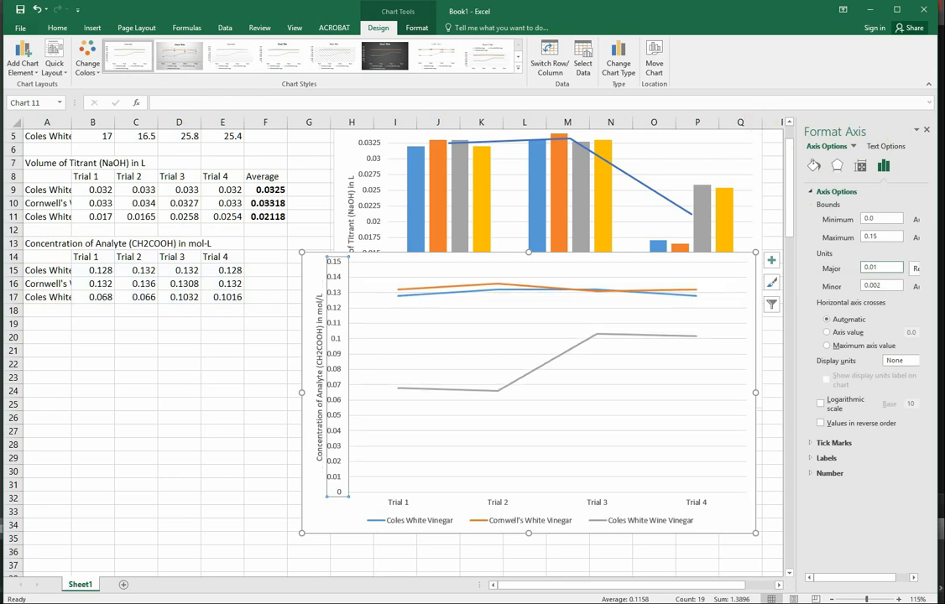
Extend the line chart's upper edge to about row 8 and smooth the lines of all three vinegar series.
left_click(526, 251)
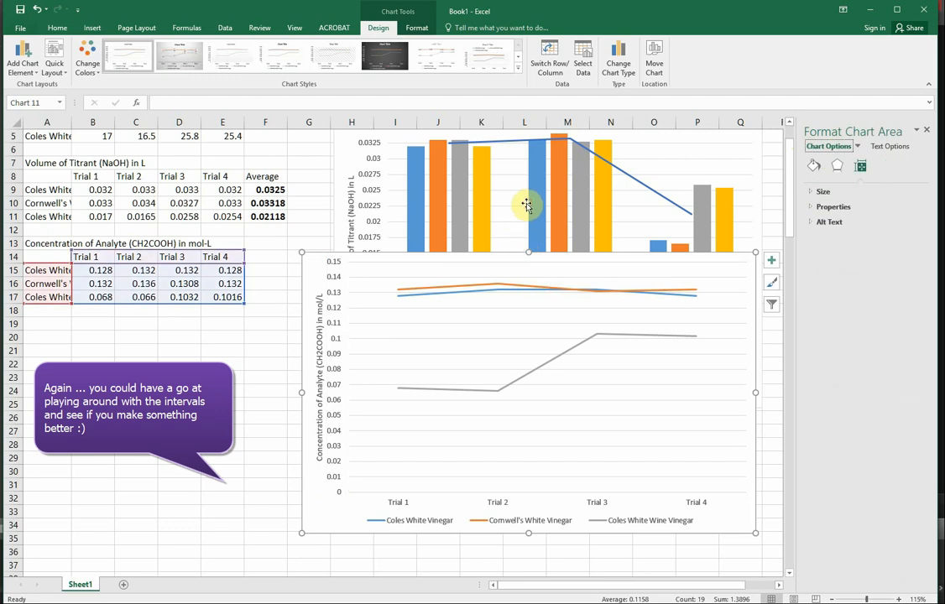
left_click_drag(527, 251, 535, 169)
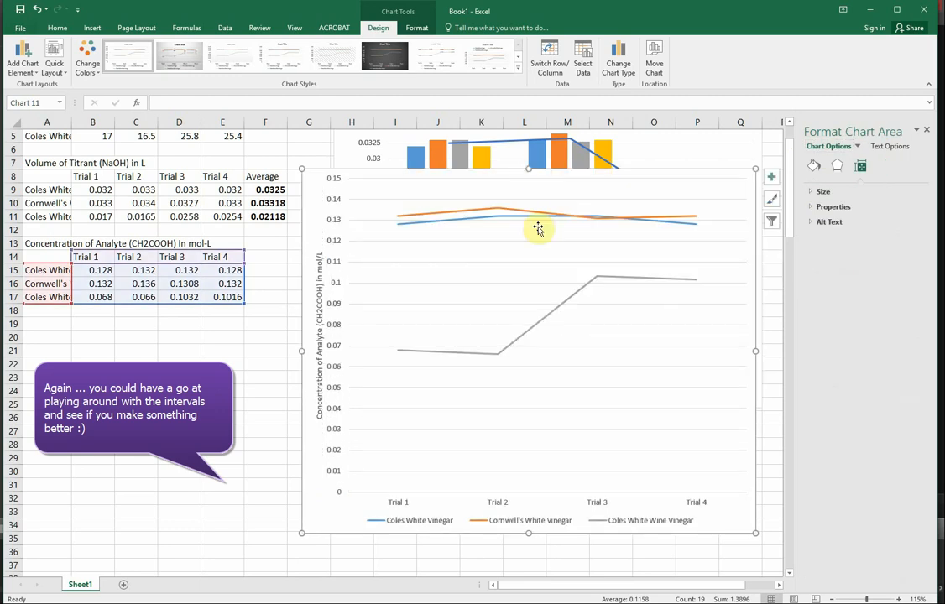
left_click(480, 357)
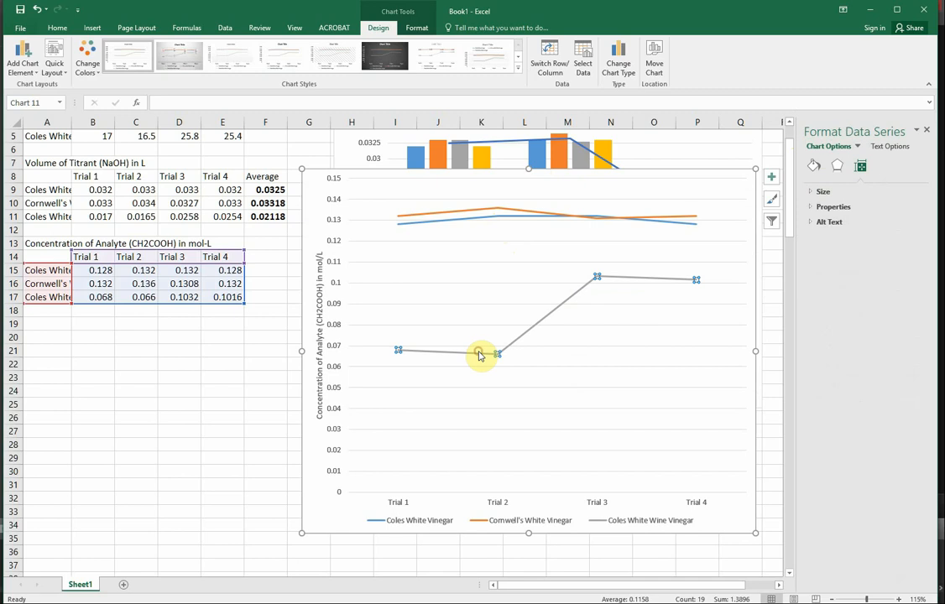
left_click(814, 167)
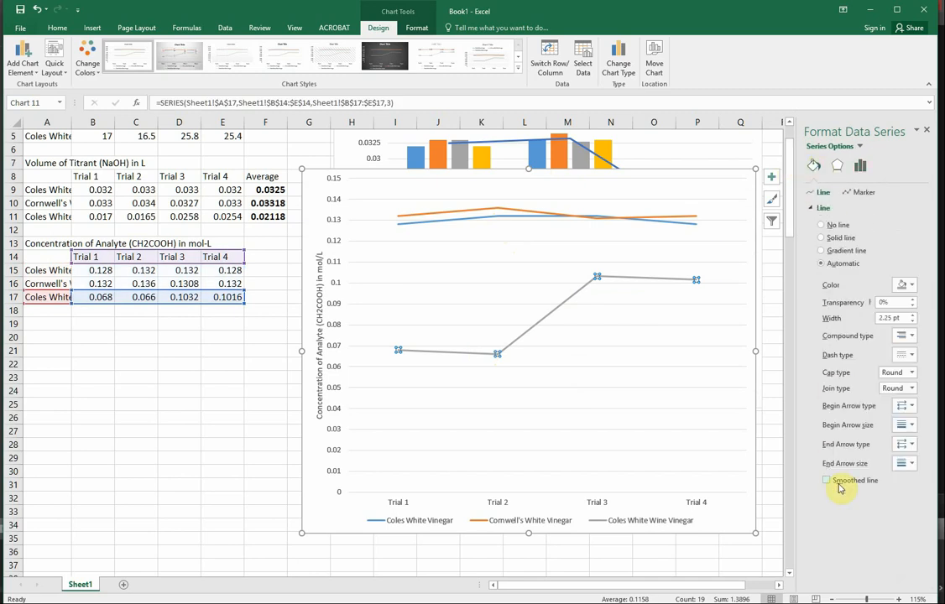
left_click(496, 213)
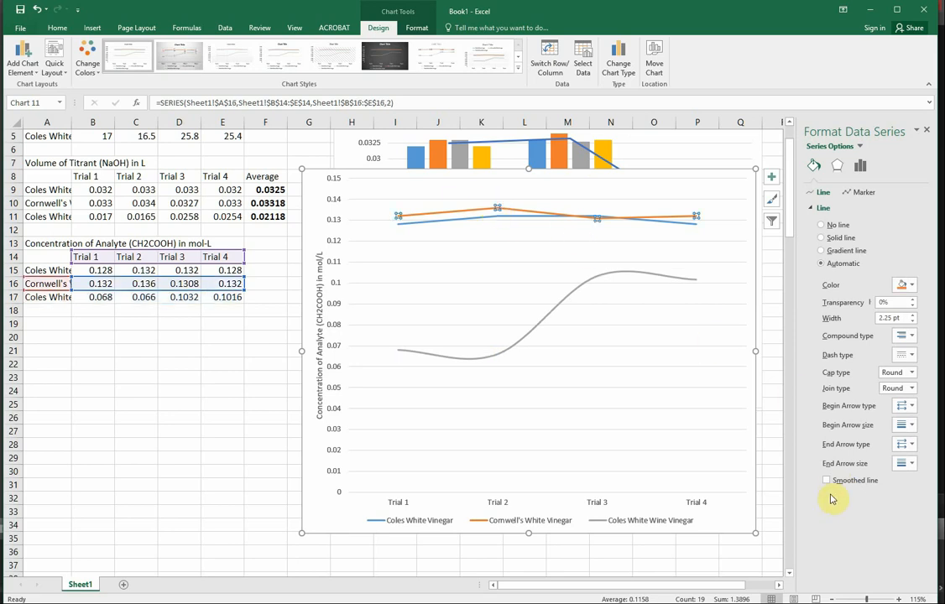
left_click(830, 482)
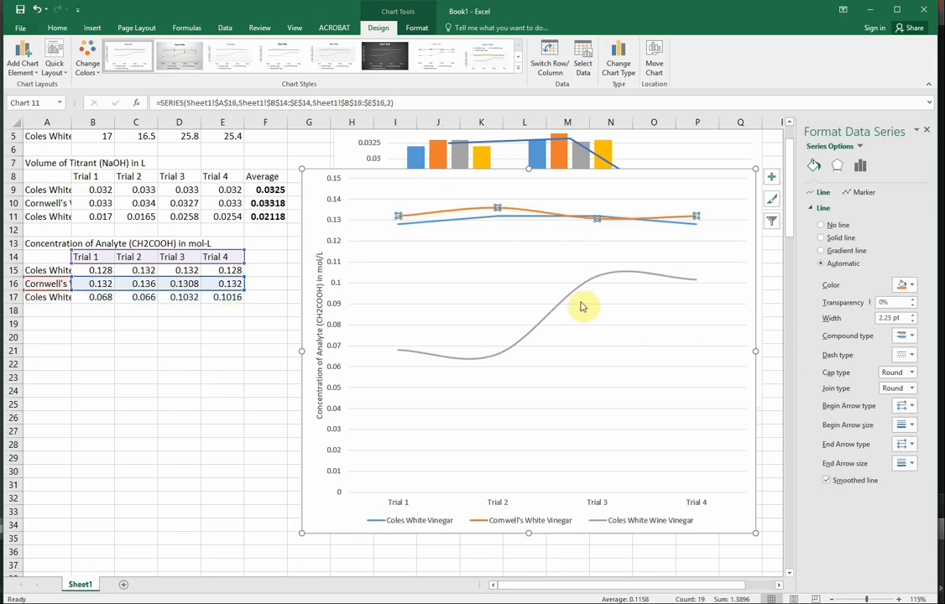
left_click(469, 225)
left_click(468, 221)
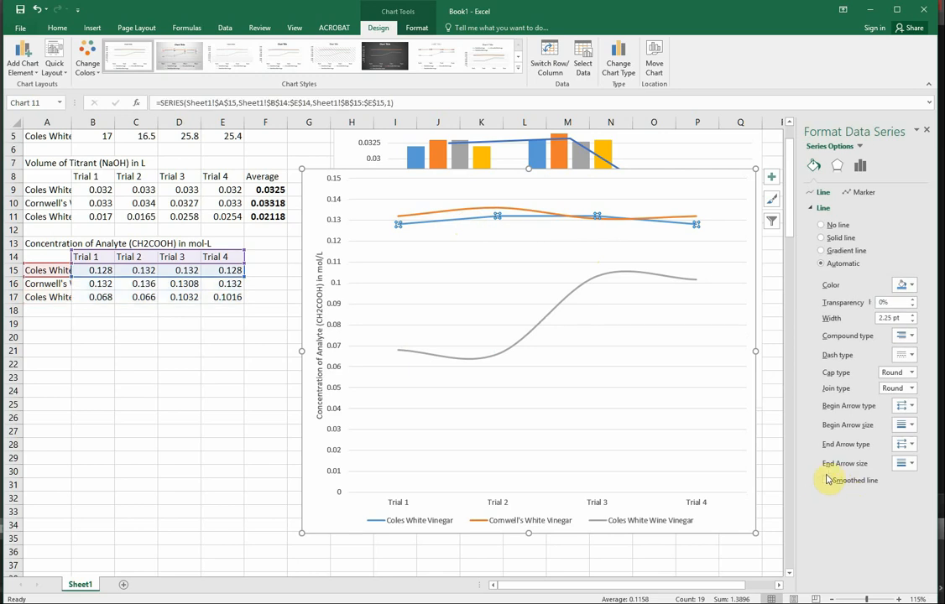
left_click(826, 481)
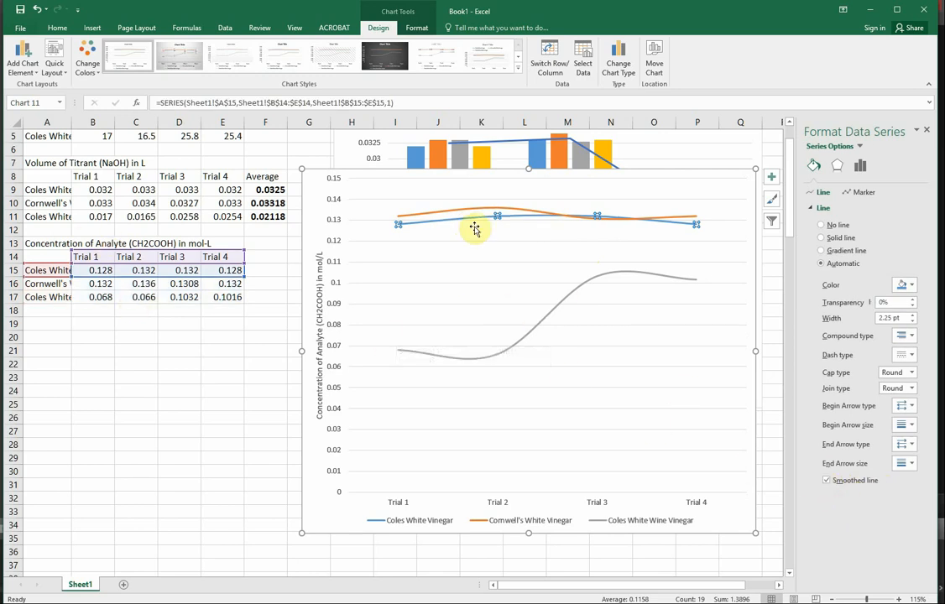
left_click(502, 257)
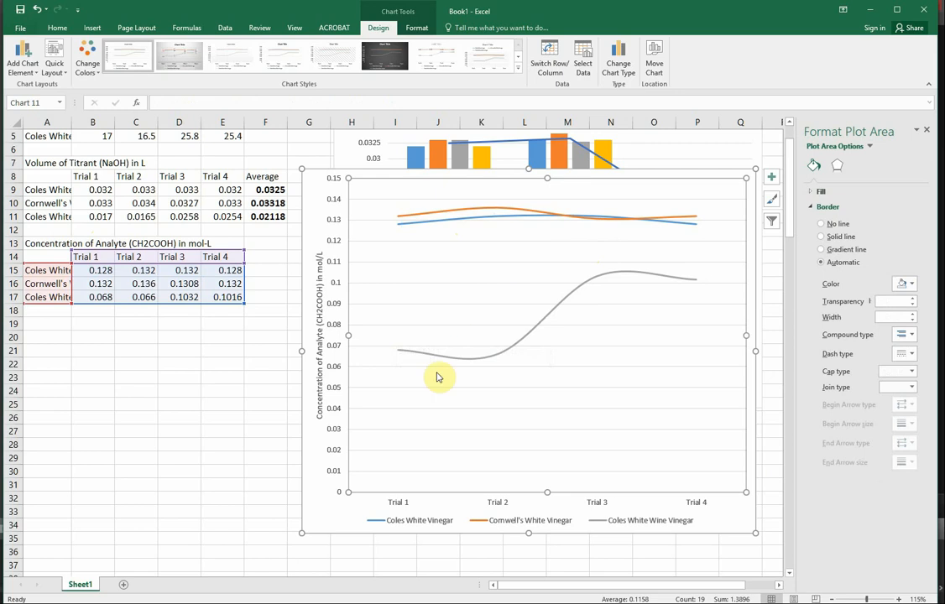
Move the line chart's vertical axis title slightly further away from the axis labels.
left_click(316, 375)
left_click_drag(308, 409, 302, 396)
left_click(310, 404)
left_click(242, 428)
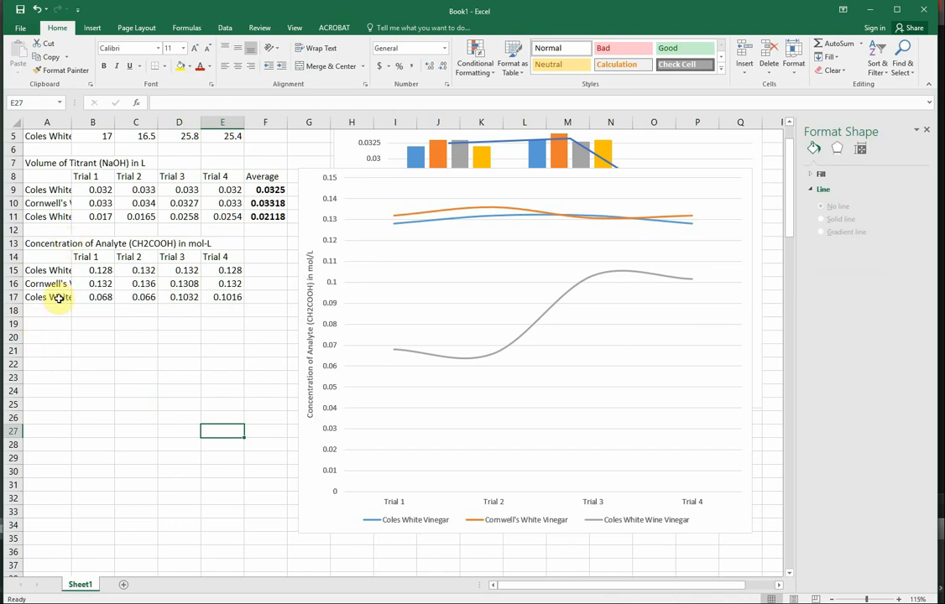
Calculate the row averages of the concentrations in B15:E17 into F15:F17.
left_click_drag(96, 267, 234, 307)
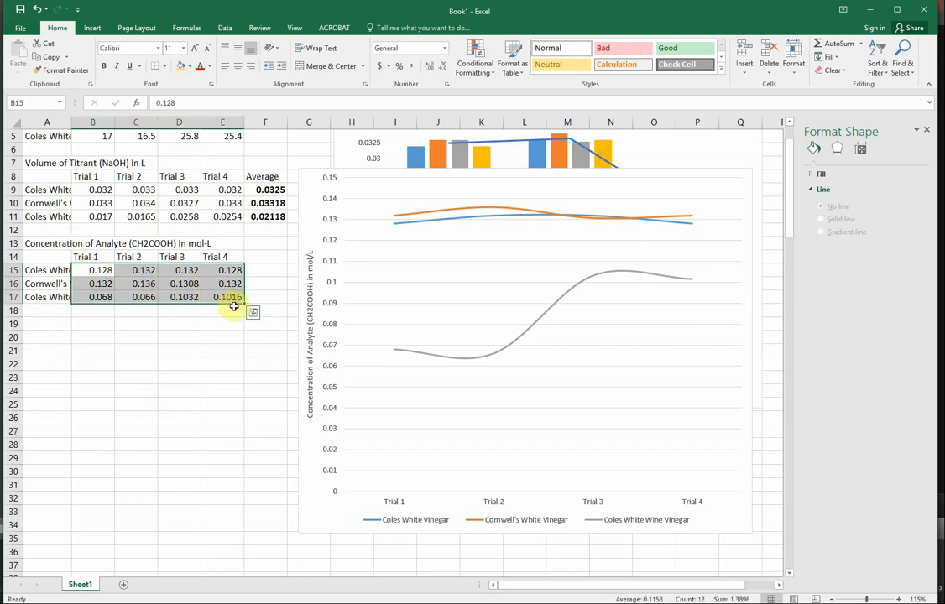
left_click(254, 315)
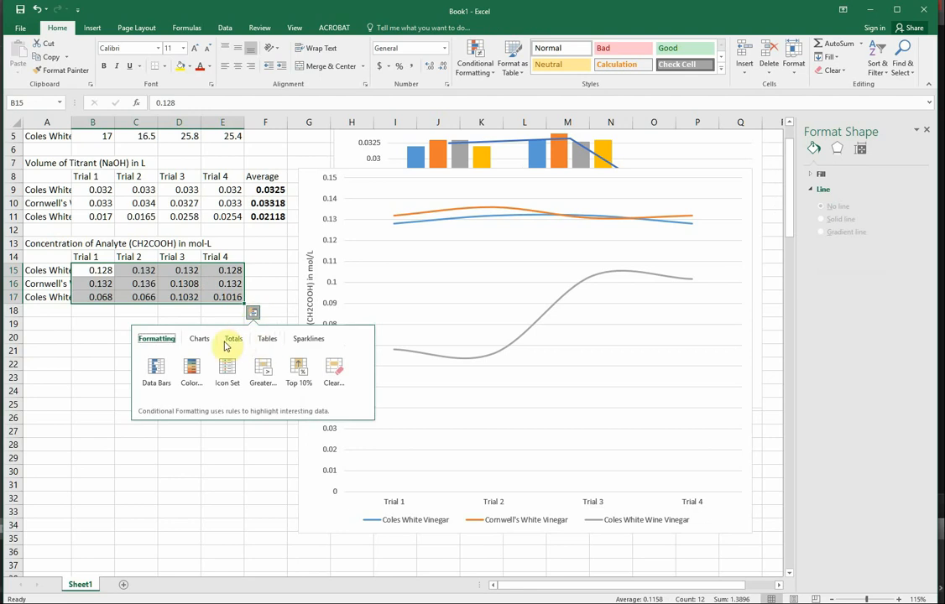
left_click(233, 338)
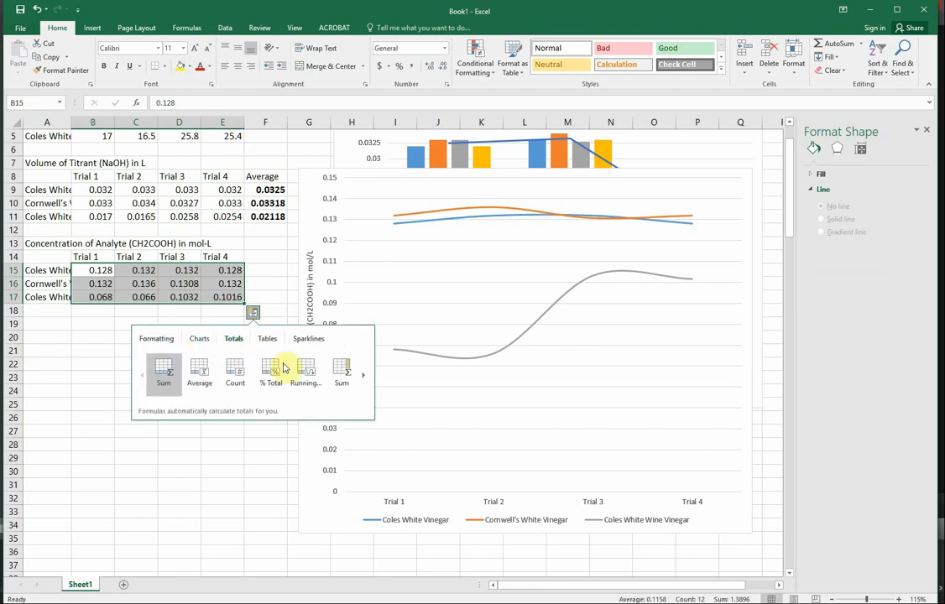
left_click(363, 376)
left_click(236, 365)
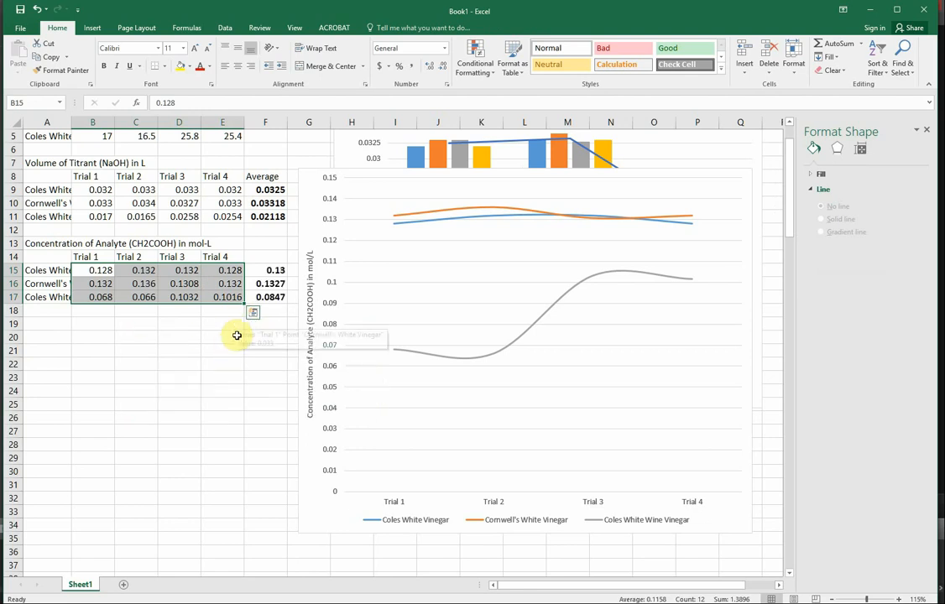
left_click(205, 348)
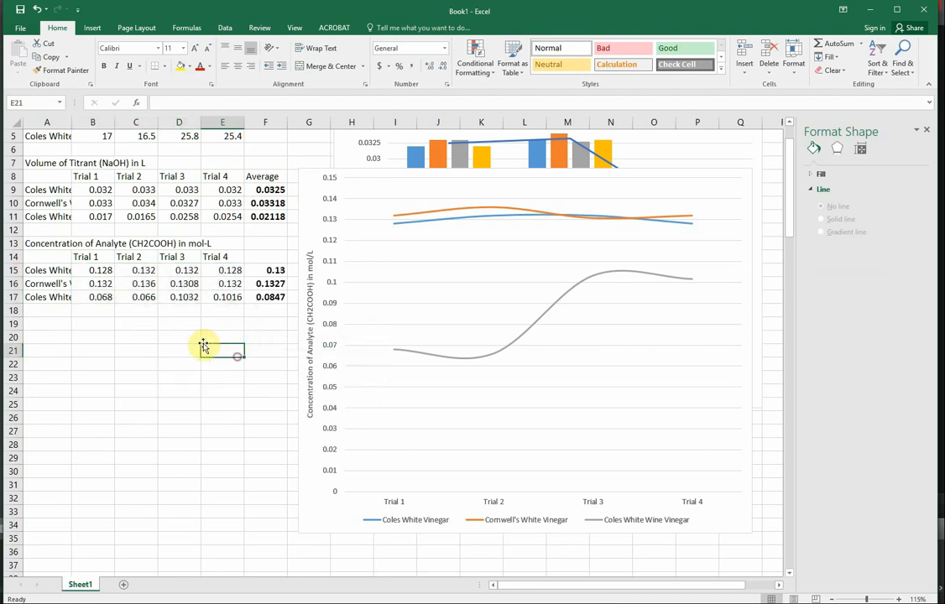
Copy the vinegar names in A14:A17 to the range starting at A20.
left_click(49, 270)
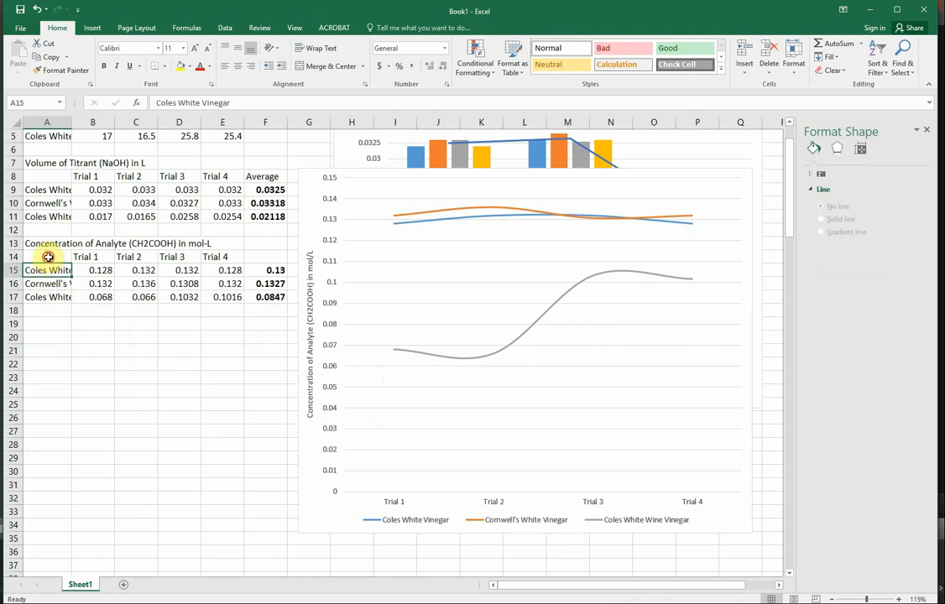
left_click_drag(48, 257, 47, 296)
right_click(47, 298)
left_click(81, 319)
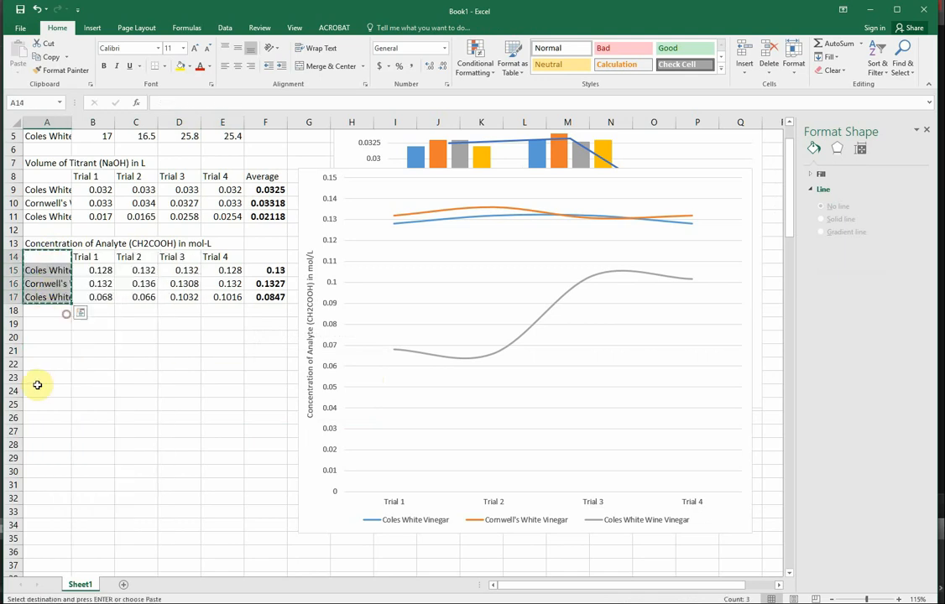
left_click(37, 336)
right_click(37, 337)
left_click(26, 389)
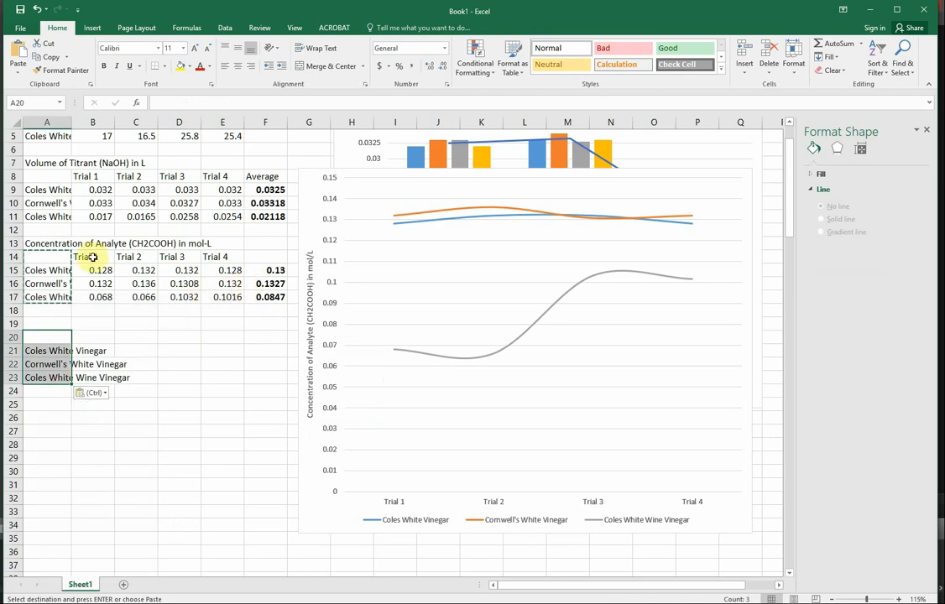
Copy the average concentrations in F15:F17.
left_click_drag(265, 272, 274, 299)
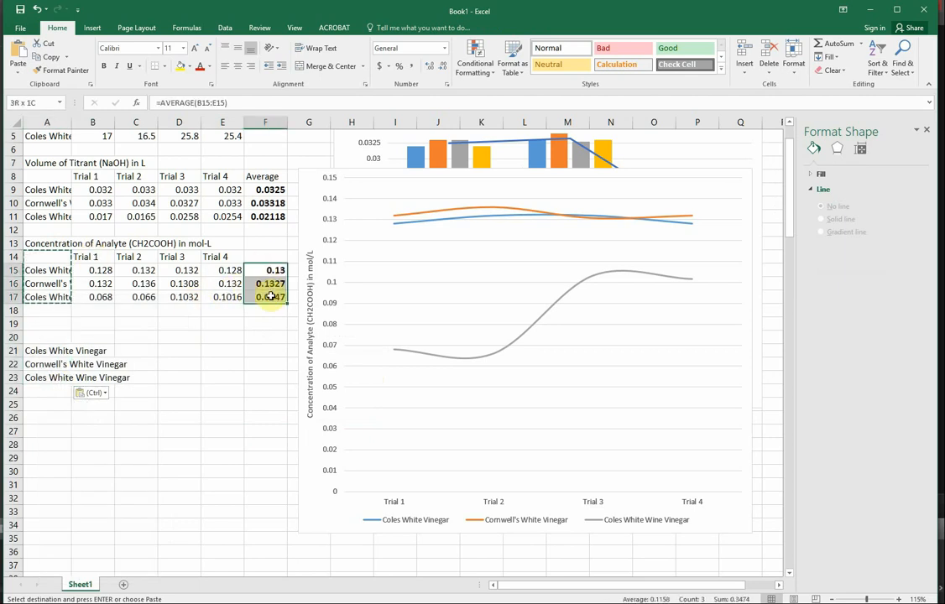
right_click(274, 299)
key("Escape")
key("ctrl+c")
right_click(92, 353)
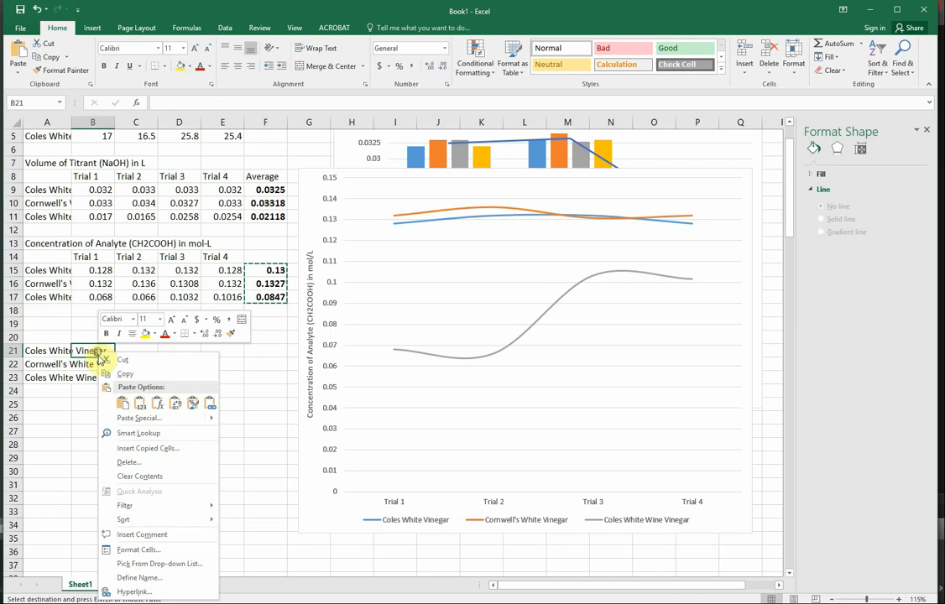
left_click(125, 403)
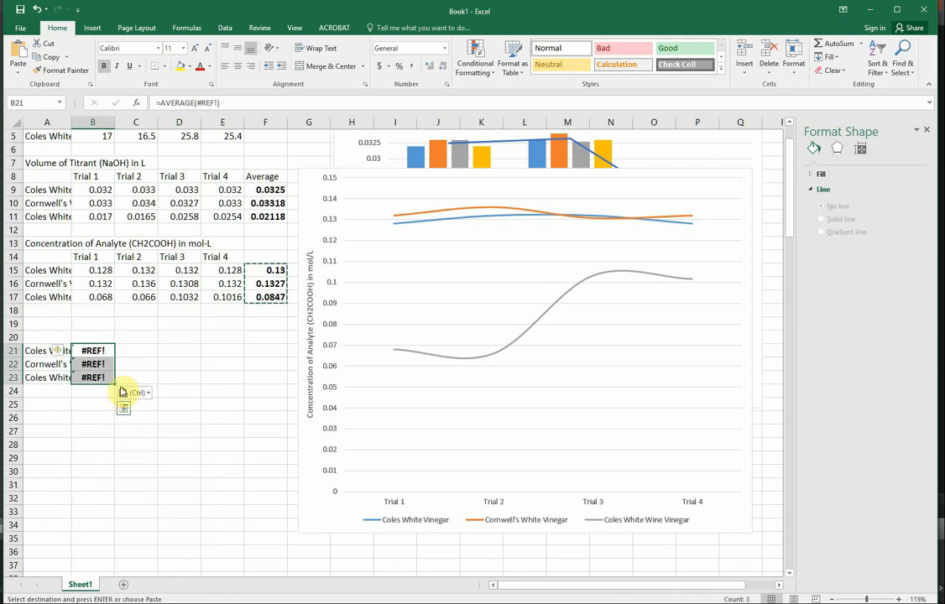
key("ctrl+z")
Paste the copied averages as values only into B21:B23 beside the vinegar names.
right_click(95, 348)
left_click(204, 401)
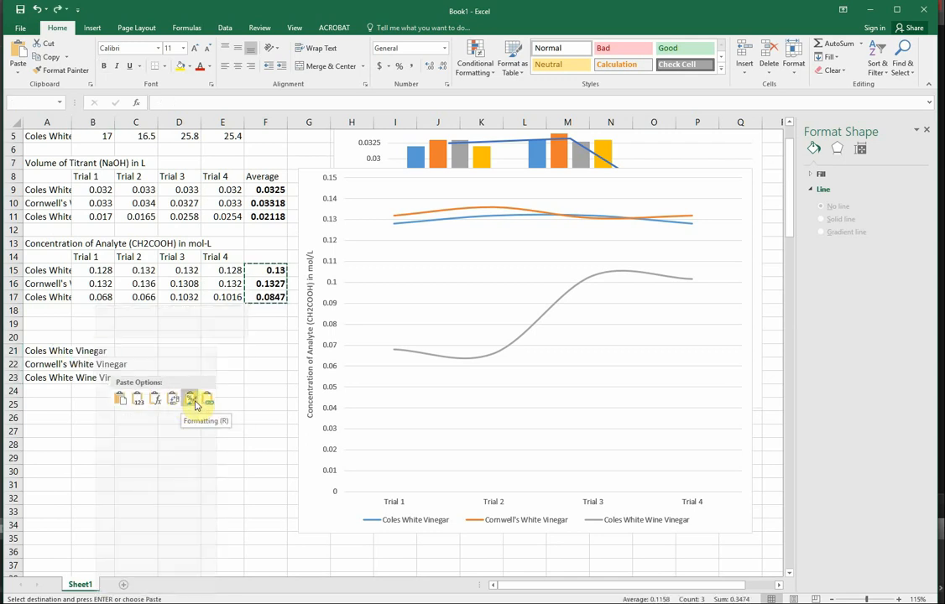
left_click(137, 400)
left_click(179, 337)
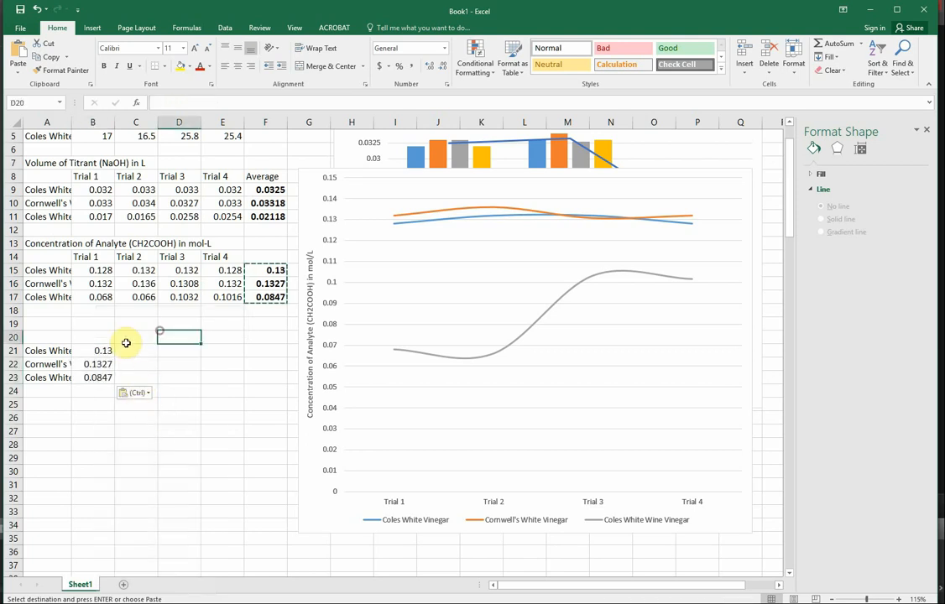
Enter the headers "Vinegar Type" in A20 and "Average Concentration in mol/L" in B20.
left_click(44, 336)
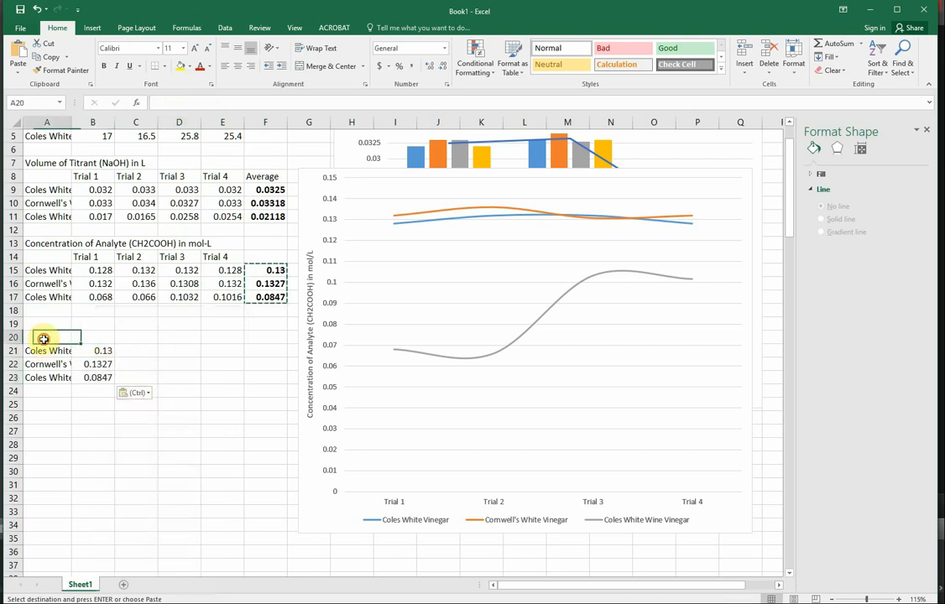
type("Vinegar Type")
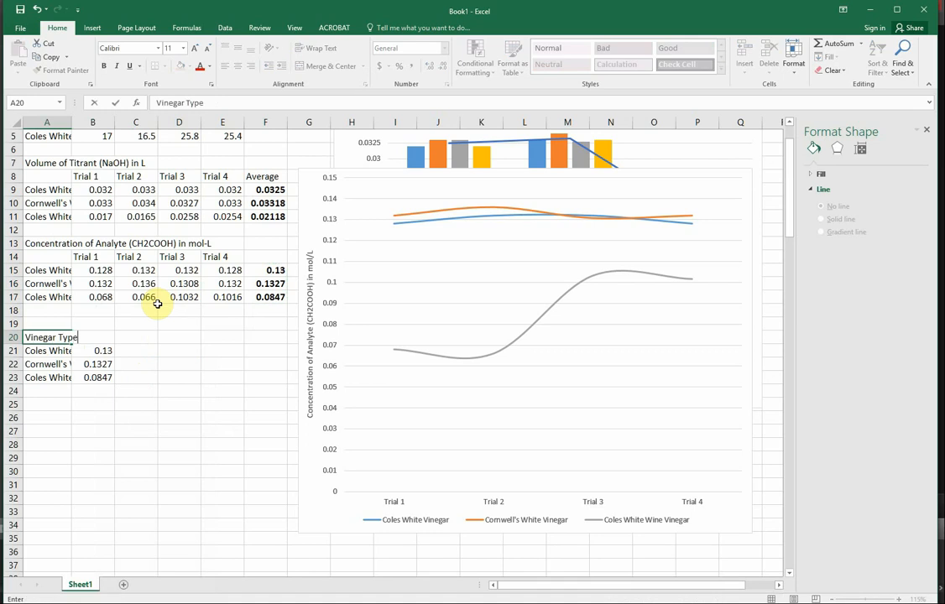
key("Tab")
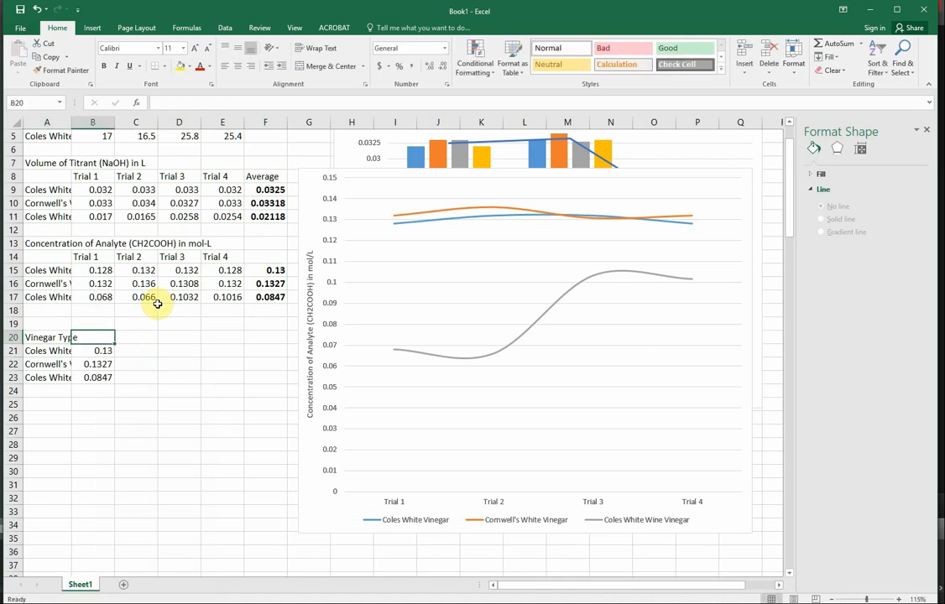
type("Average Concentration in mol/L")
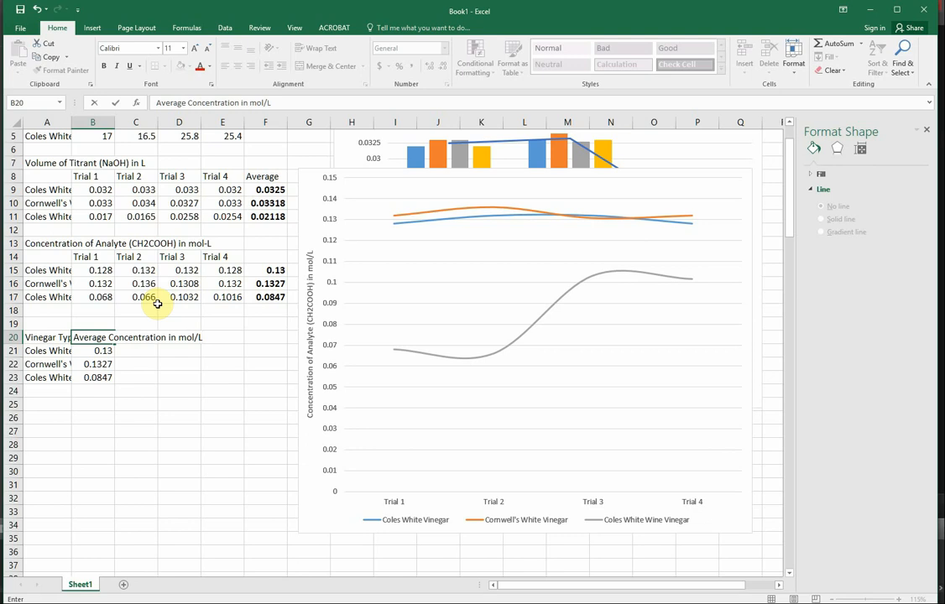
left_click(228, 351)
Insert the recommended clustered bar chart for the averages table A20:B23.
left_click_drag(102, 376, 40, 337)
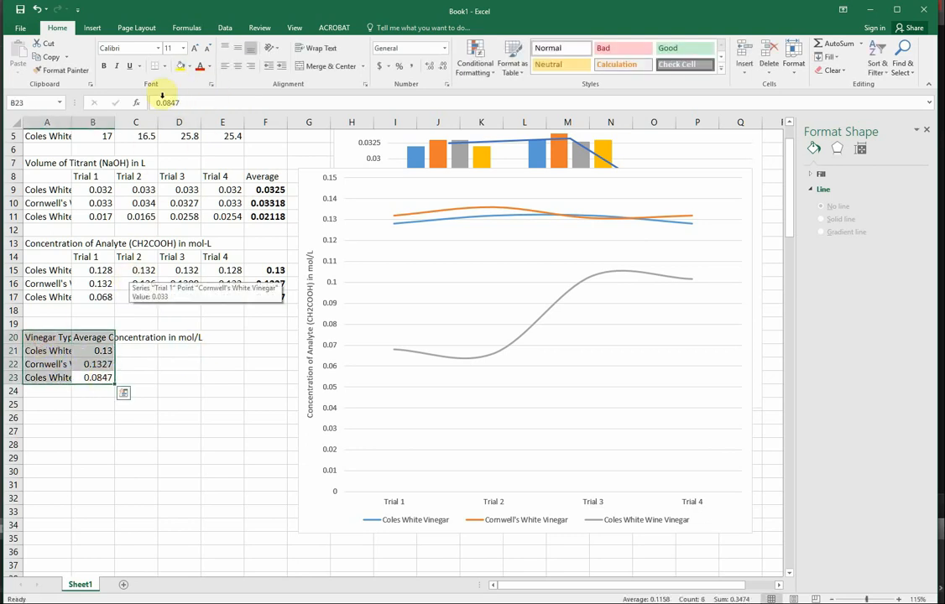
left_click(92, 31)
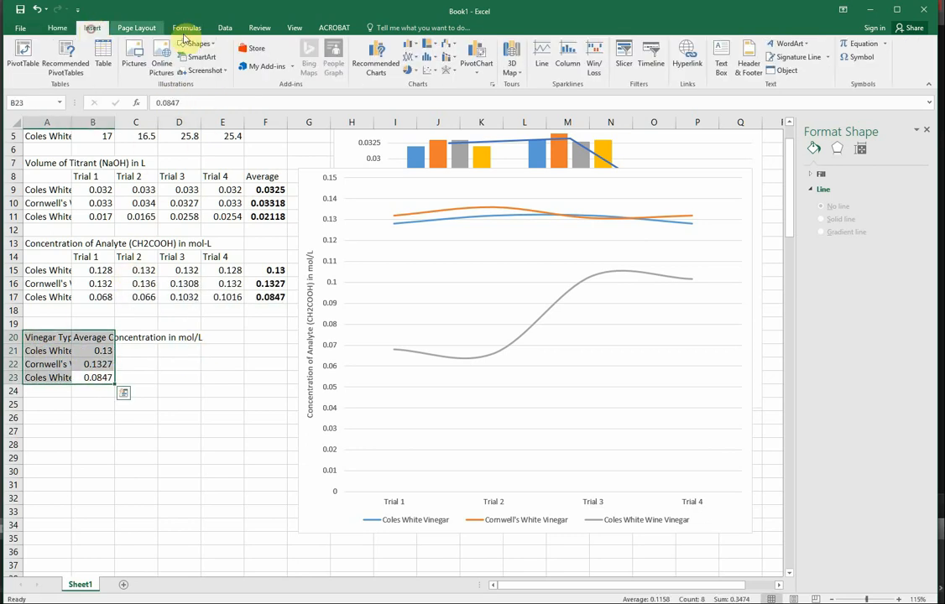
left_click(374, 55)
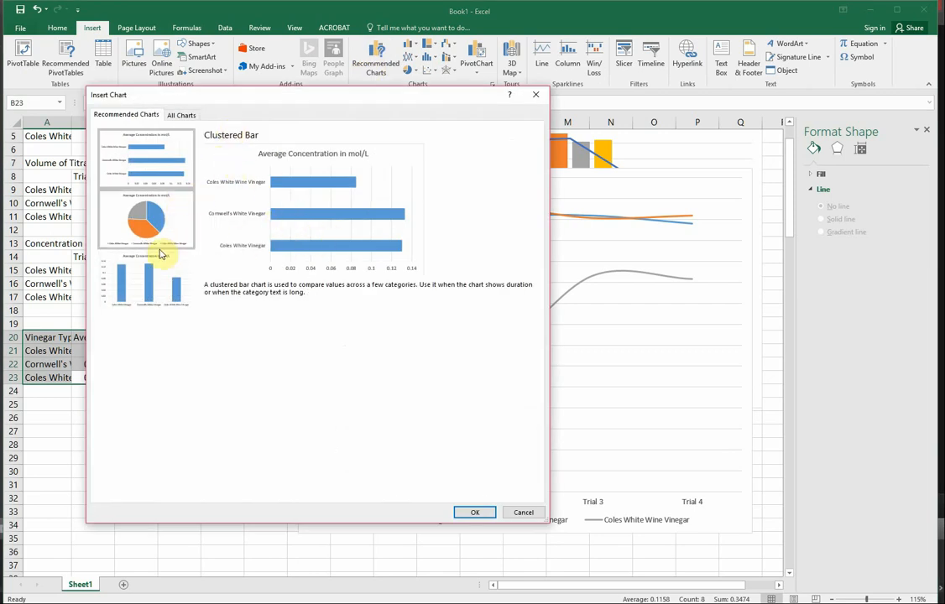
left_click(158, 300)
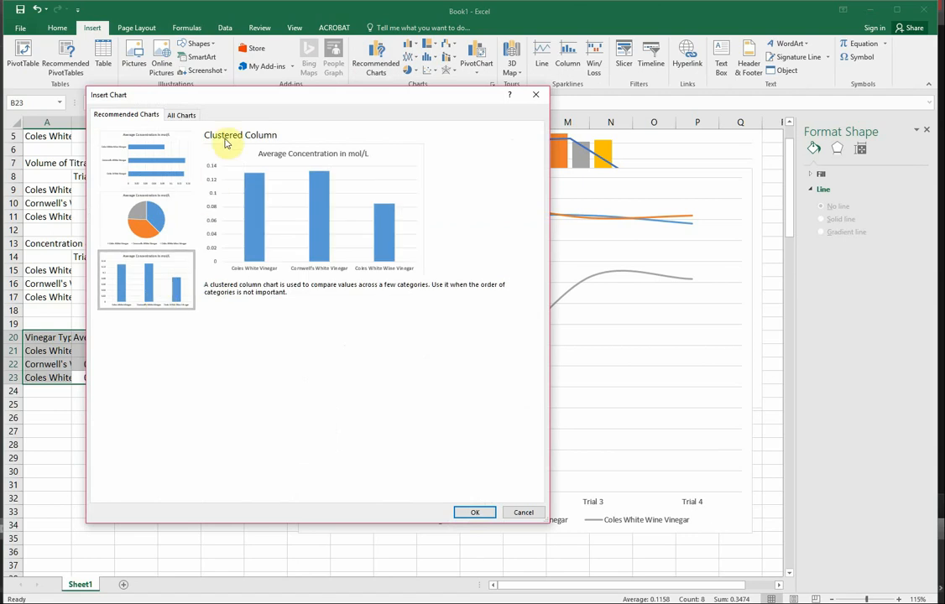
left_click(164, 162)
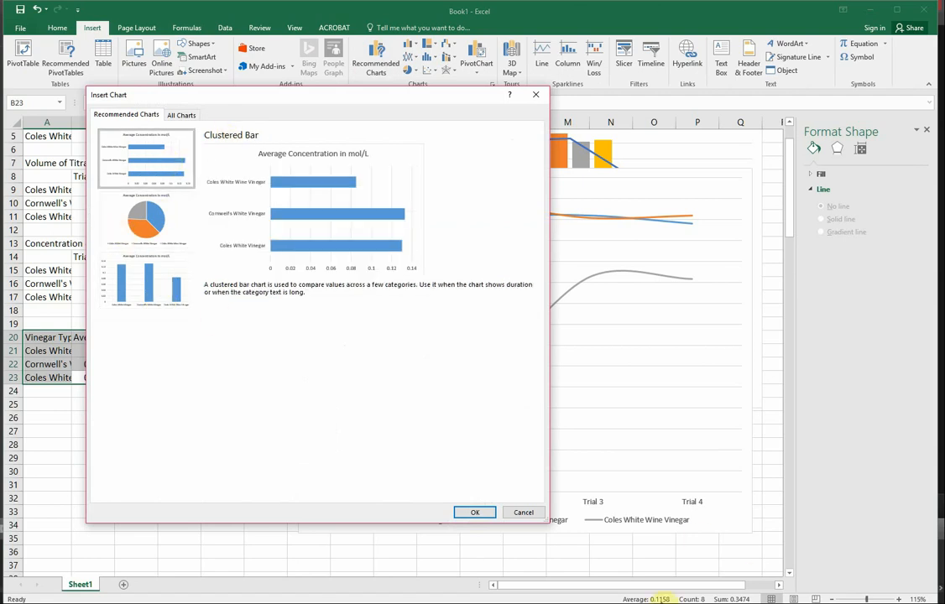
left_click(475, 512)
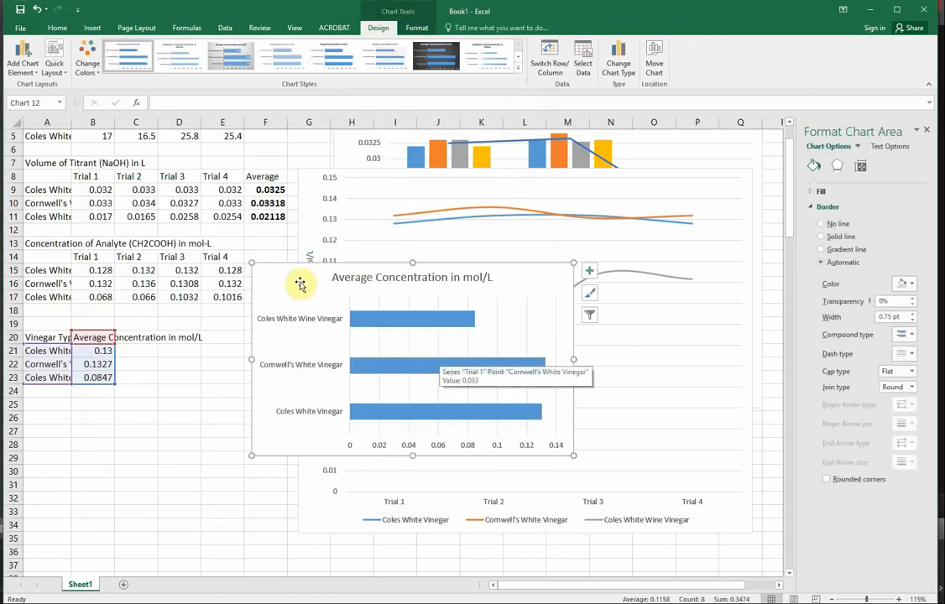
Move the average concentration bar chart below the line chart, so it spans about F36:M50.
left_click_drag(301, 280, 135, 488)
scroll(352, 461, "down", 6)
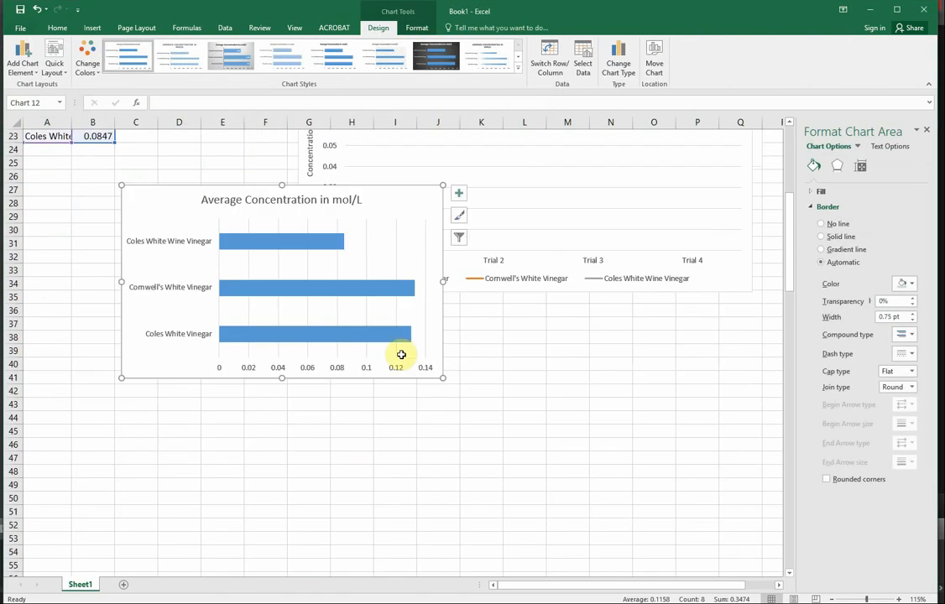
left_click_drag(134, 241, 276, 338)
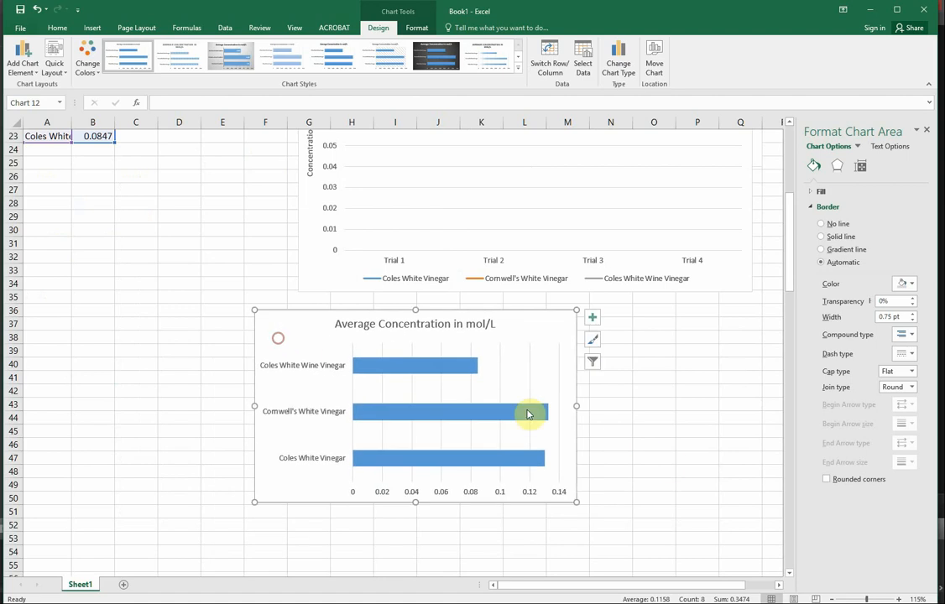
Widen the average concentration bar chart so it extends into column Q, and delete its chart title.
left_click_drag(579, 408, 738, 416)
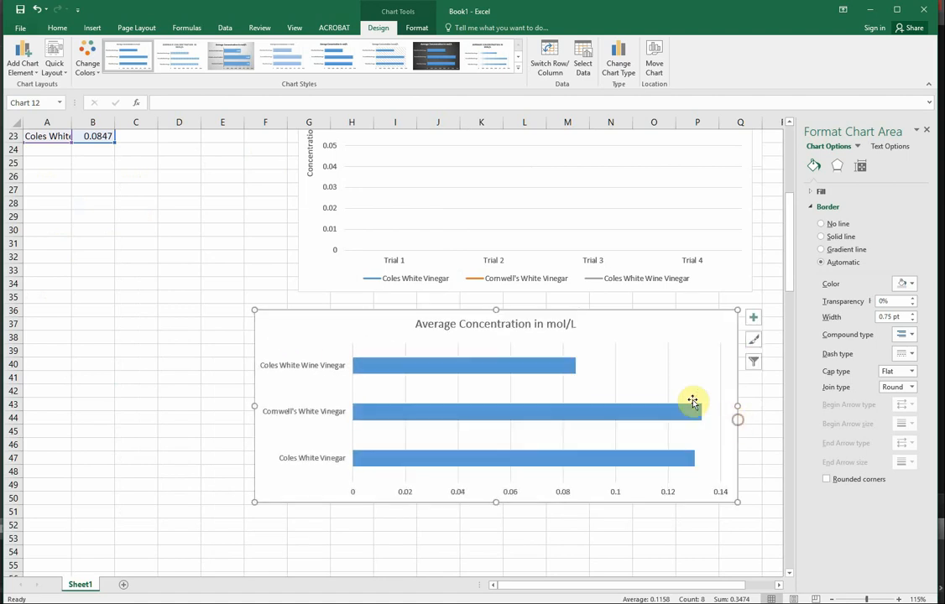
left_click(500, 333)
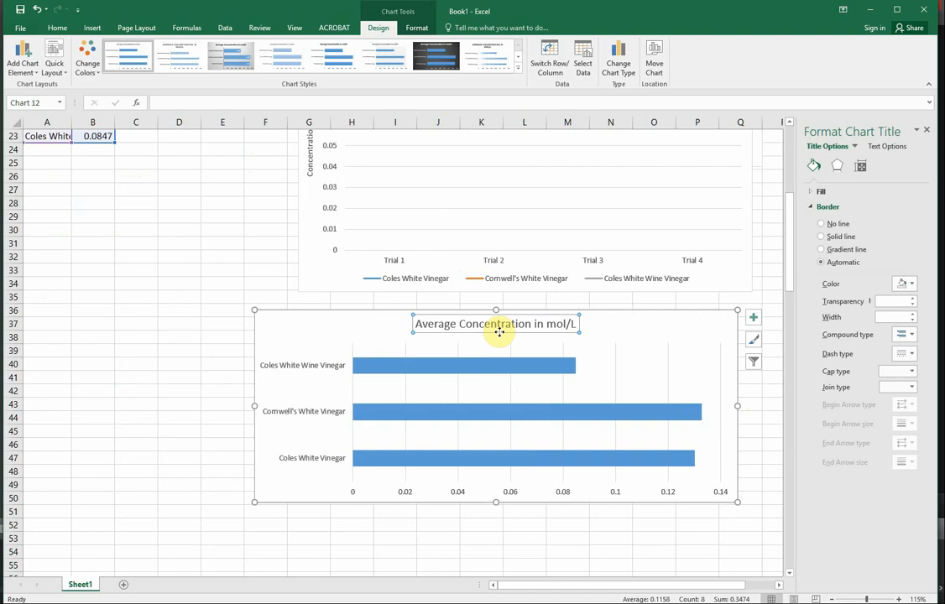
key("Delete")
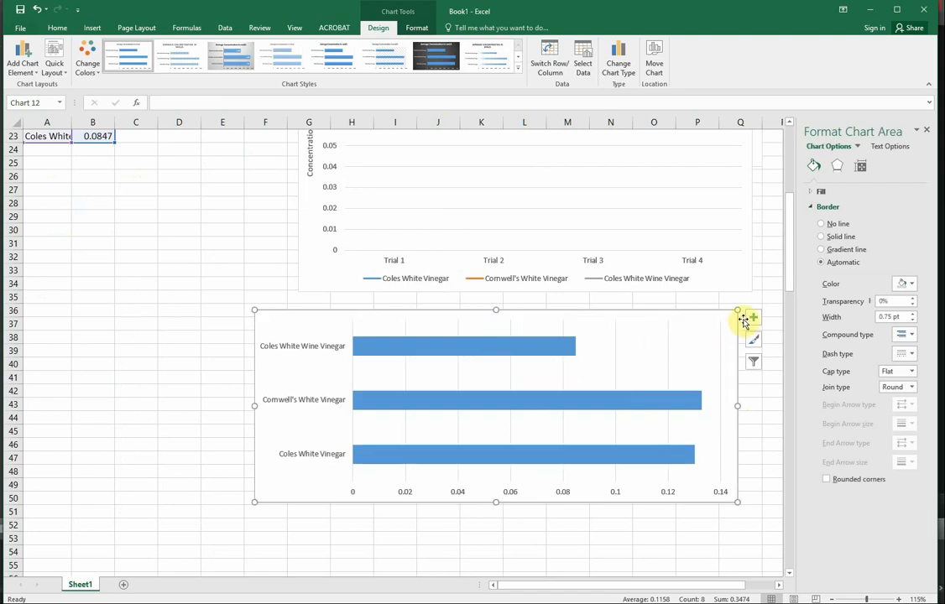
Add axis titles to the average concentration bar chart and name the vertical axis "Type of Vinegar".
left_click(751, 318)
left_click(782, 339)
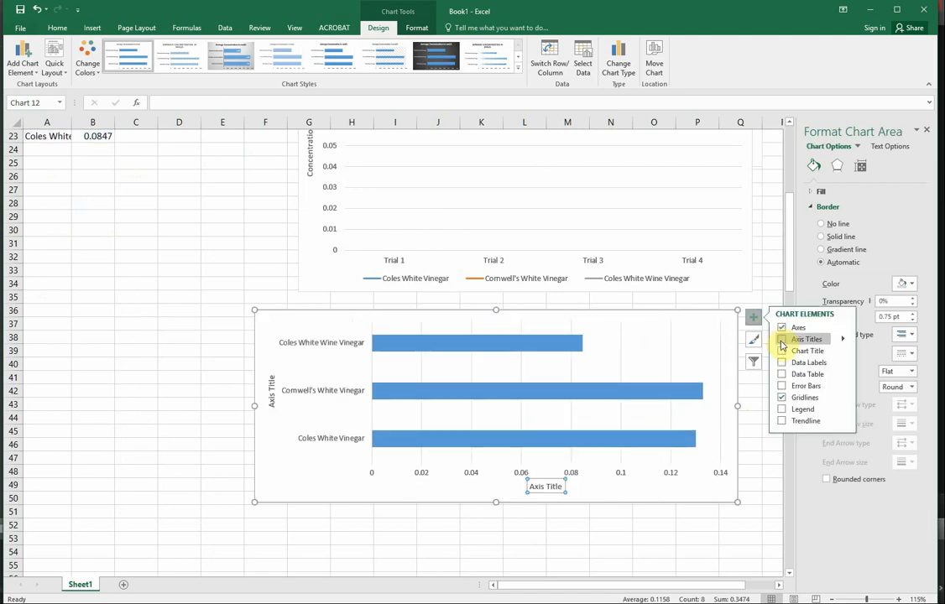
left_click(269, 391)
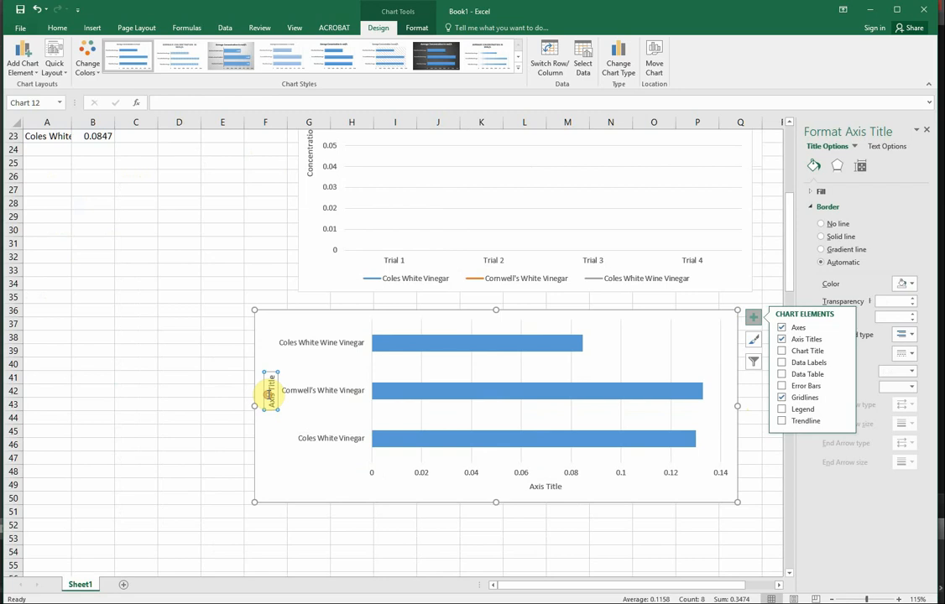
triple_click(268, 395)
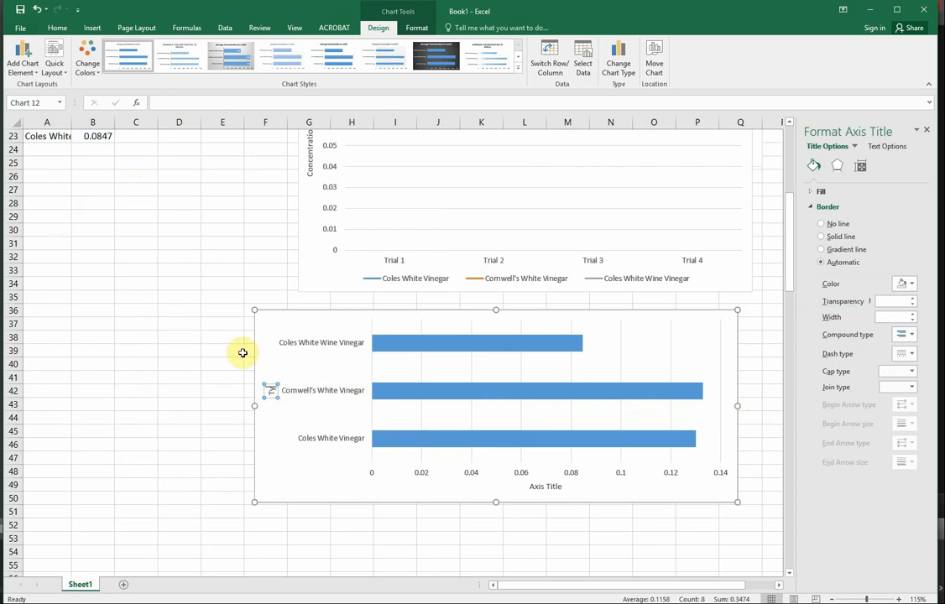
type("Type of Vinegar")
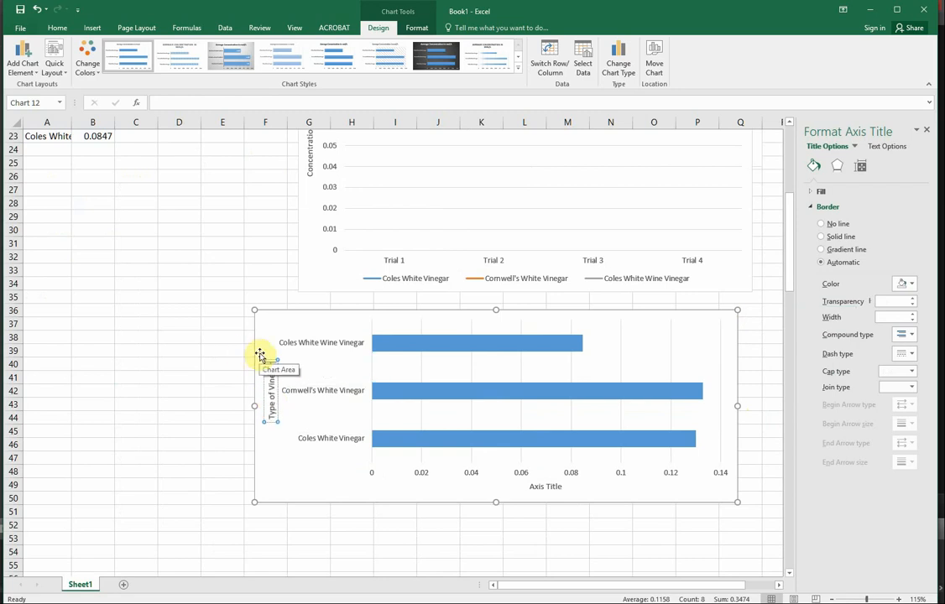
Name the bar chart's horizontal axis "Average Concentration of Analyte (CH2COOH) in mol/L".
double_click(537, 487)
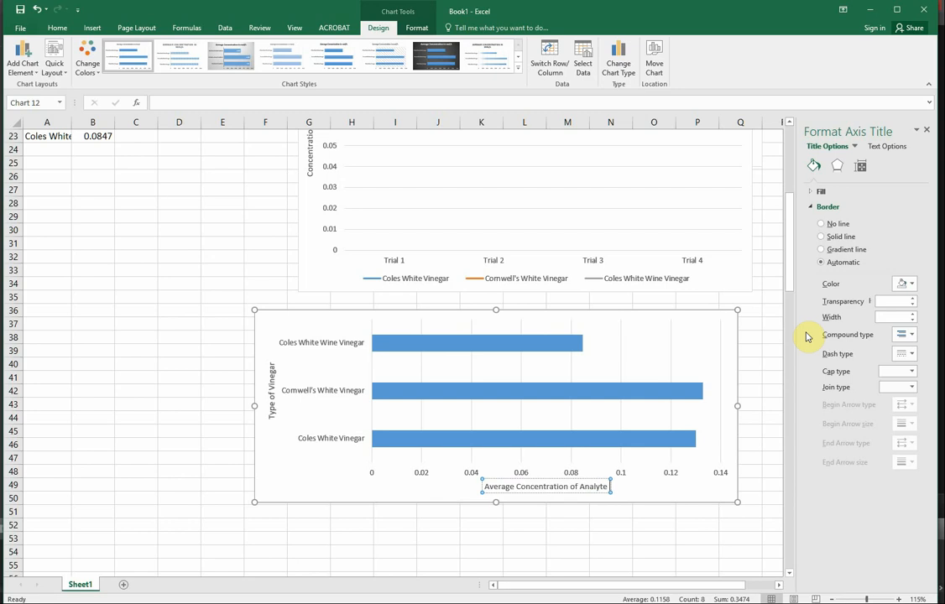
type("H3")
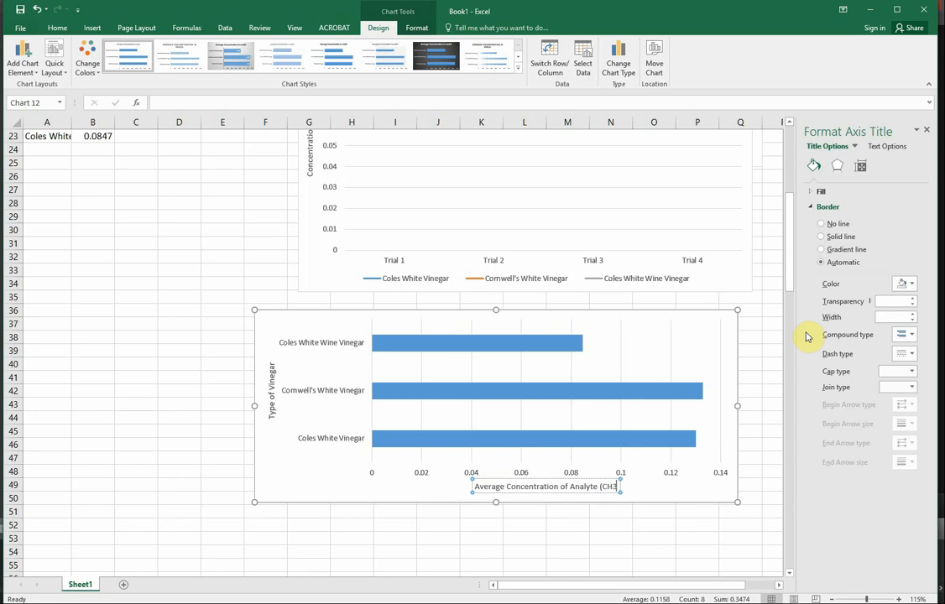
key("BackSpace")
type("2C")
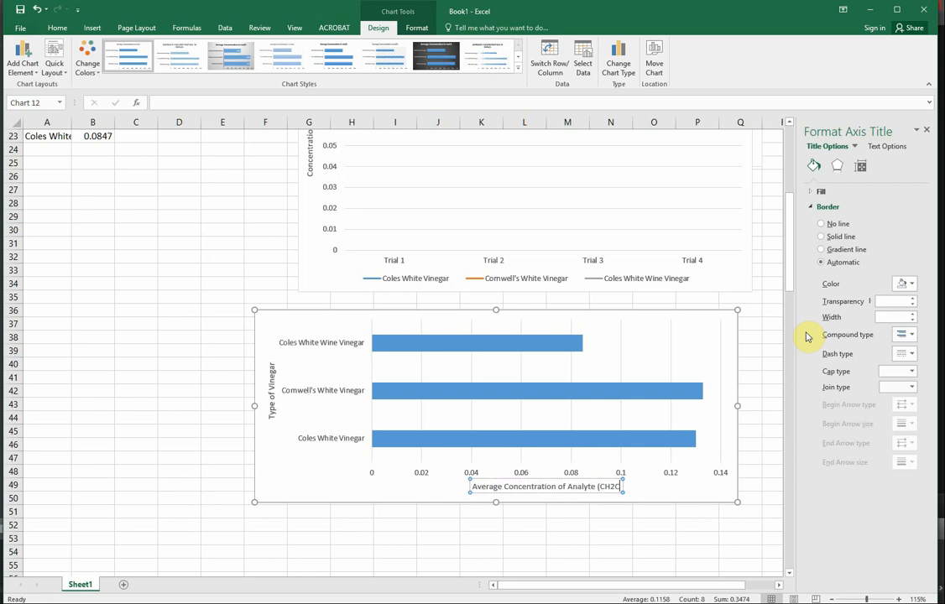
type("OOH")
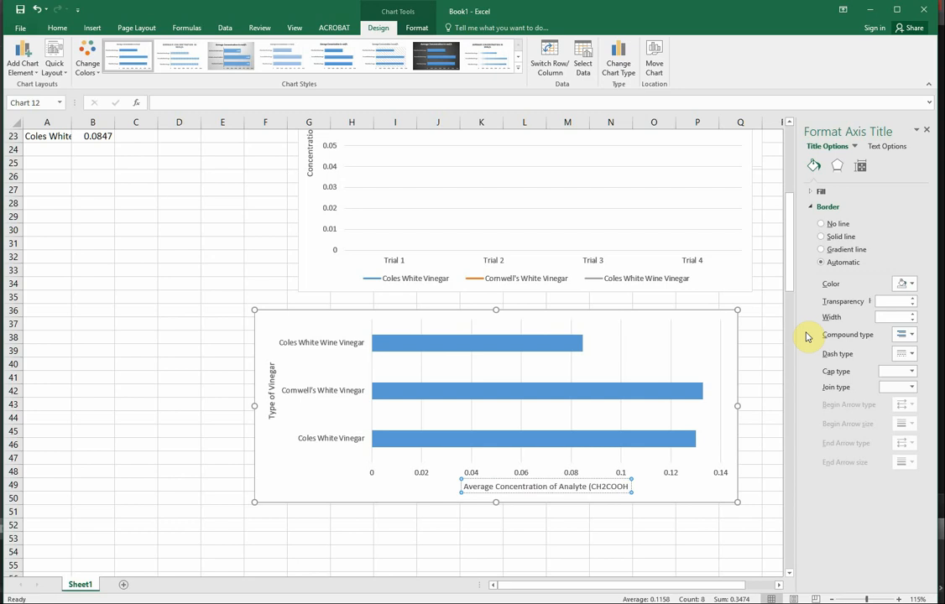
type(") in")
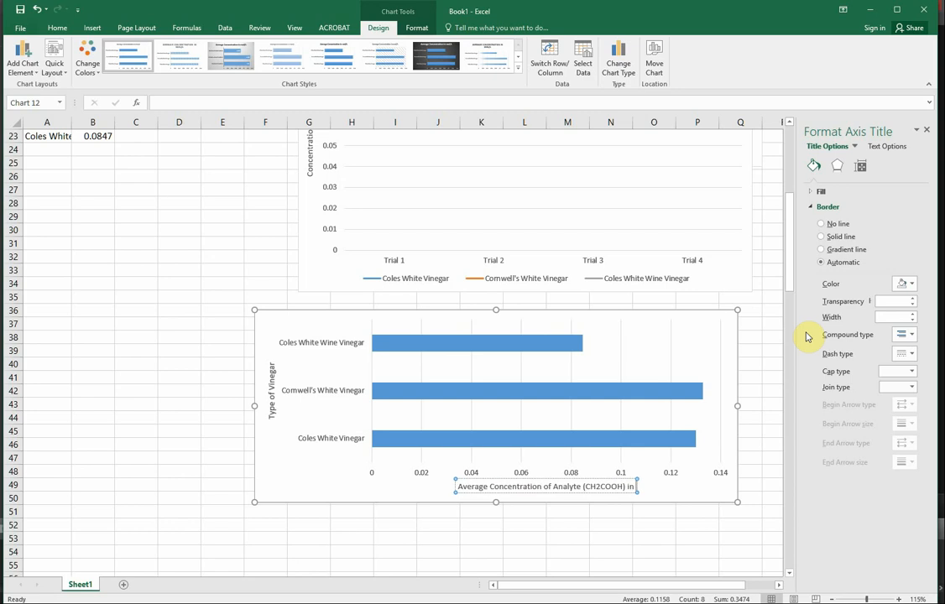
type(" mol")
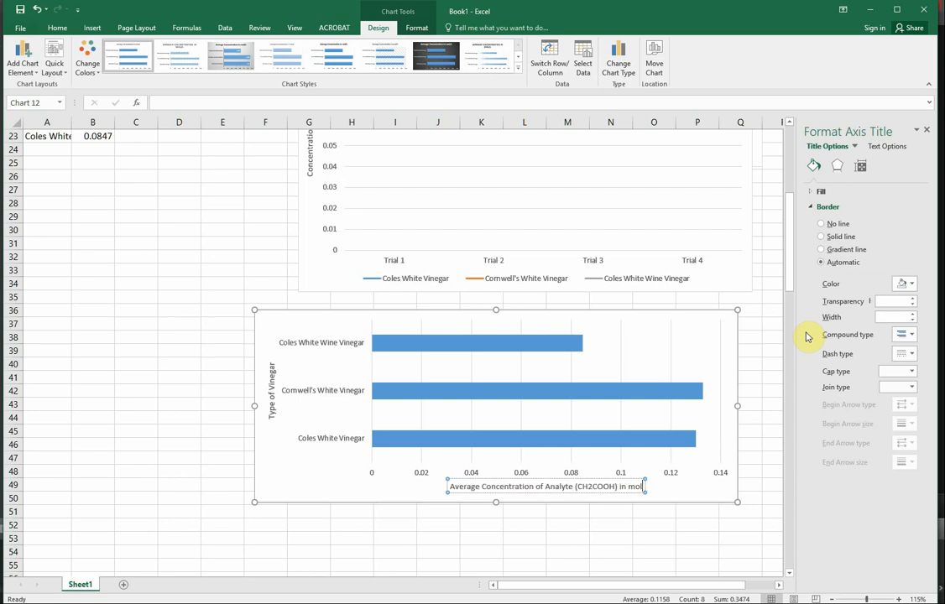
type("/L")
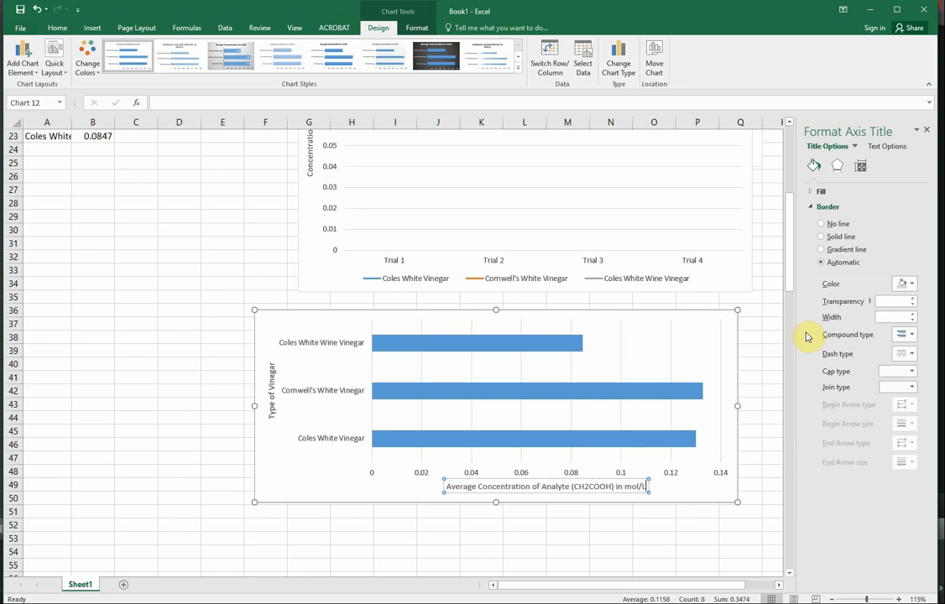
left_click(222, 254)
Copy the titrant volume (NaOH) chart, switch to the blank Word document and paste the chart there with the destination theme.
scroll(482, 322, "up", 3)
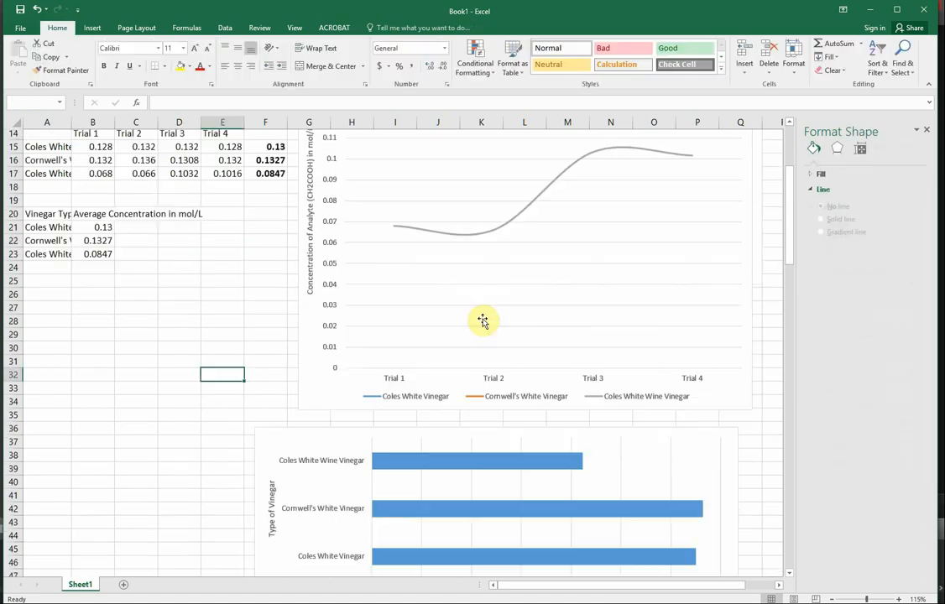
scroll(483, 321, "up", 5)
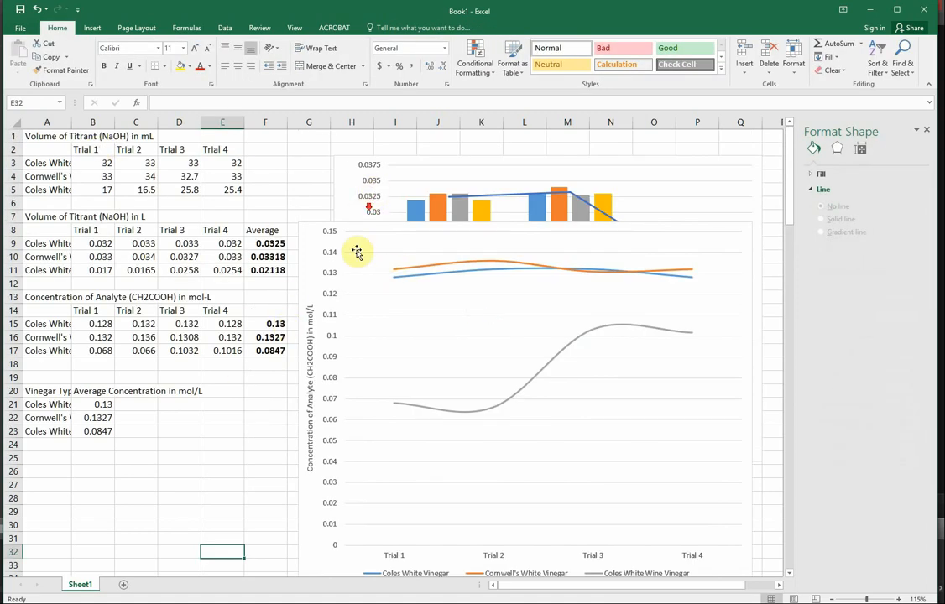
scroll(392, 325, "down", 12)
scroll(349, 413, "up", 12)
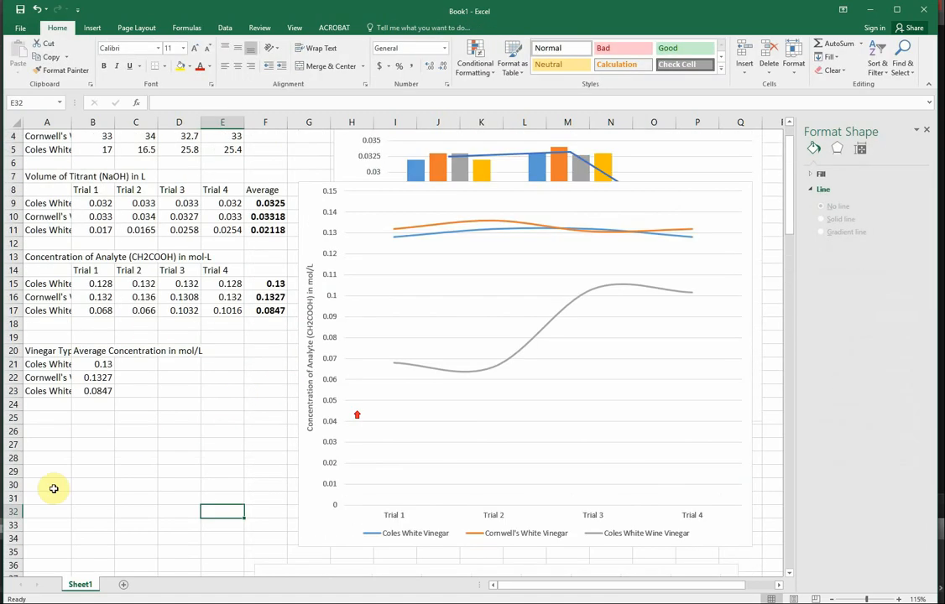
key("alt+Tab")
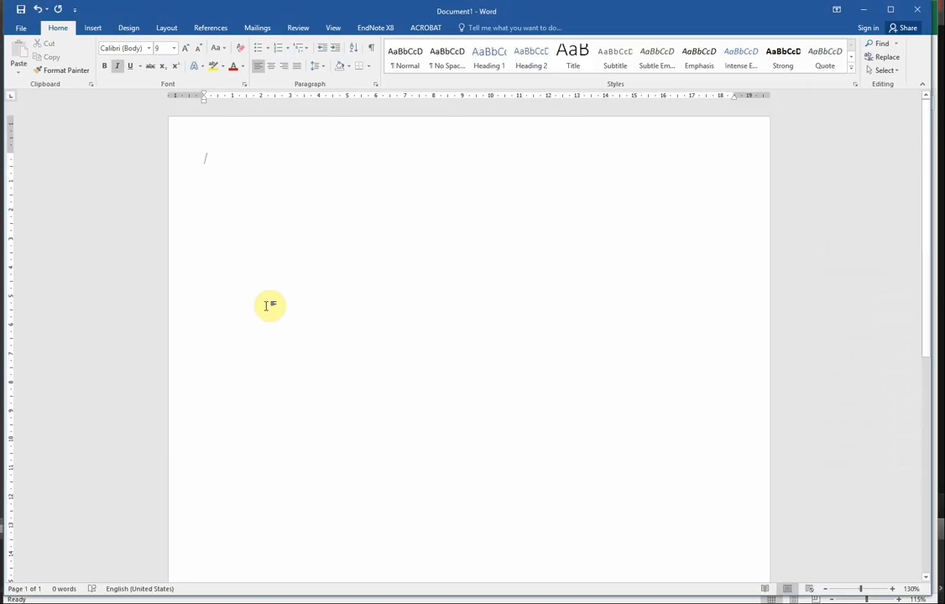
key("alt+Tab")
scroll(363, 242, "up", 1)
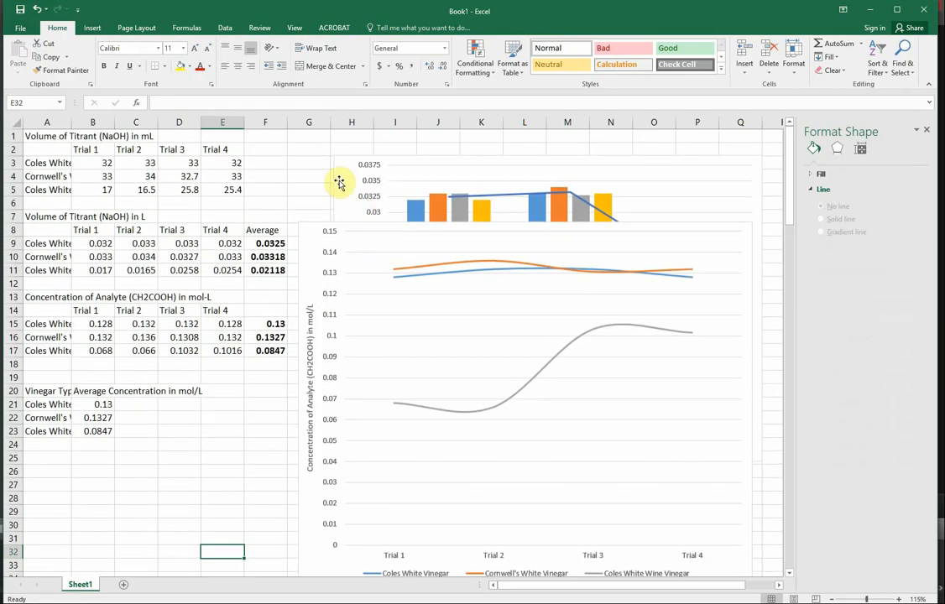
left_click(341, 159)
right_click(343, 161)
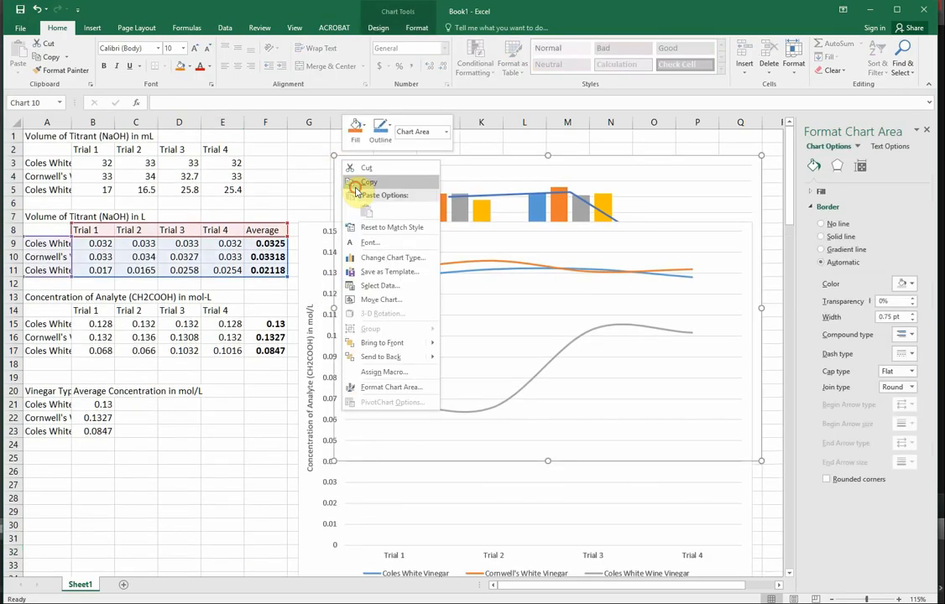
left_click(357, 185)
key("alt+Tab")
right_click(282, 238)
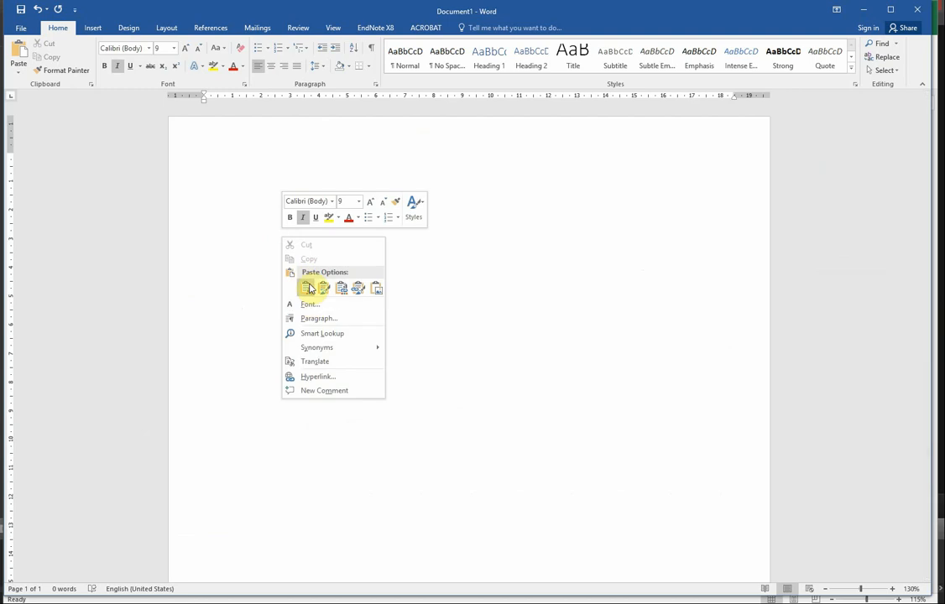
left_click(309, 287)
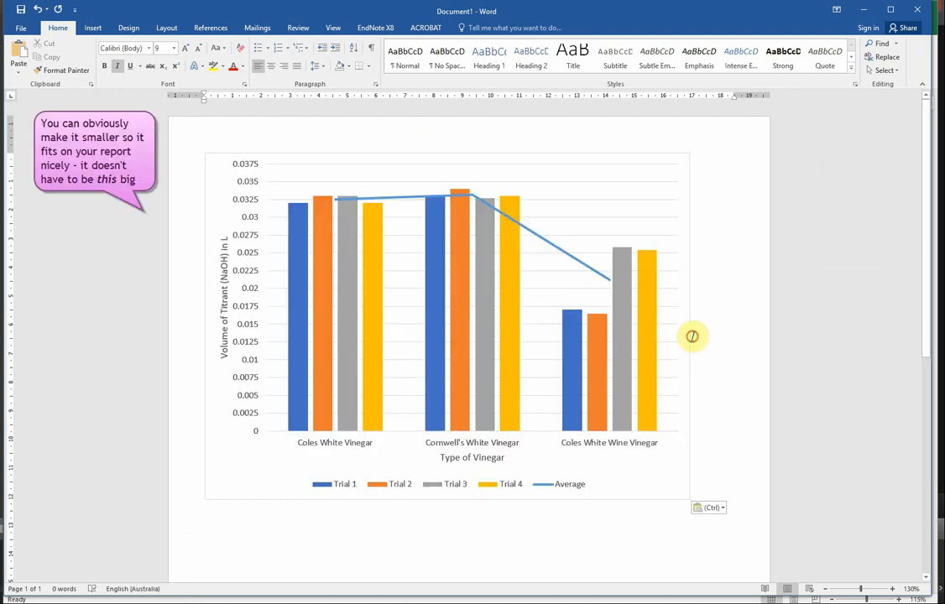
Widen the pasted titrant volume chart to about 18 cm, keeping its height.
left_click(693, 327)
left_click(691, 331)
left_click(686, 333)
left_click_drag(689, 326, 726, 346)
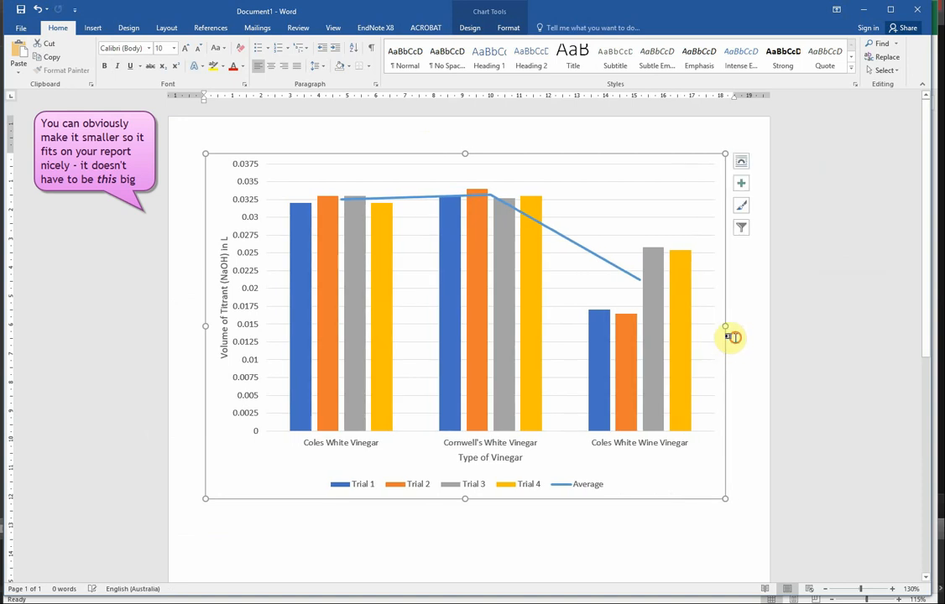
left_click(732, 338)
scroll(749, 407, "down", 3)
scroll(713, 426, "up", 3)
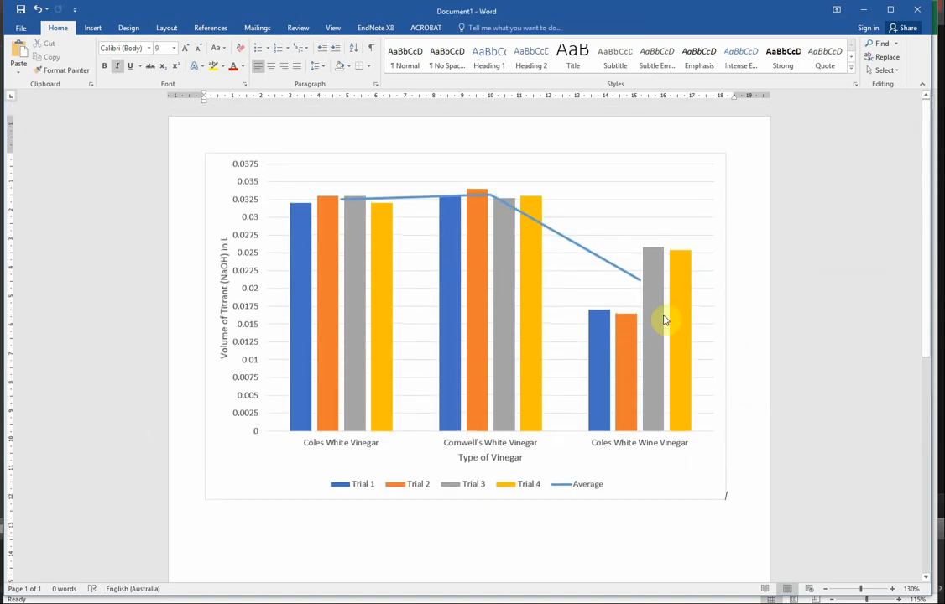
scroll(605, 336, "down", 2)
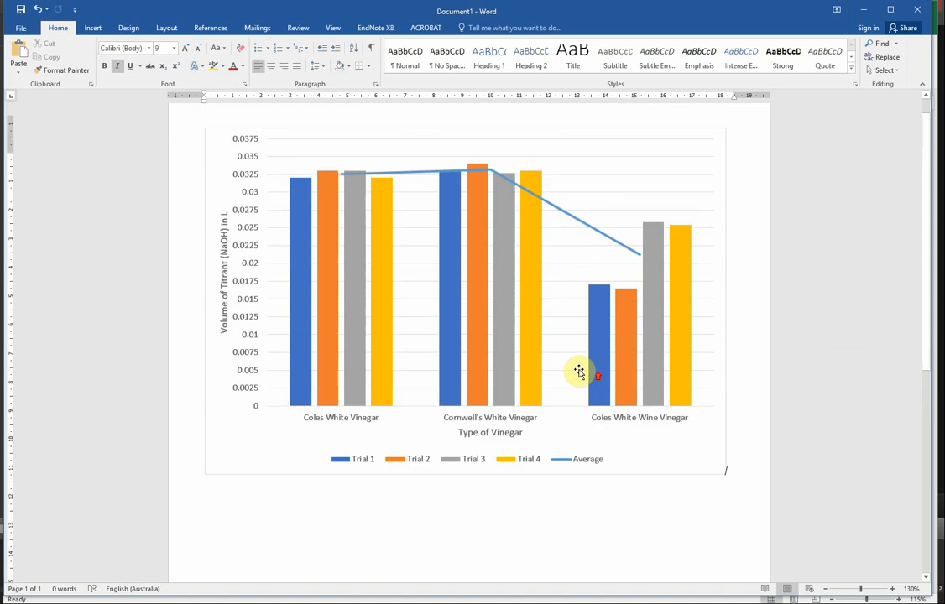
scroll(579, 372, "up", 2)
Shrink the chart to about 7 cm wide, and enlarge it again to about 18 cm wide by 13 cm tall.
left_click(726, 499)
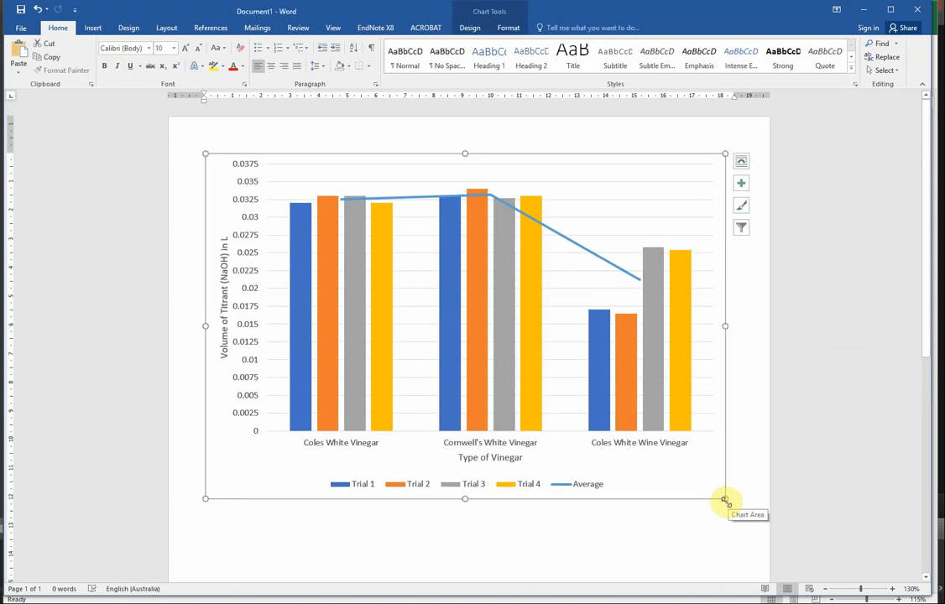
left_click_drag(726, 499, 403, 369)
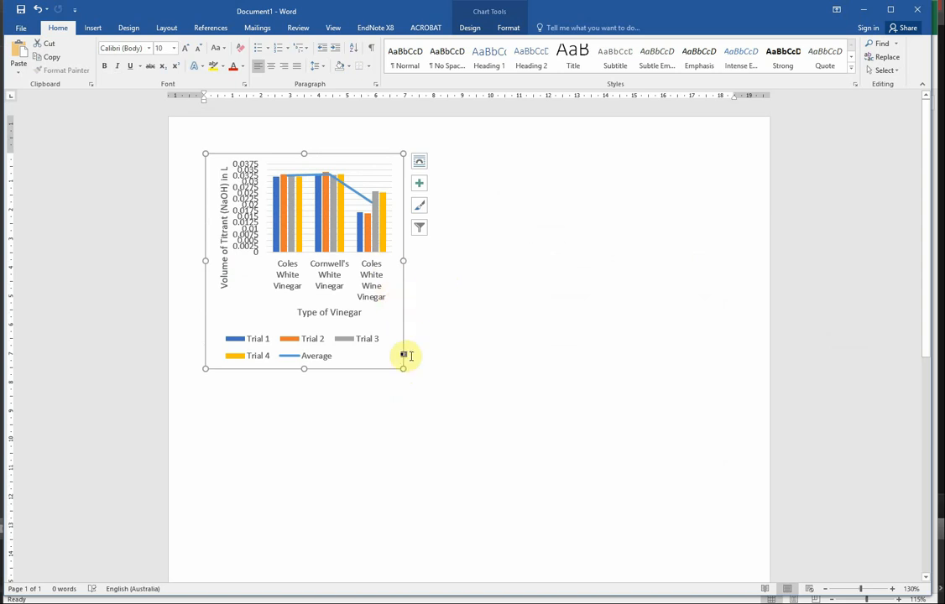
left_click_drag(403, 370, 729, 526)
scroll(694, 485, "down", 4)
scroll(663, 457, "up", 3)
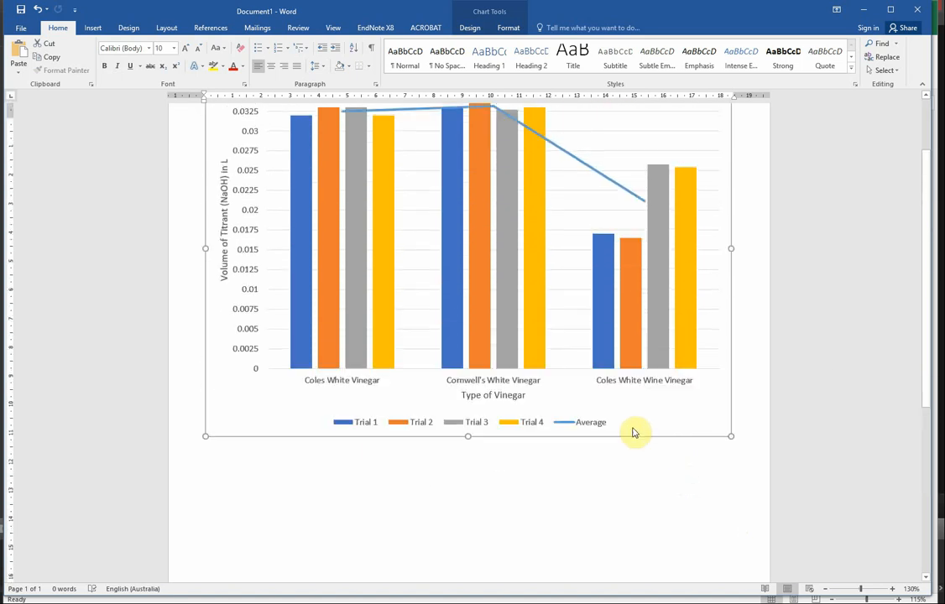
scroll(630, 423, "up", 3)
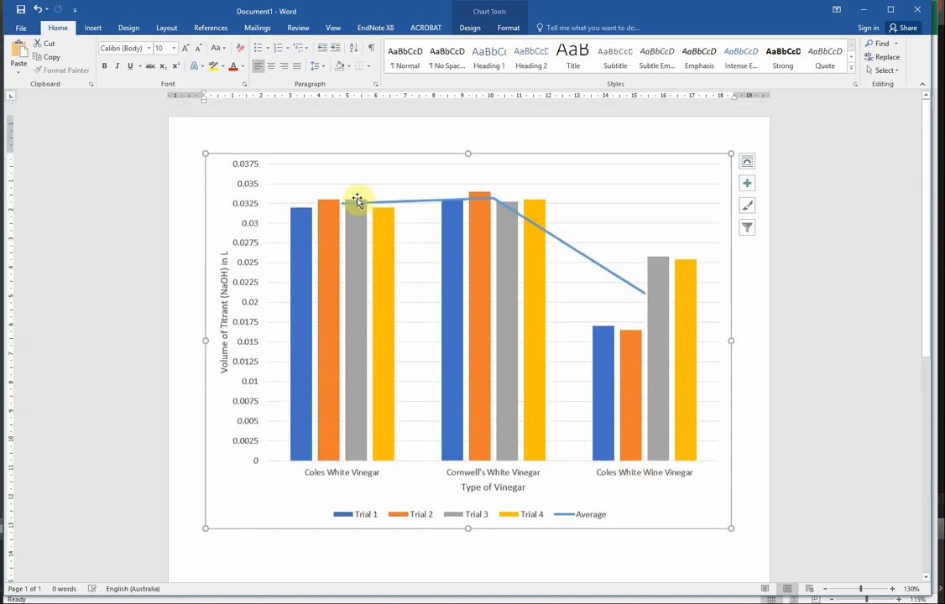
Insert a "Figure 1" caption below the titrant volume chart.
scroll(445, 433, "down", 10)
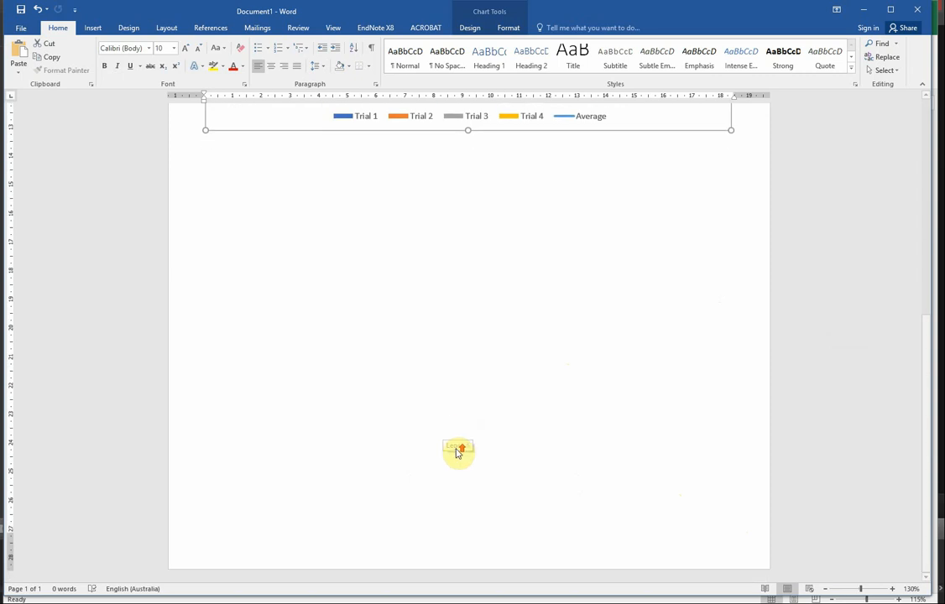
scroll(457, 453, "up", 9)
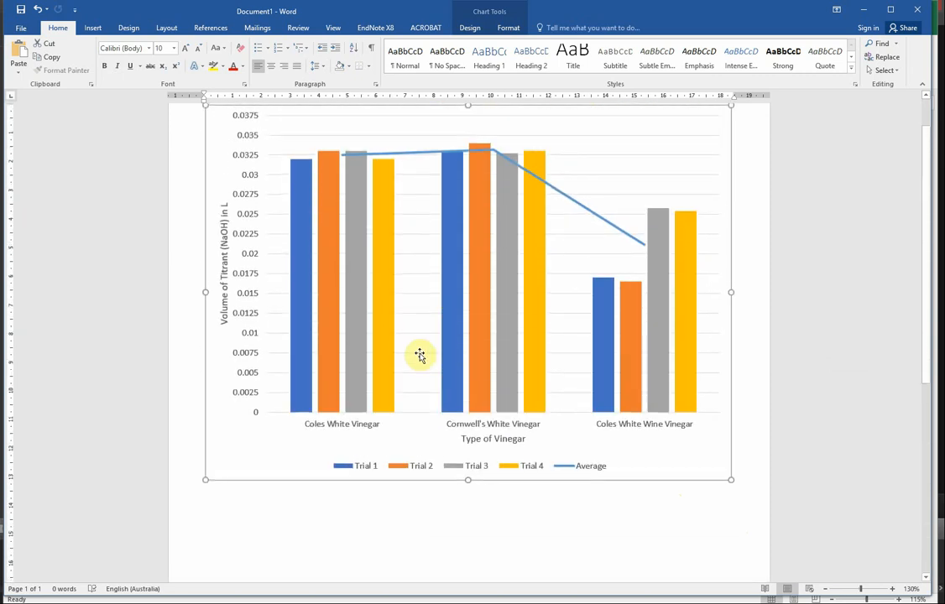
scroll(250, 457, "up", 1)
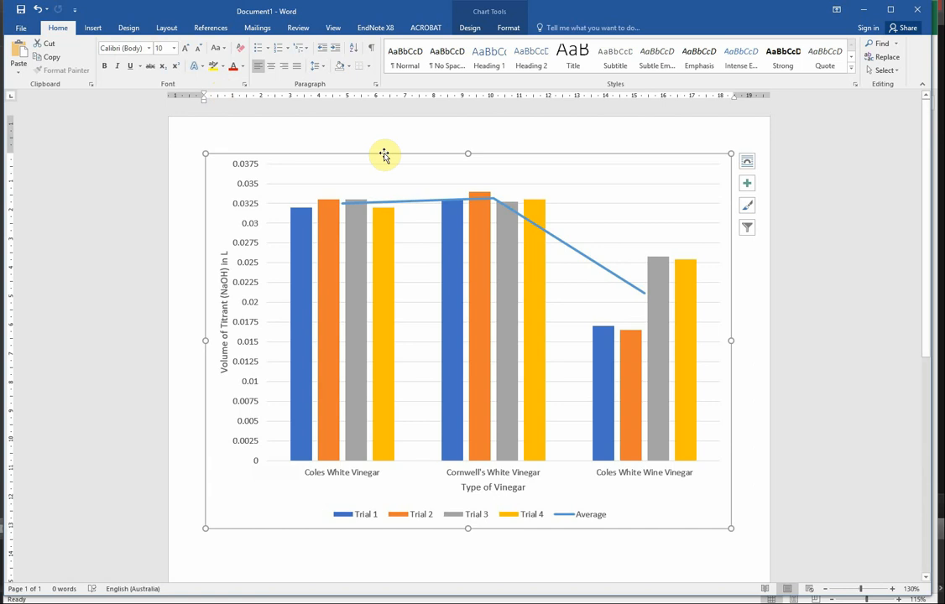
scroll(277, 311, "down", 1)
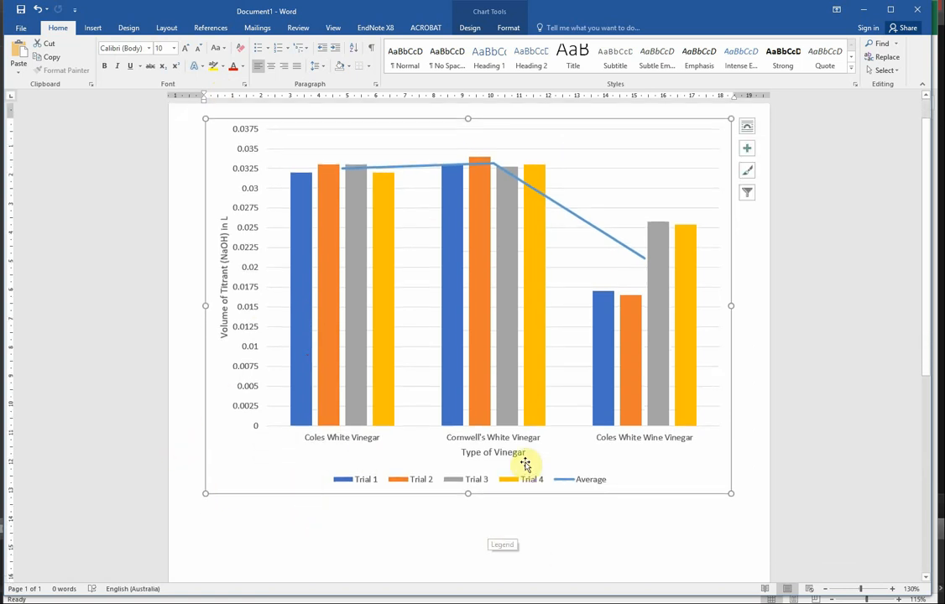
right_click(248, 453)
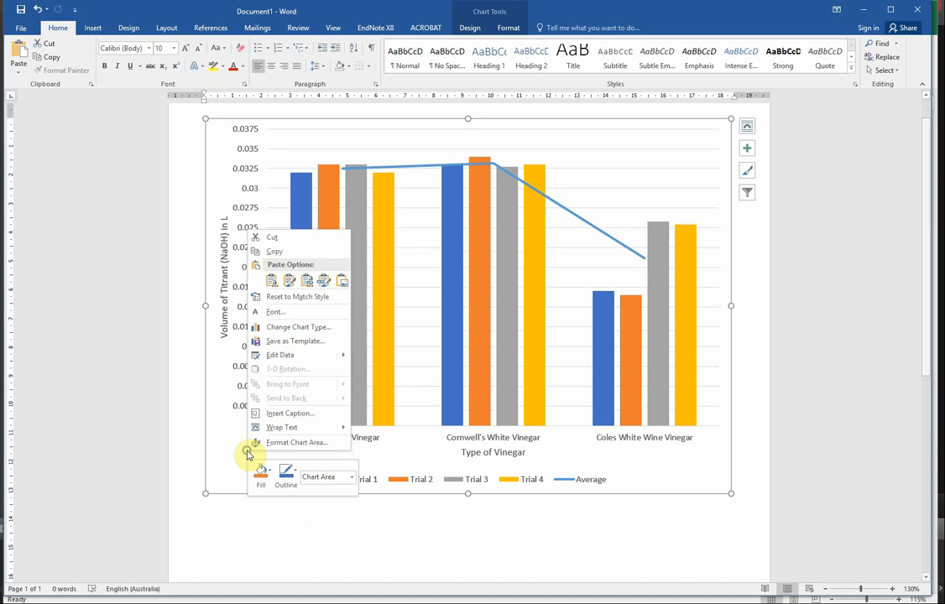
left_click(267, 413)
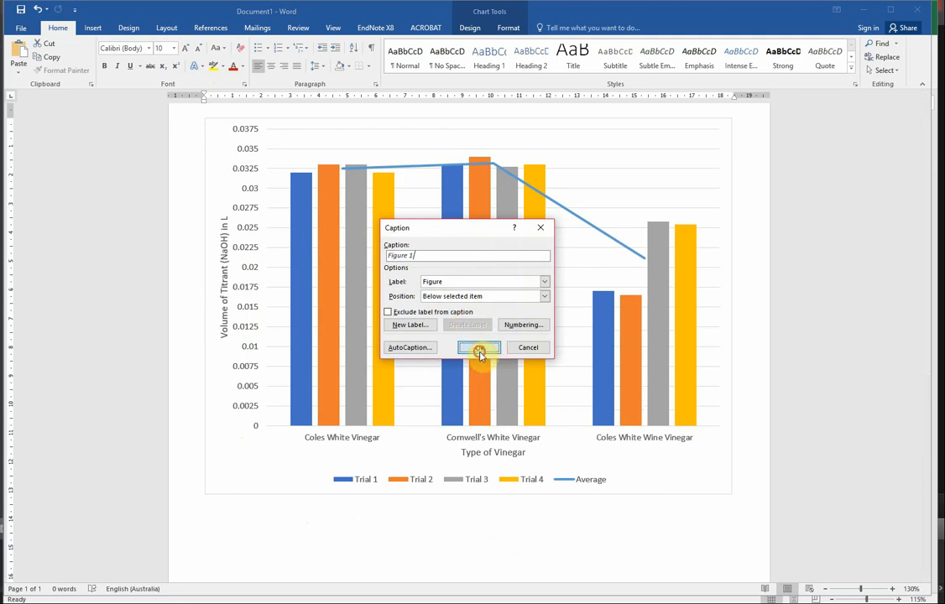
left_click(479, 349)
Complete the caption: "Figure 1. Volume of Titrant (NaOH) titrated into three brands of vinegar: Coles White Vinegar; Cornwell's White Vinegar; and Coles White Wine Vinegar".
scroll(428, 479, "down", 4)
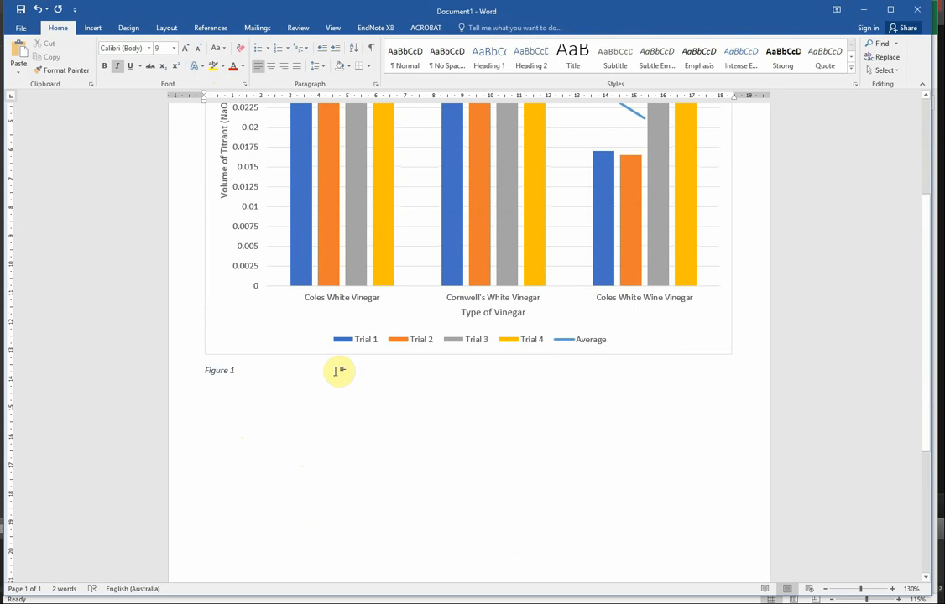
type(".")
scroll(407, 382, "up", 3)
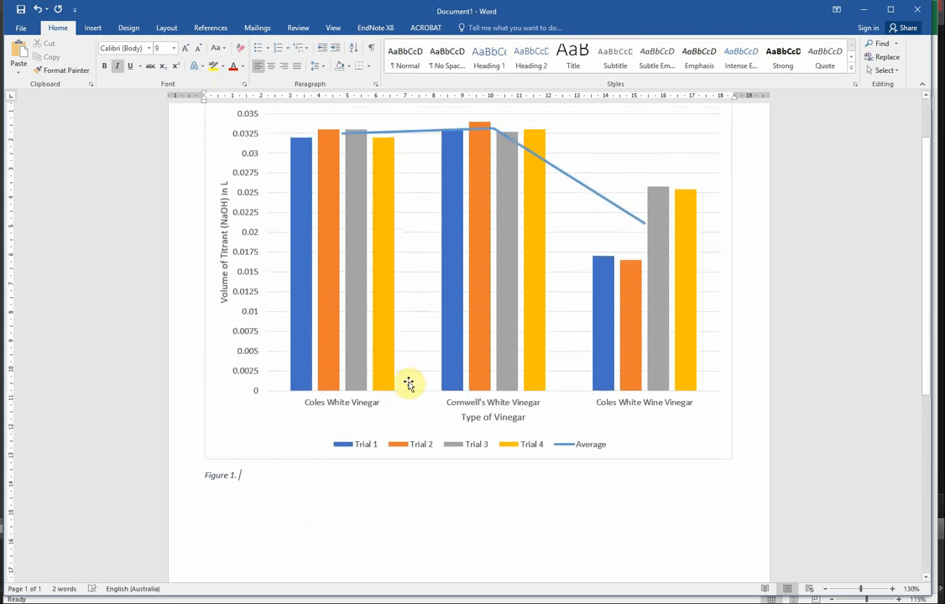
type("ol")
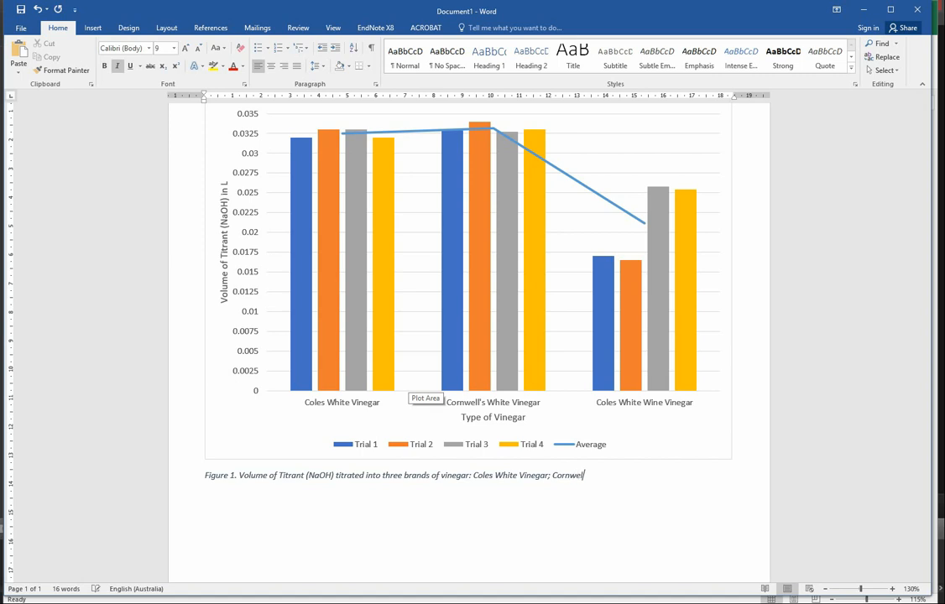
type("hite Vinega")
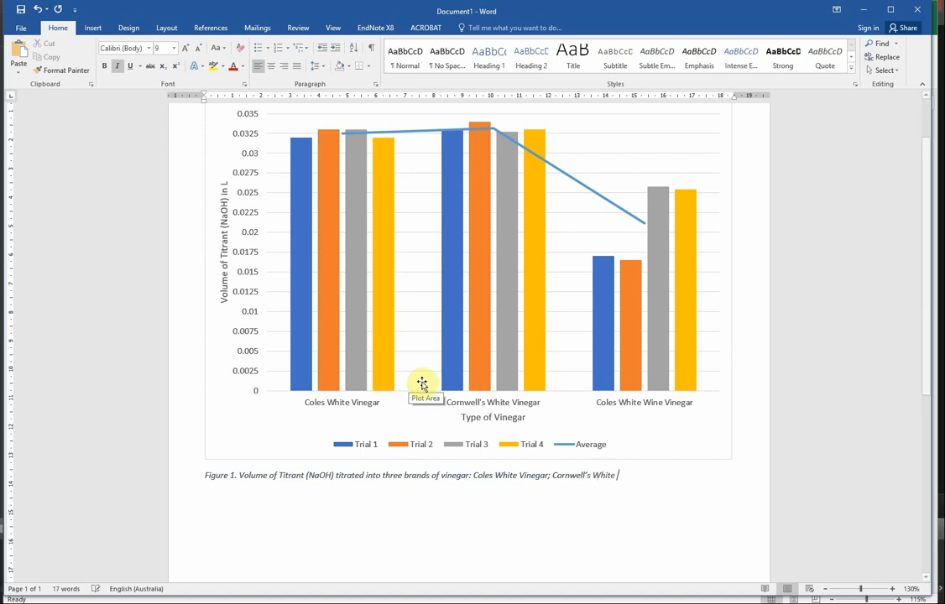
type("r; and Coles W")
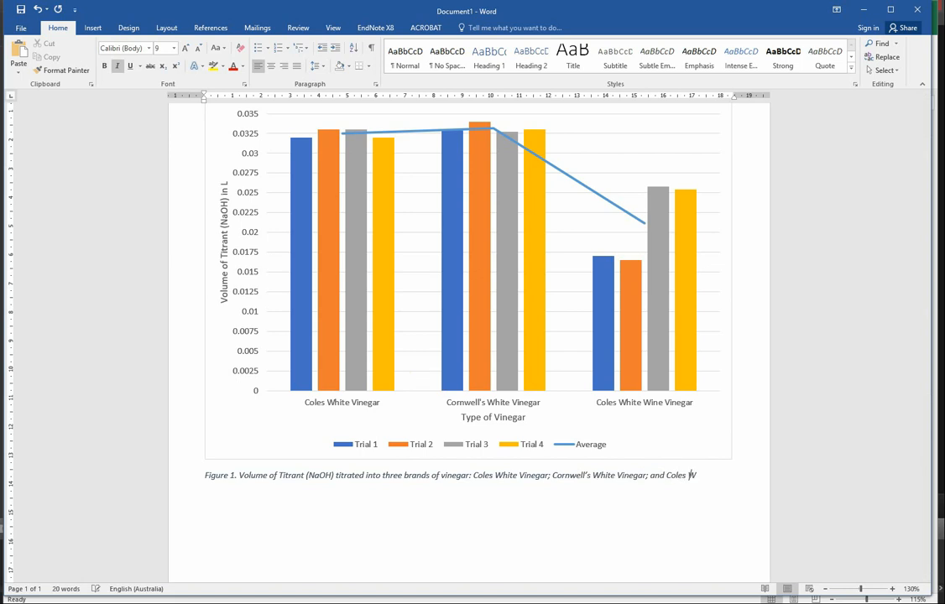
type("hite Wine Vinegar")
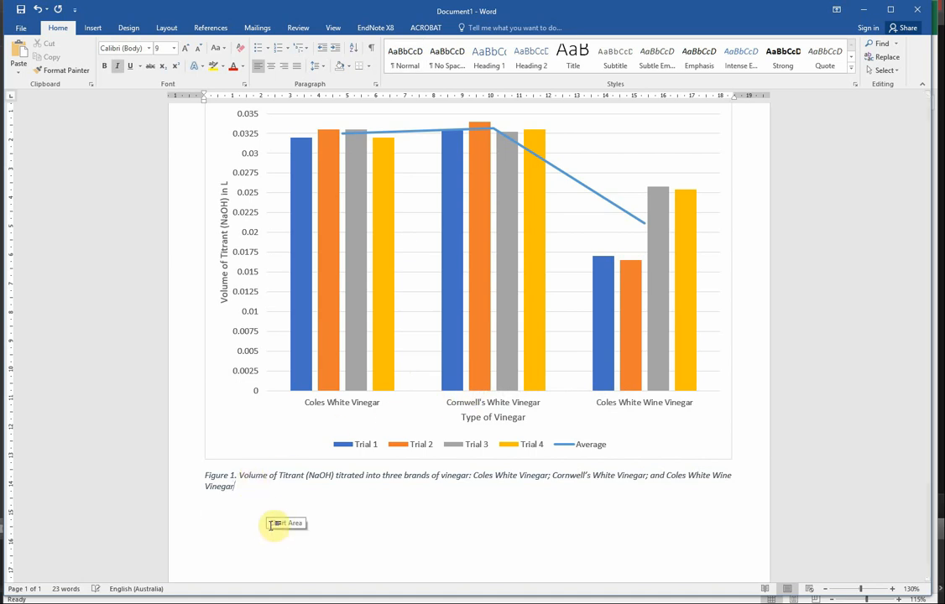
Switch to the Excel workbook, copy the analyte concentration line chart and return to the Word document.
scroll(337, 500, "up", 1)
scroll(432, 476, "down", 4)
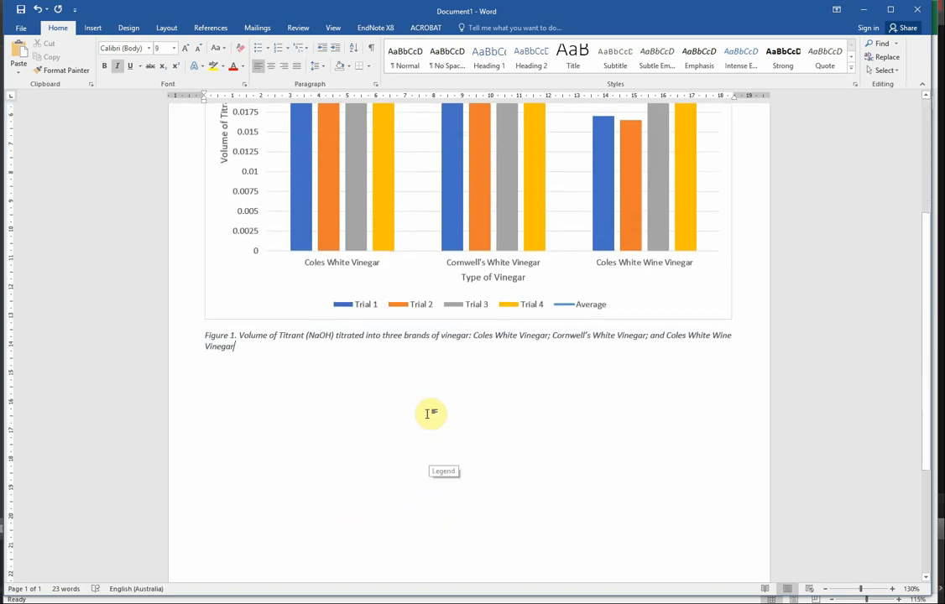
scroll(430, 413, "down", 3)
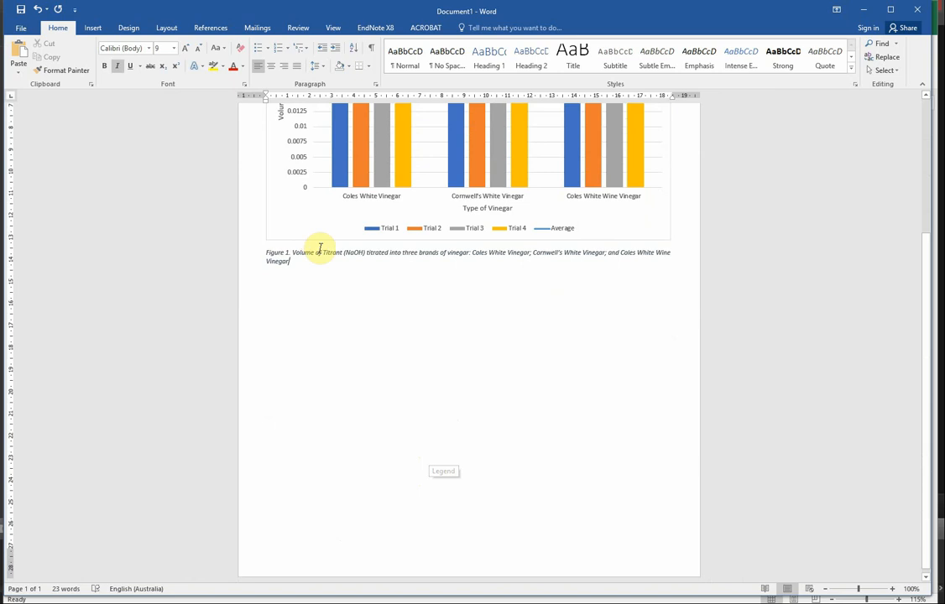
key("alt+Tab")
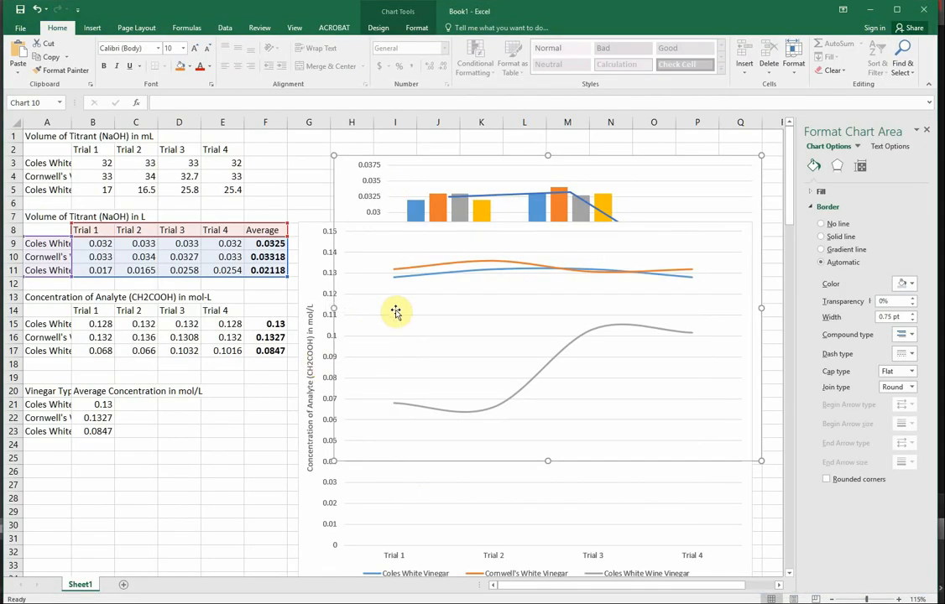
left_click(309, 264)
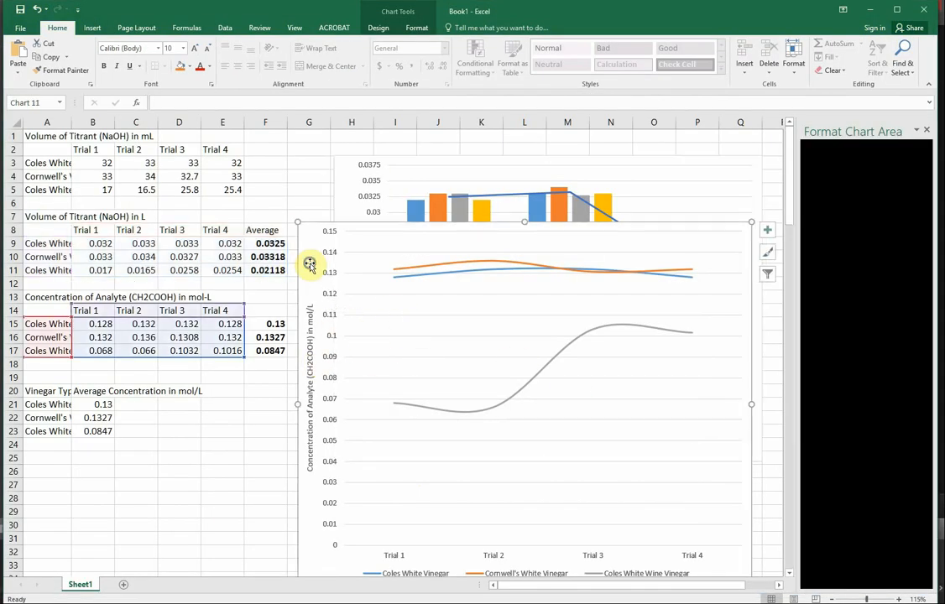
right_click(310, 263)
left_click(319, 281)
key("alt+Tab")
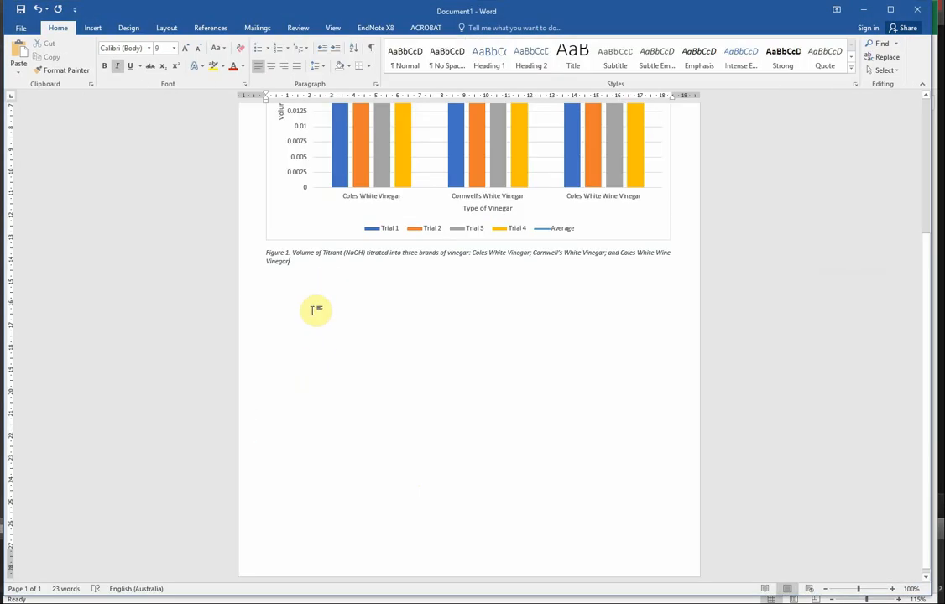
Paste the copied line chart on a new line below the Figure 1 caption, using the destination theme.
right_click(315, 311)
left_click(305, 274)
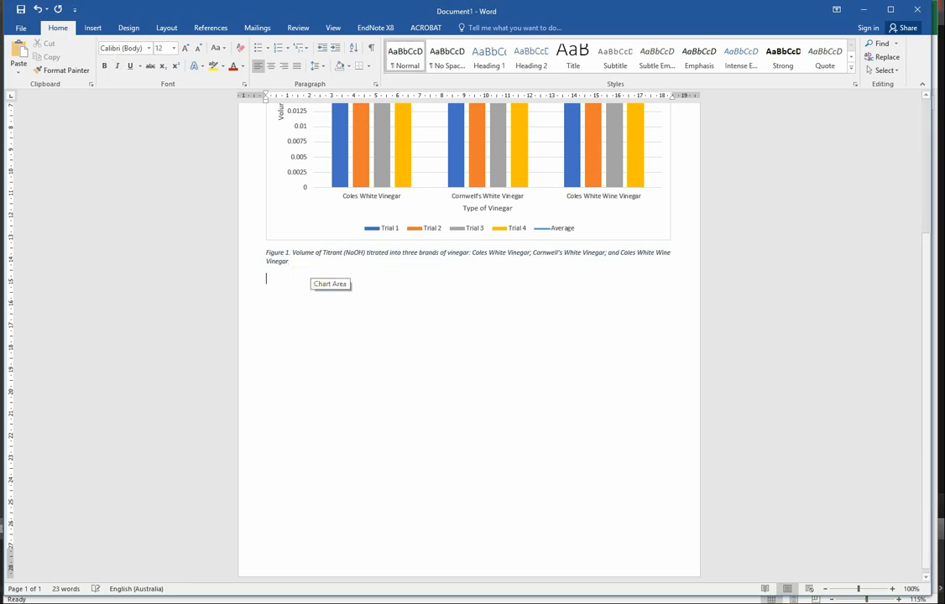
right_click(301, 291)
left_click(338, 344)
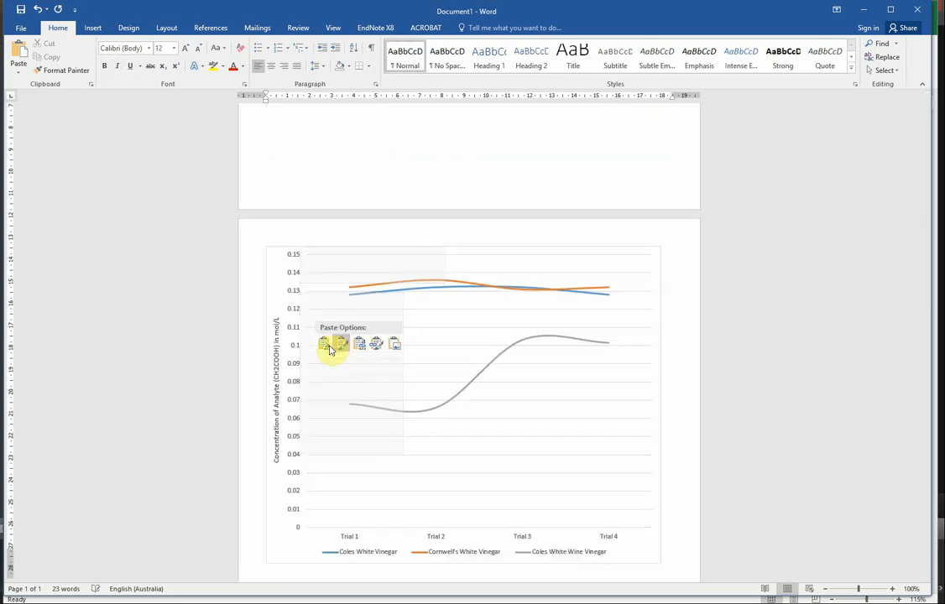
left_click(327, 345)
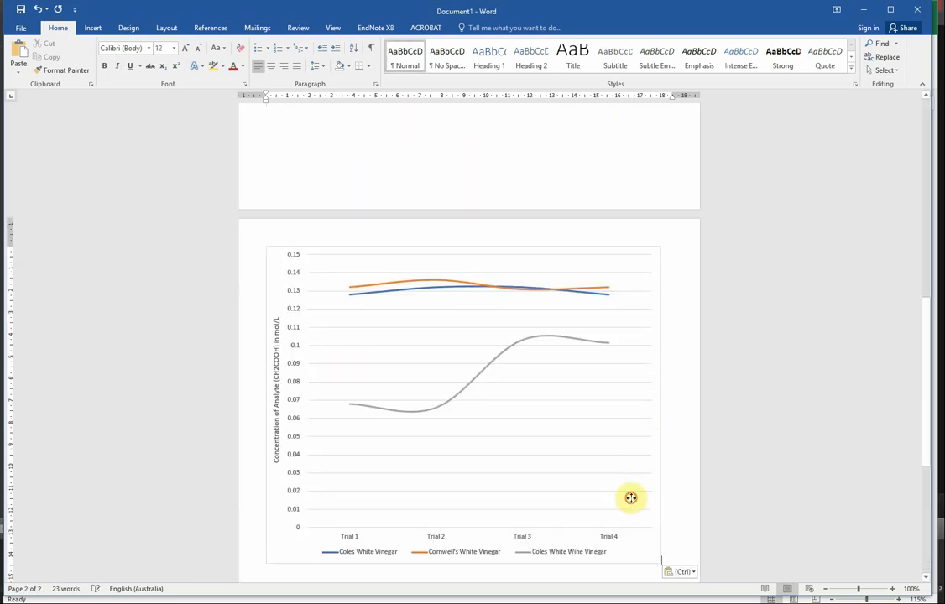
Resize the pasted line chart to about 10 cm tall and 18 cm wide.
left_click(631, 499)
left_click_drag(460, 564, 434, 468)
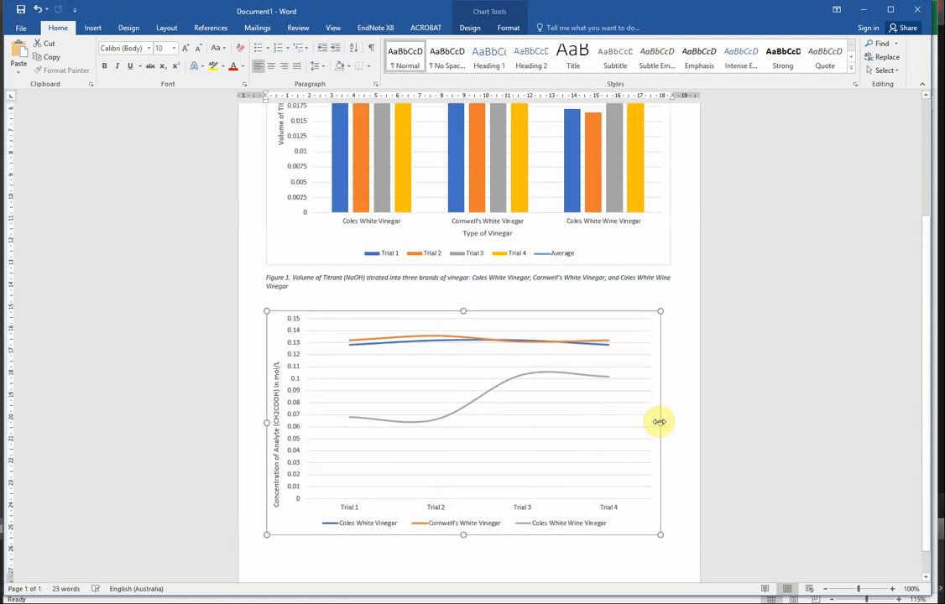
left_click_drag(660, 423, 673, 417)
Insert a "Figure 2" caption below the line chart and add a period after the figure number.
scroll(630, 456, "down", 1)
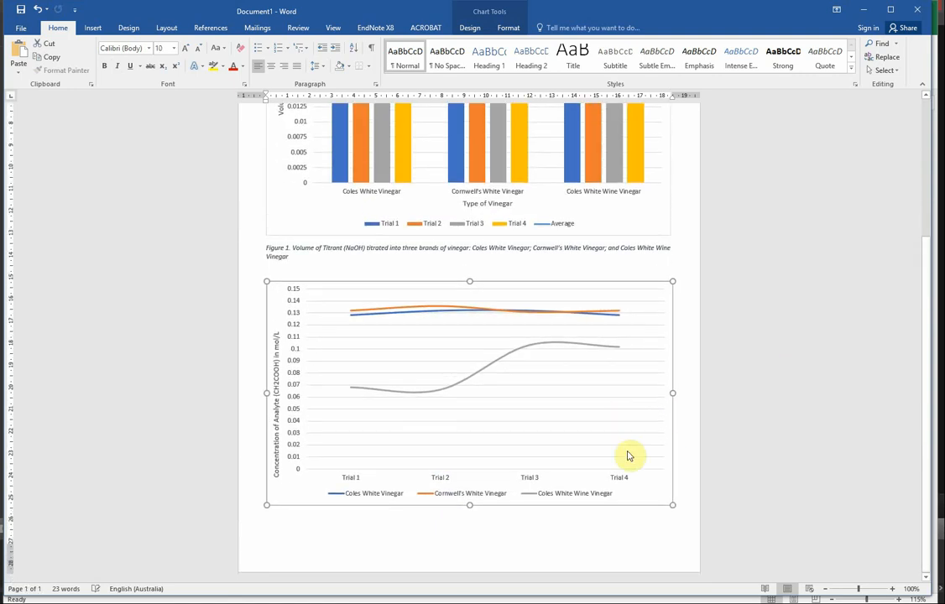
right_click(655, 483)
left_click(668, 447)
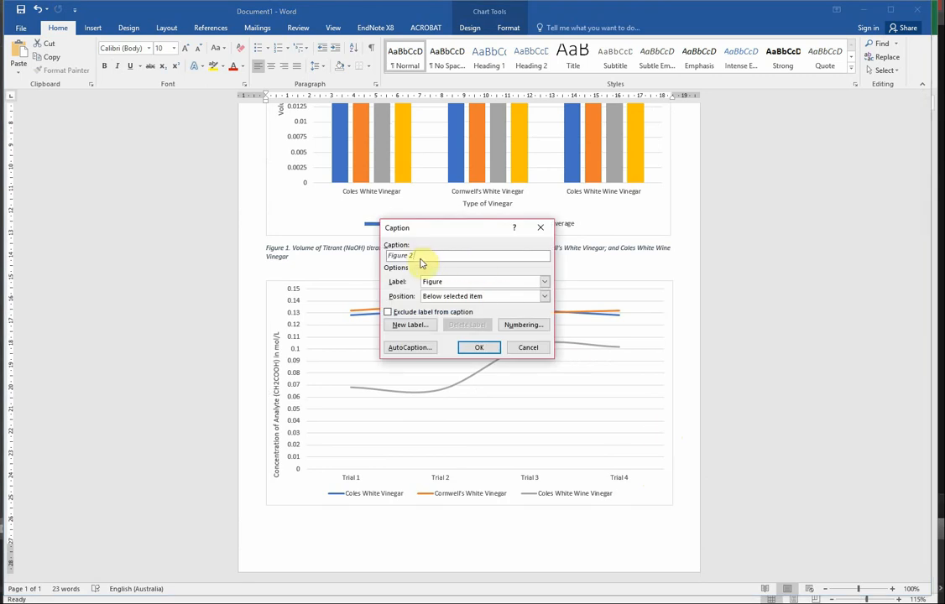
left_click(475, 347)
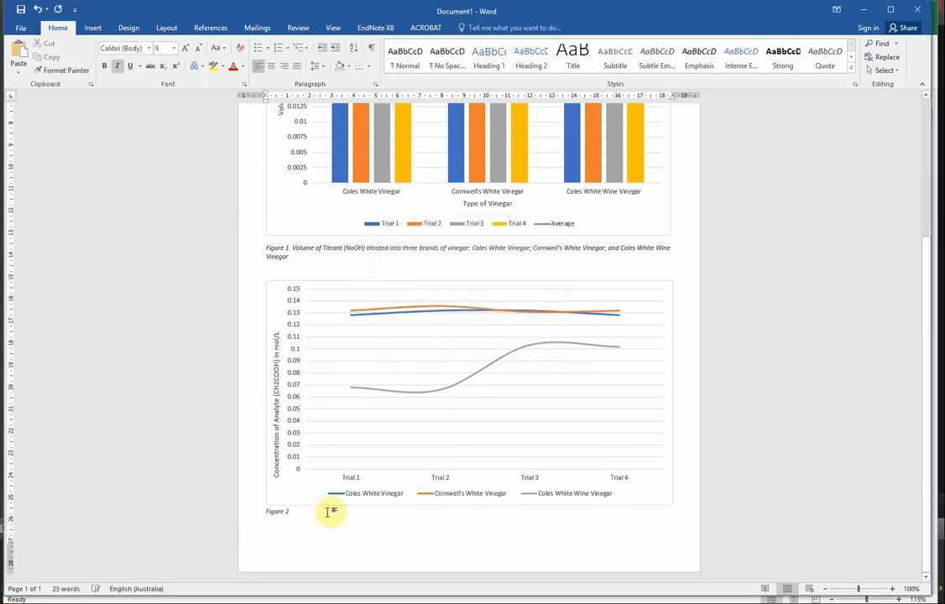
type(".")
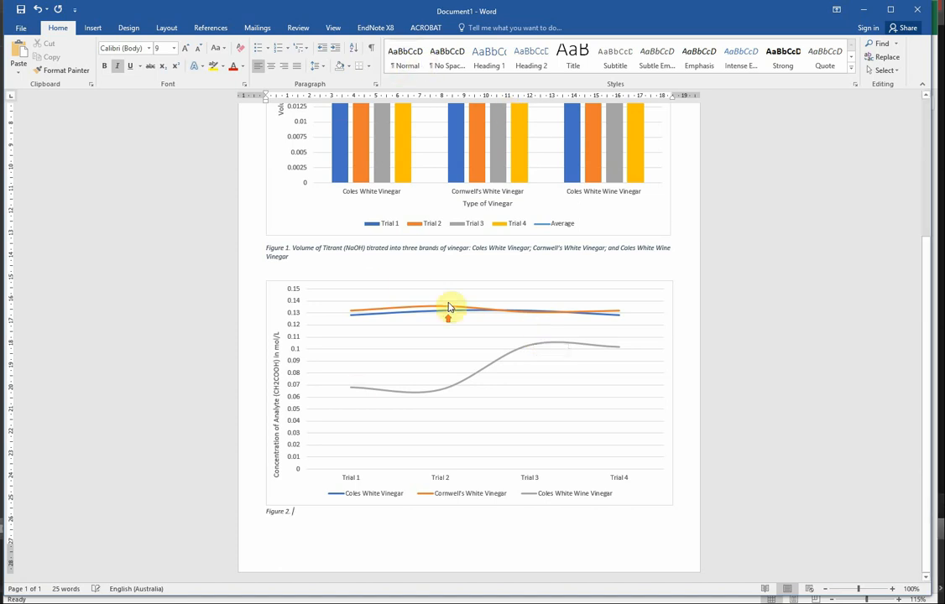
Examine the two charts and their figure captions on the page.
scroll(447, 293, "up", 2)
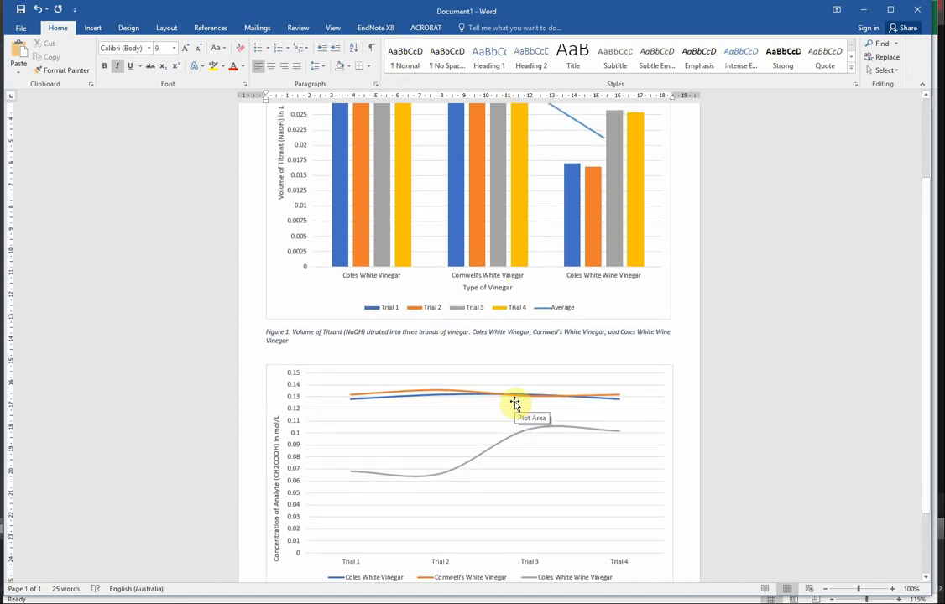
scroll(470, 470, "up", 1)
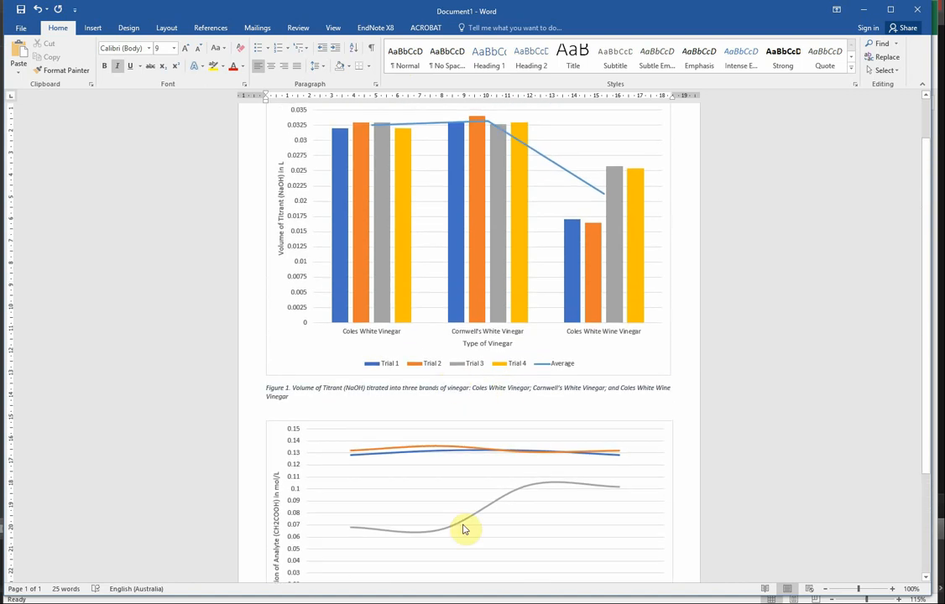
scroll(383, 446, "down", 3)
scroll(344, 269, "up", 7)
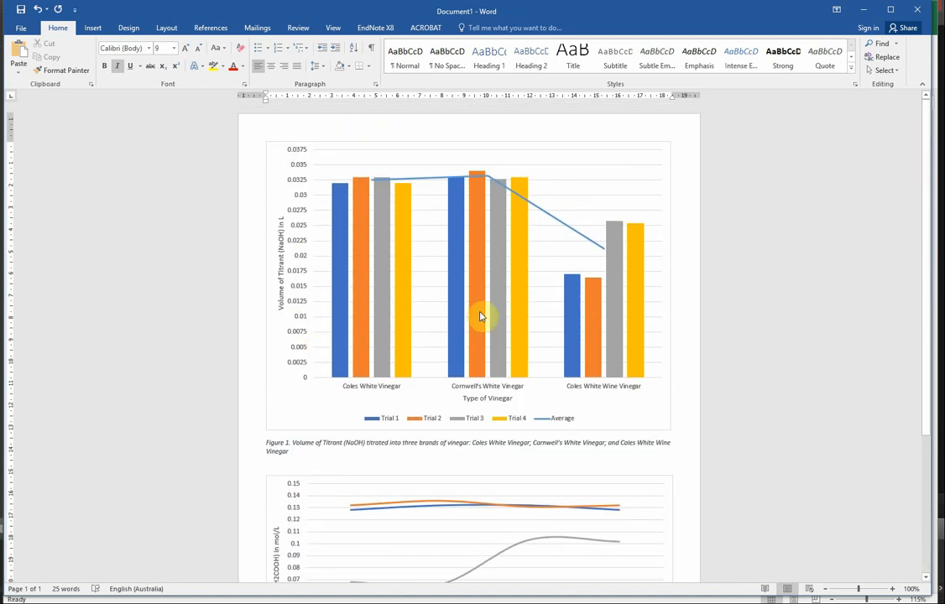
mouse_move(481, 316)
scroll(483, 316, "down", 5)
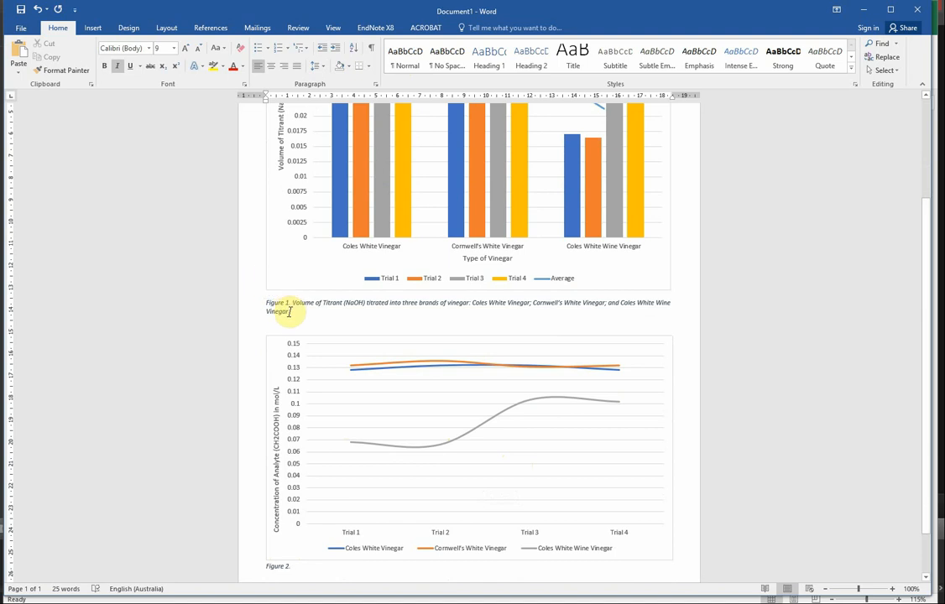
scroll(298, 462, "down", 2)
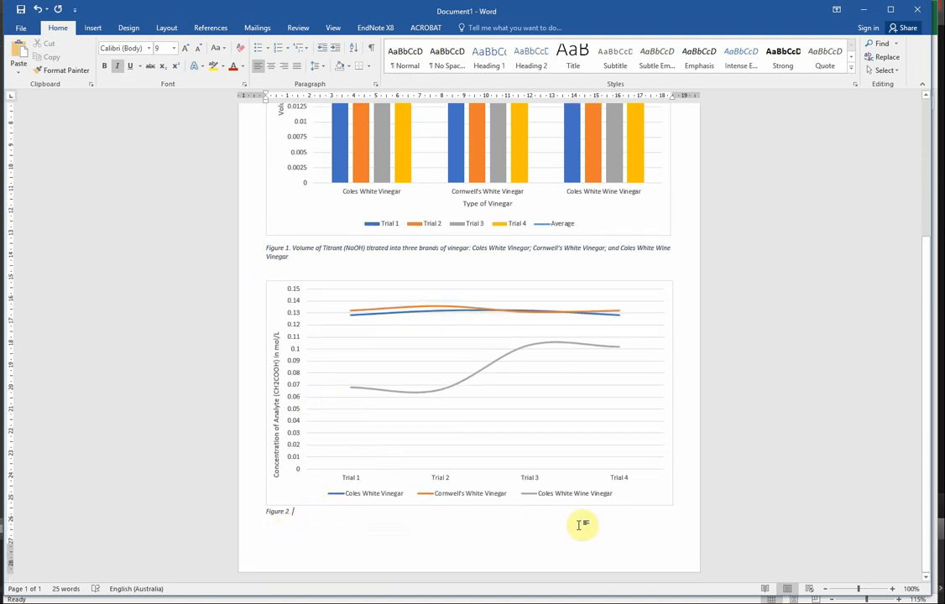
scroll(381, 316, "up", 1)
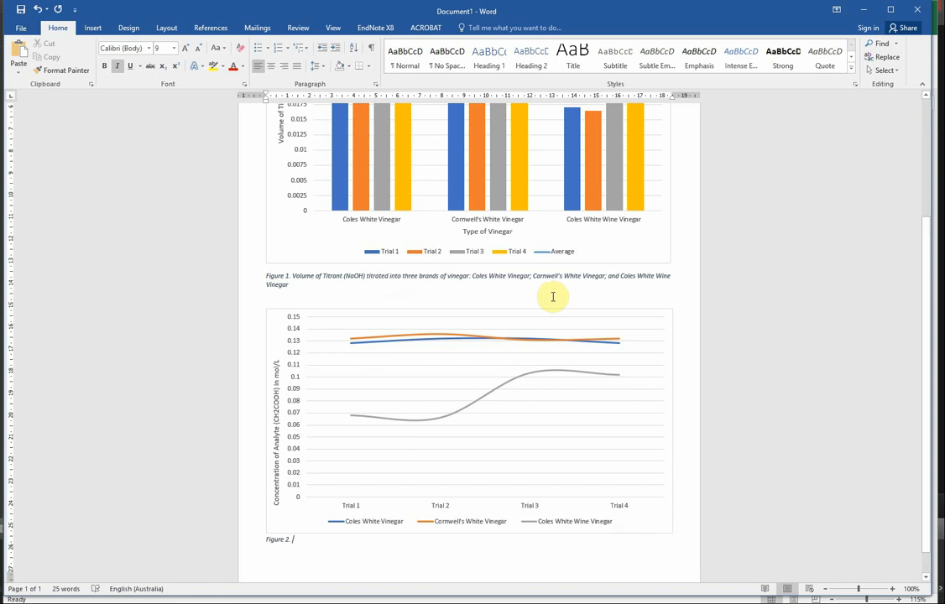
scroll(453, 319, "down", 1)
Move the line chart's vertical axis title up by about 1.5 cm.
left_click(276, 395)
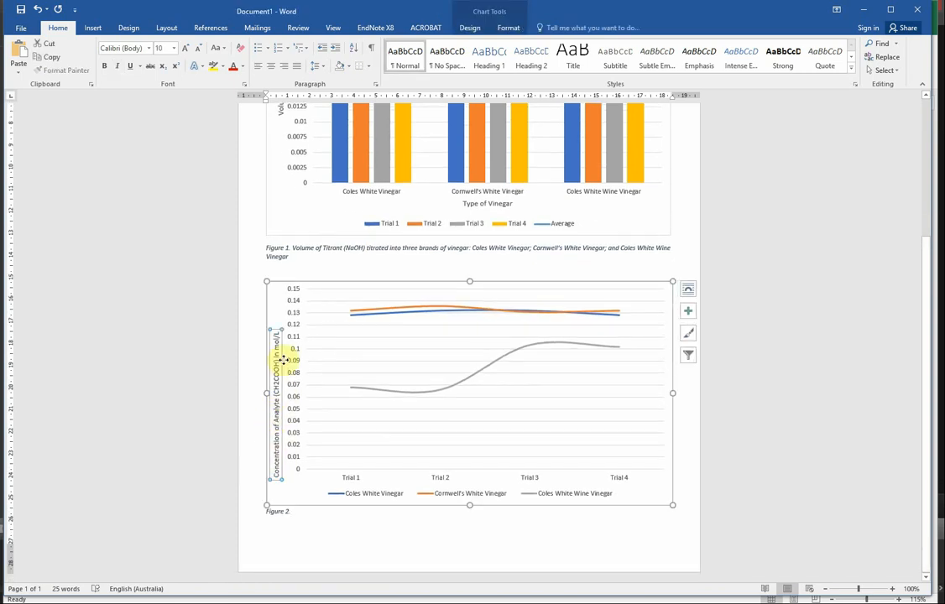
scroll(276, 361, "up", 2)
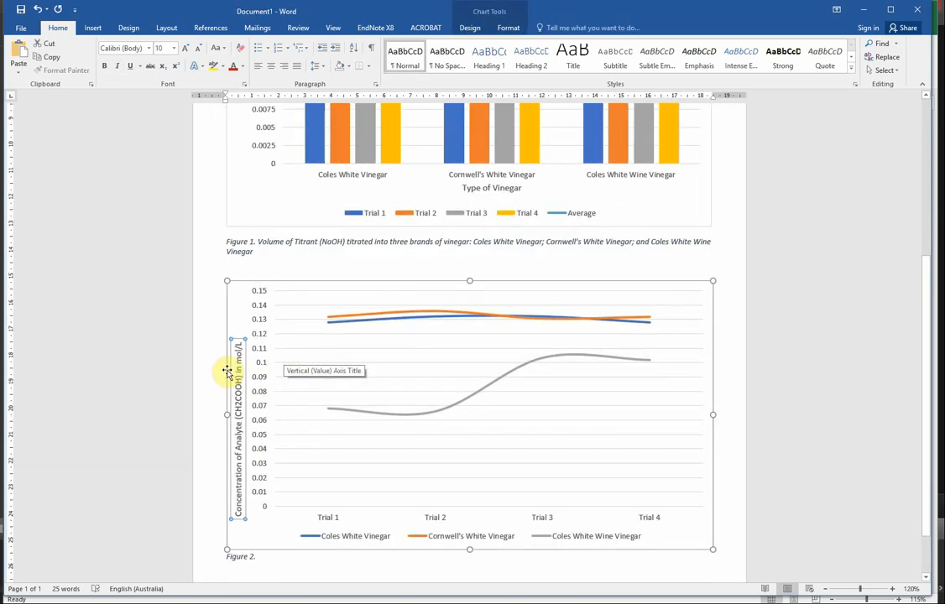
left_click_drag(235, 340, 235, 302)
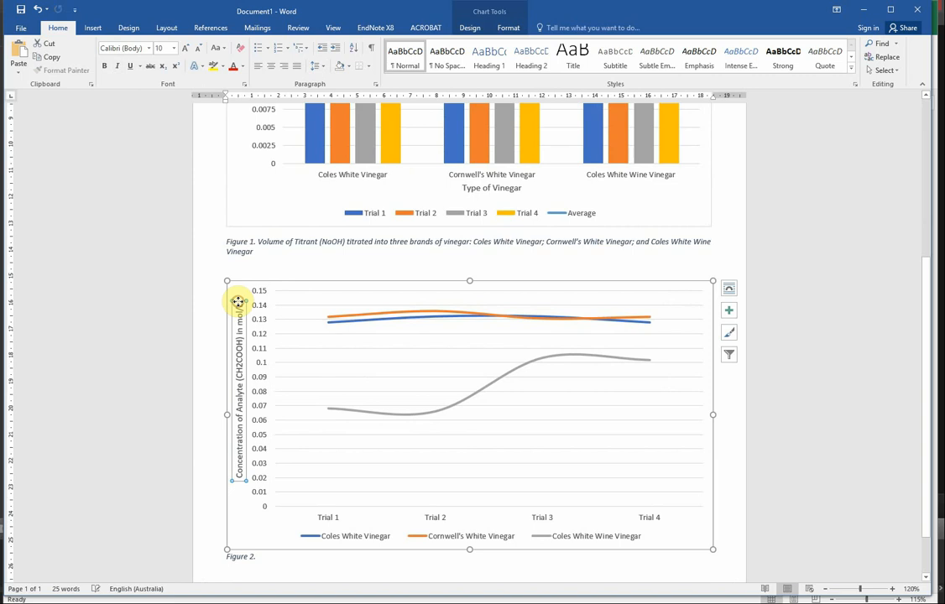
scroll(238, 437, "up", 4)
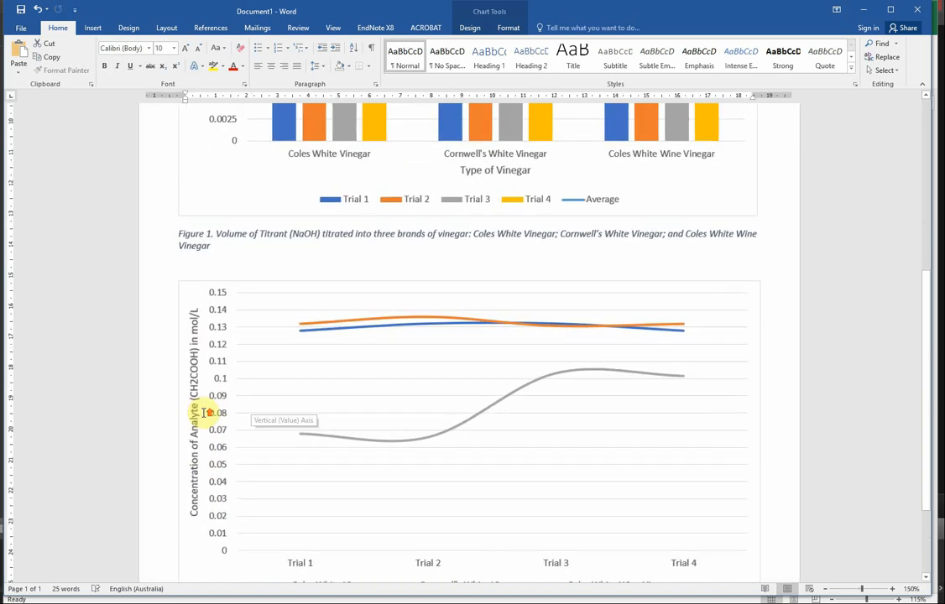
Format the 2 in CH2COOH as subscript in the line chart's vertical axis title.
left_click(161, 392)
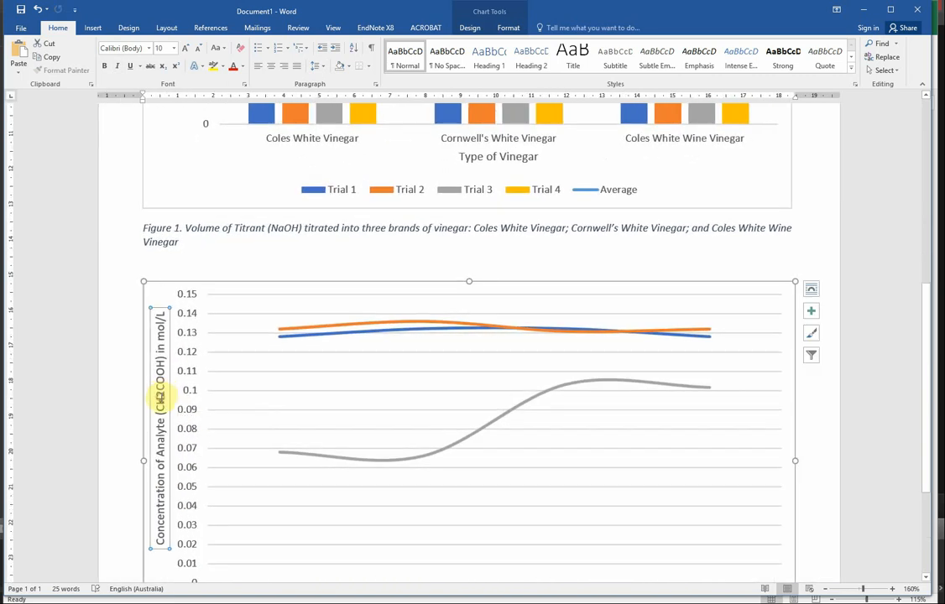
left_click_drag(161, 394, 161, 390)
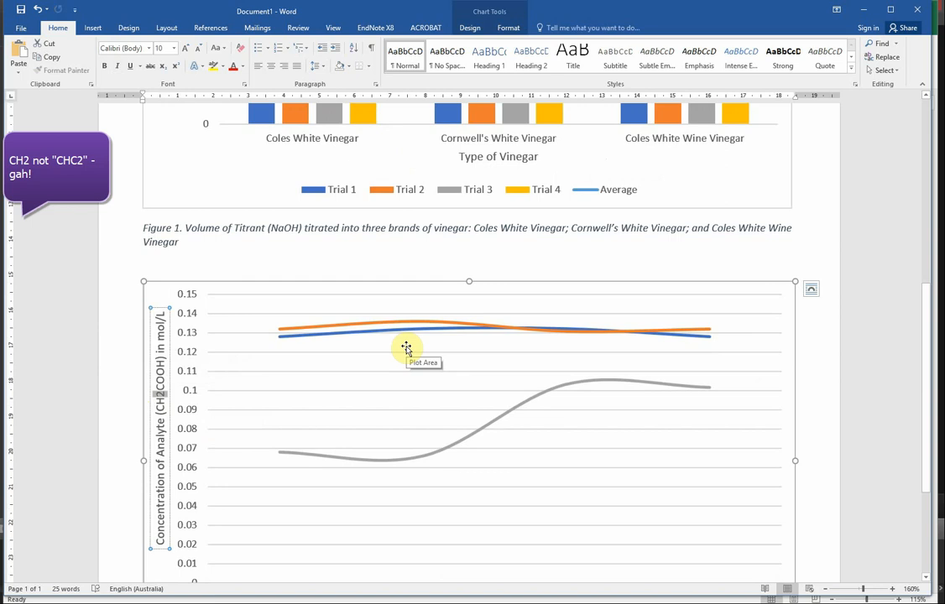
key("ctrl+equal")
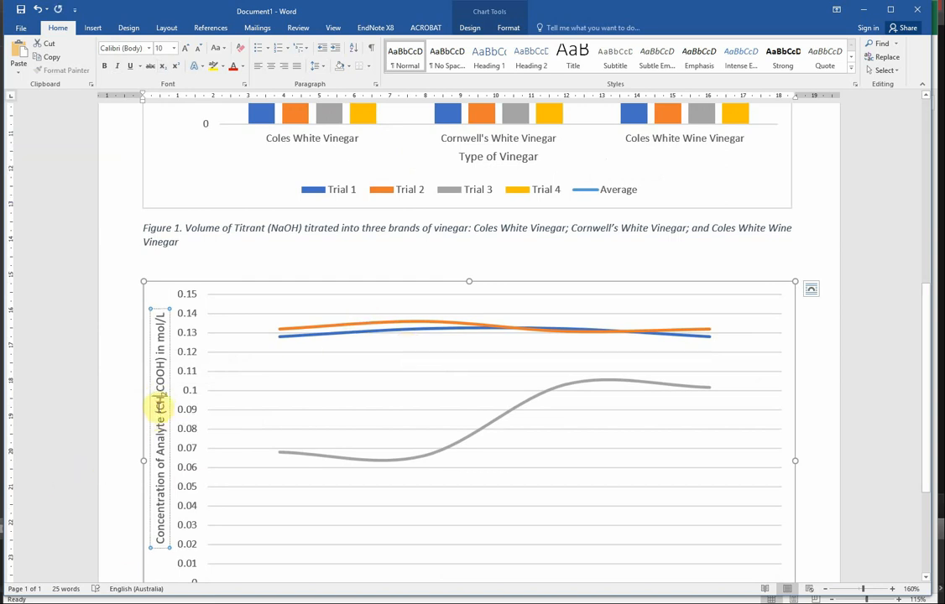
scroll(159, 394, "down", 3, "ctrl")
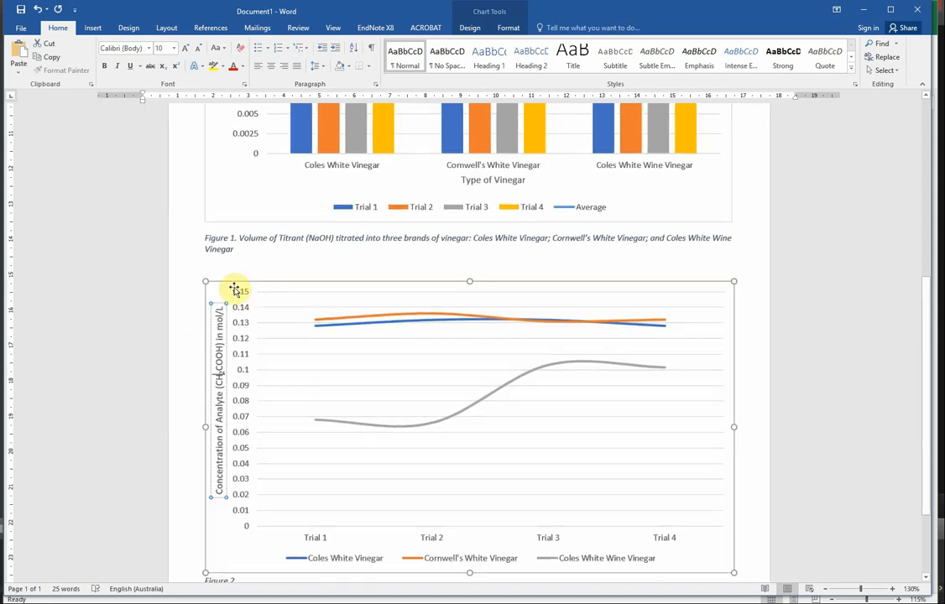
scroll(225, 270, "down", 1)
scroll(213, 267, "up", 2)
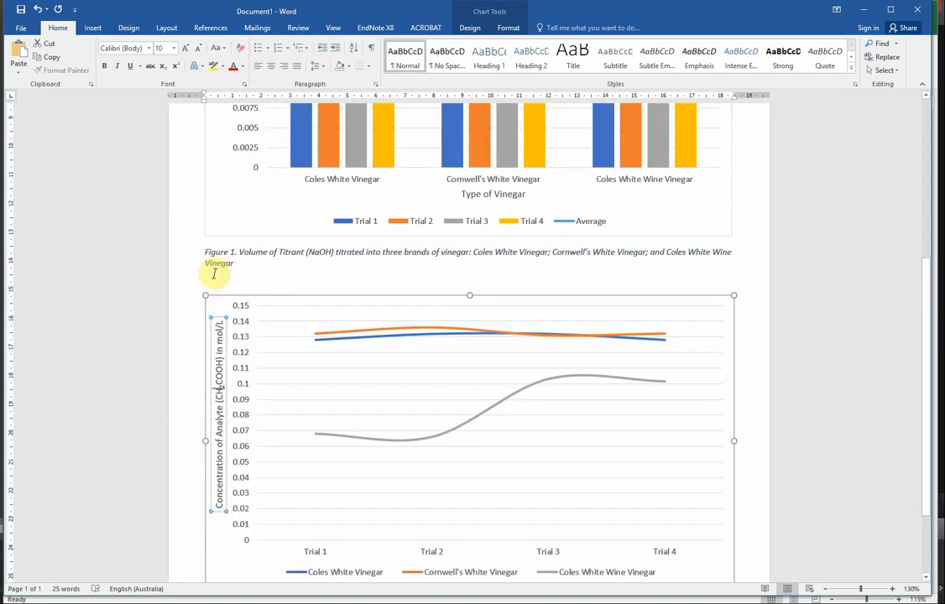
Enter sample text above the line chart with "ffe3" as subscript, "333" as normal text and "444" as superscript.
left_click(248, 275)
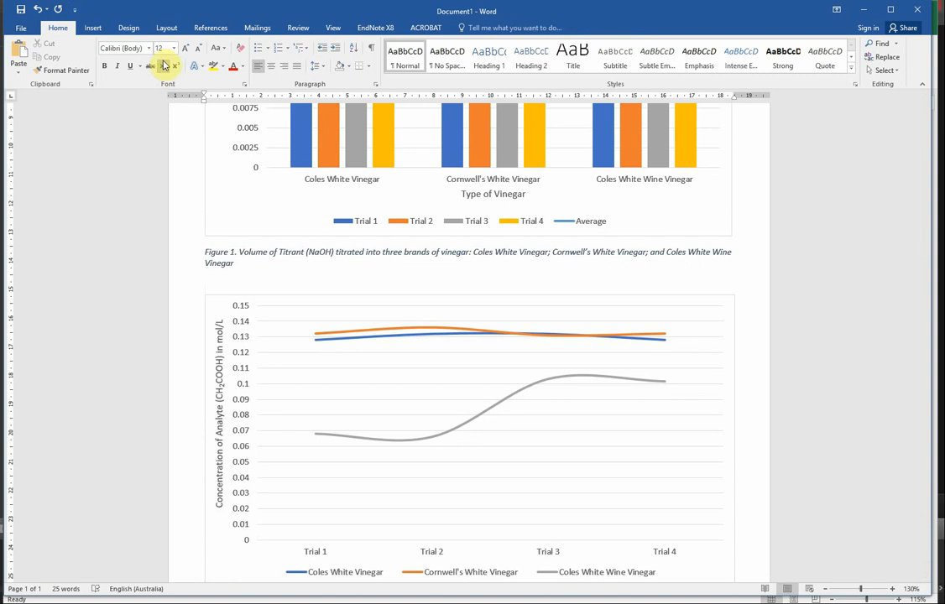
left_click(164, 65)
type("ff")
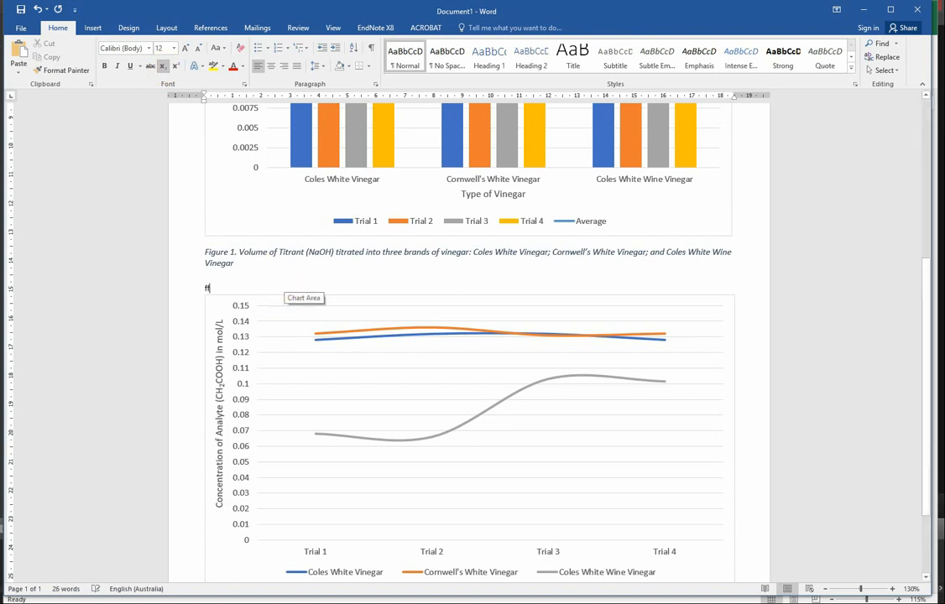
type("e3")
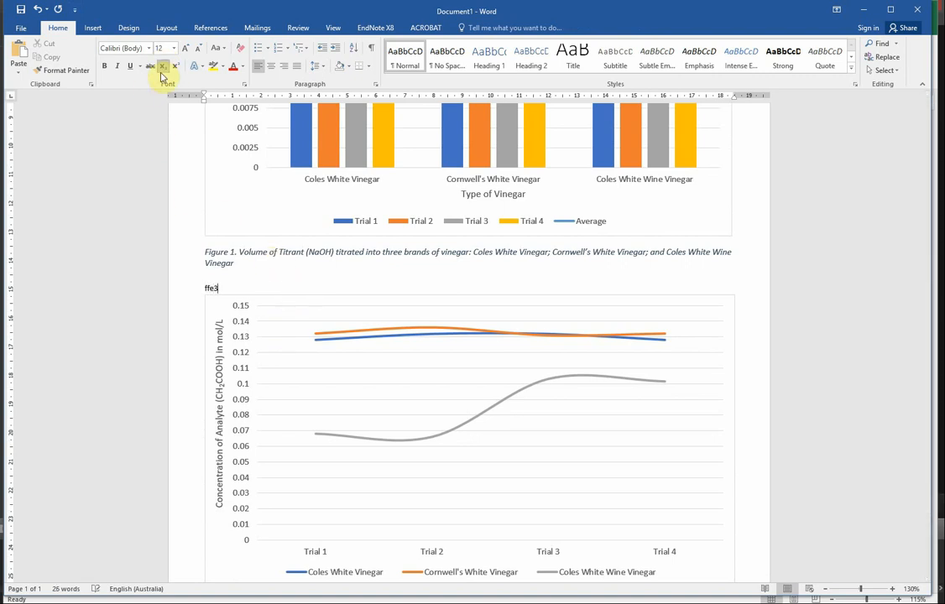
type("333")
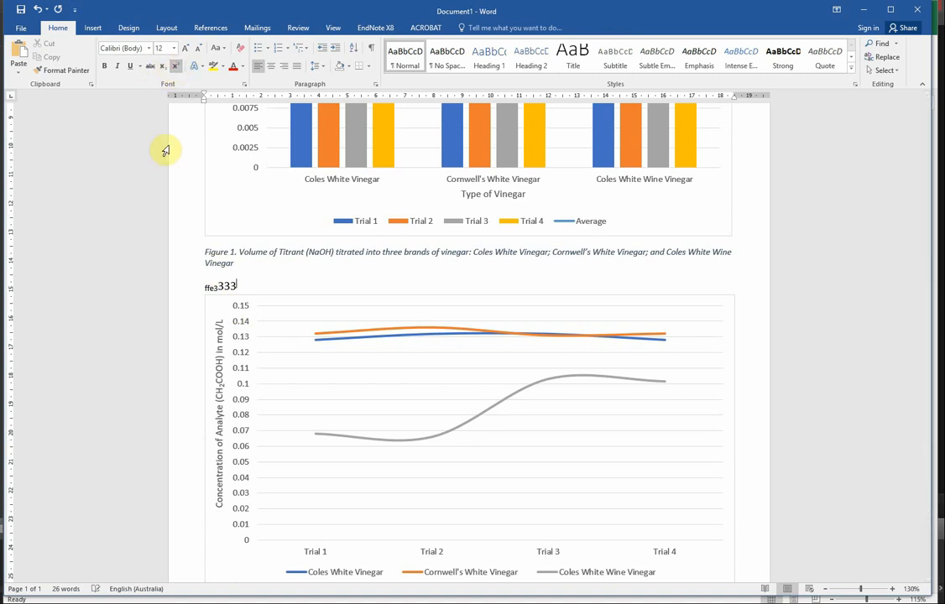
type("444")
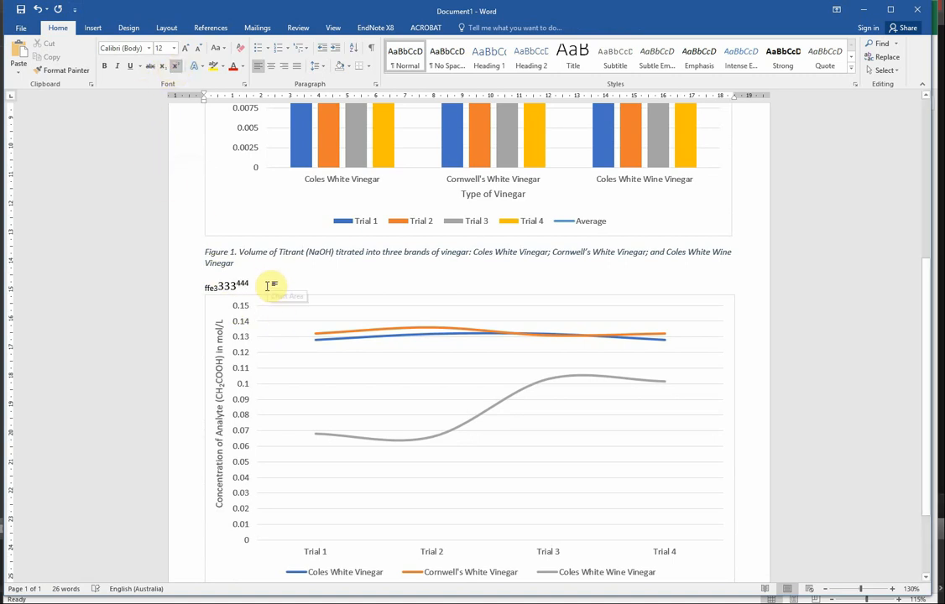
Delete the sample text together with its line between the Figure 1 caption and the line chart.
left_click_drag(267, 285, 198, 274)
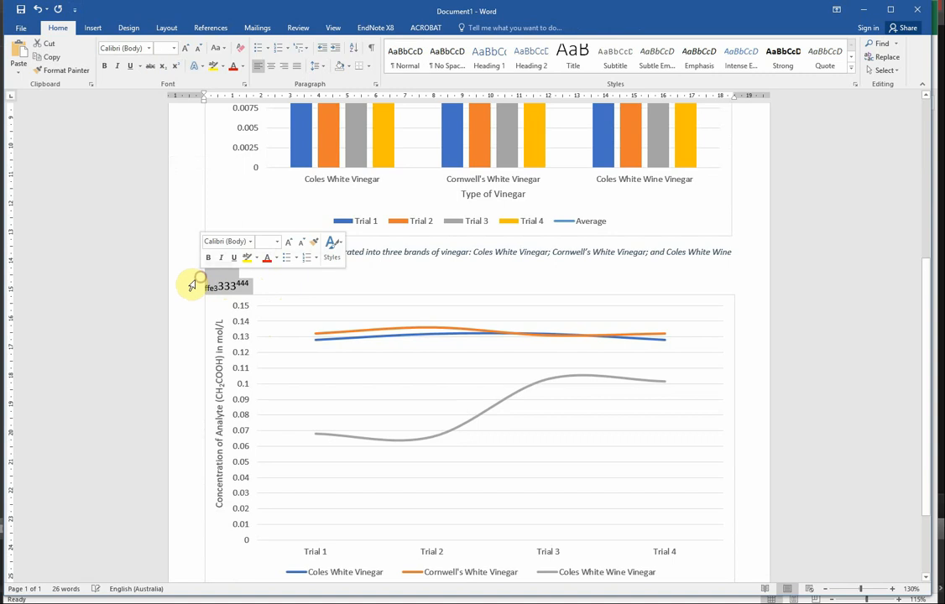
key("BackSpace")
key("ctrl+z")
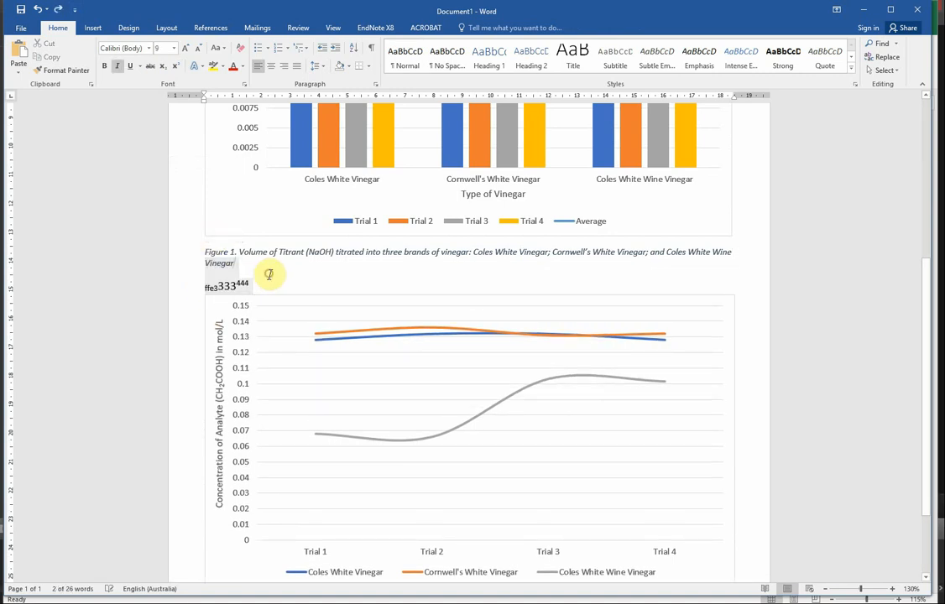
left_click(210, 285)
key("BackSpace")
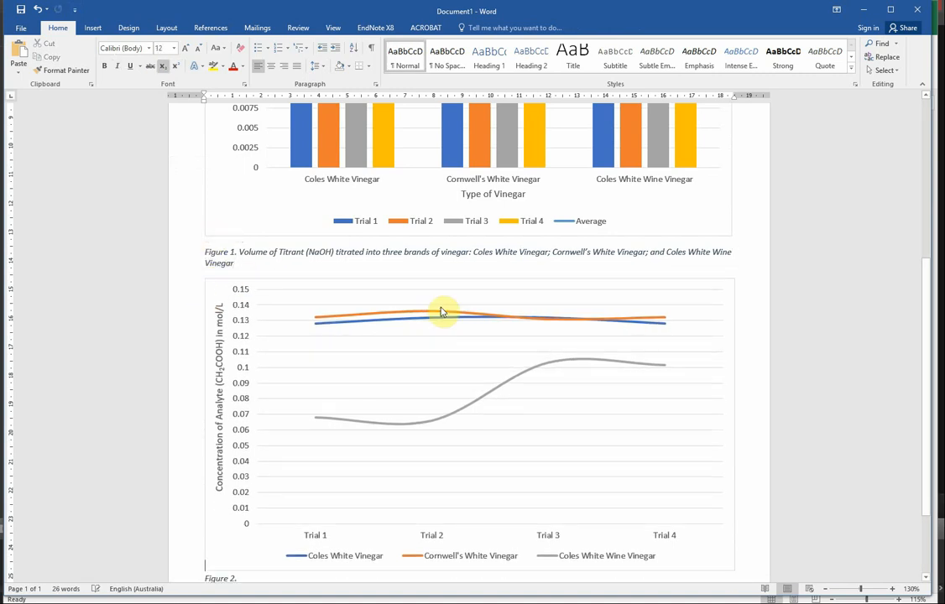
Review the titrant volume column chart and the analyte concentration line chart in the report.
scroll(439, 308, "down", 3)
scroll(441, 311, "up", 8)
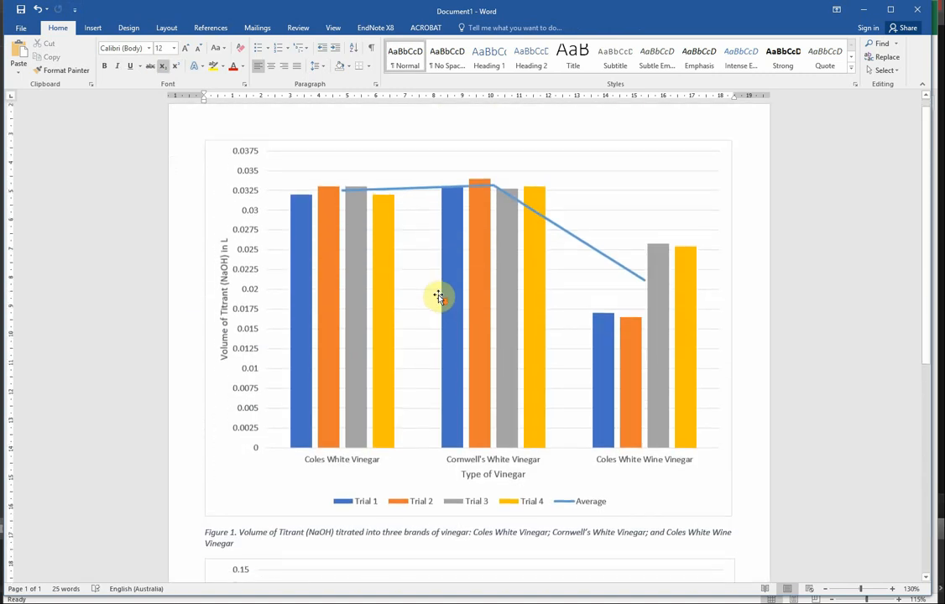
scroll(441, 312, "down", 8)
scroll(503, 289, "up", 8)
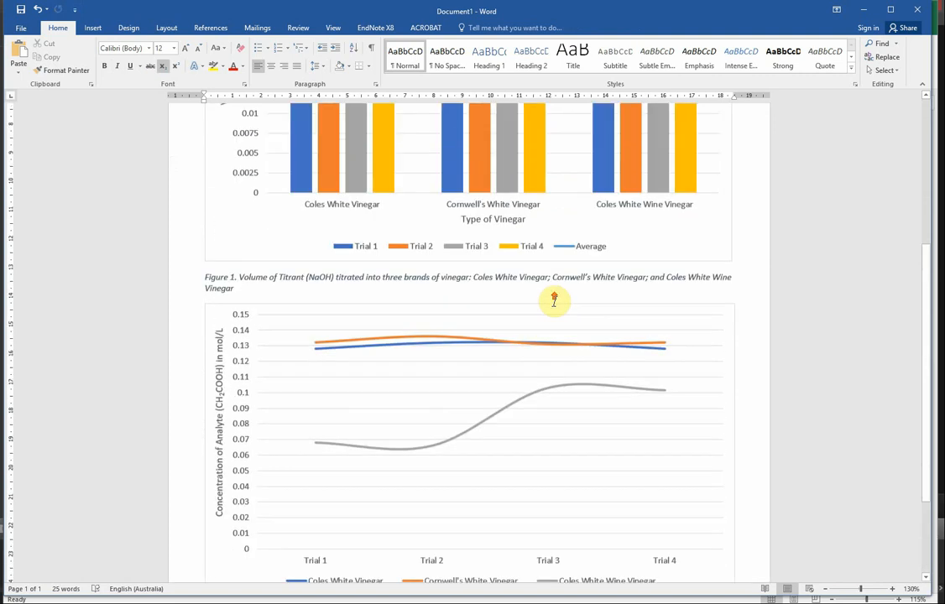
scroll(613, 294, "down", 1)
scroll(657, 242, "down", 5)
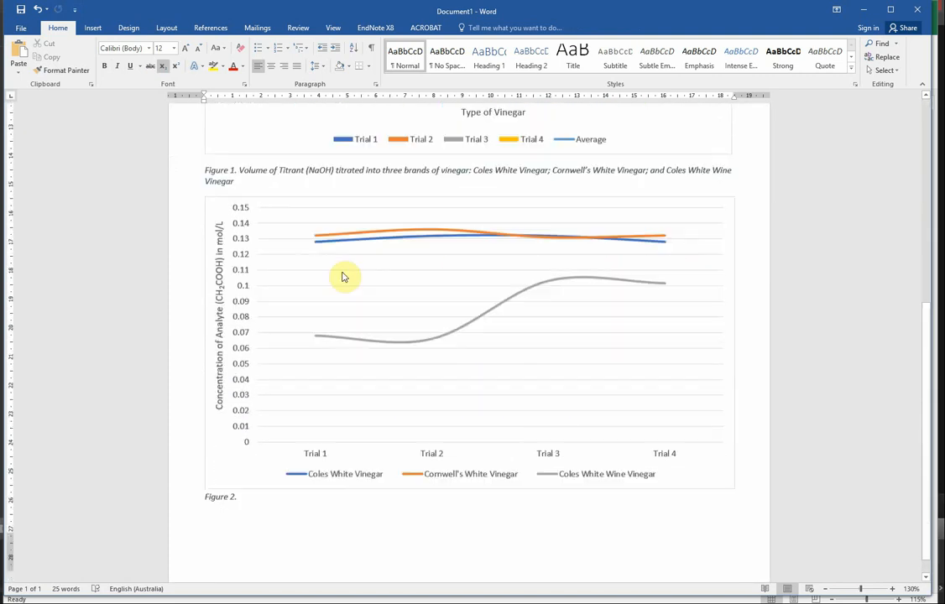
scroll(503, 369, "up", 4)
scroll(544, 336, "up", 2)
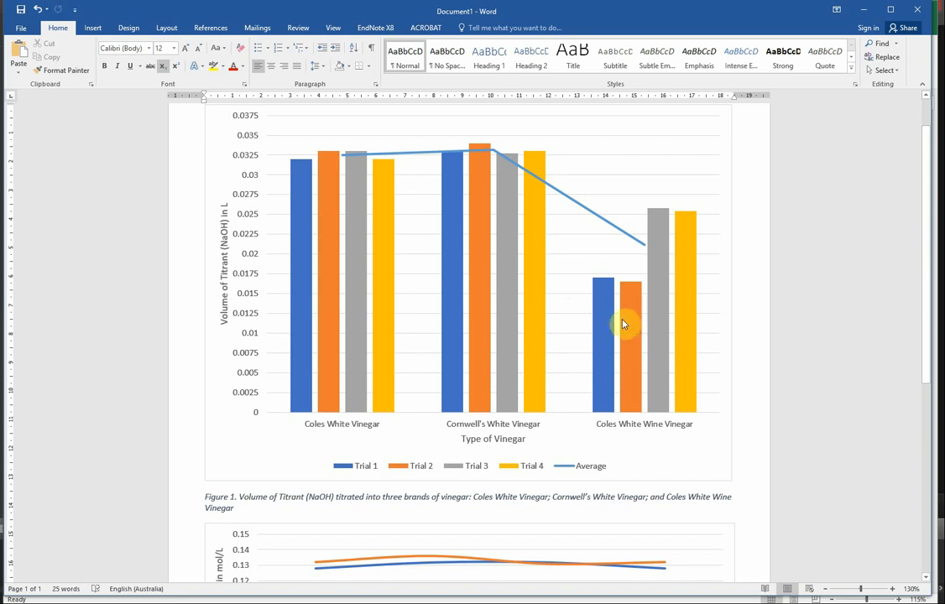
scroll(604, 331, "down", 8)
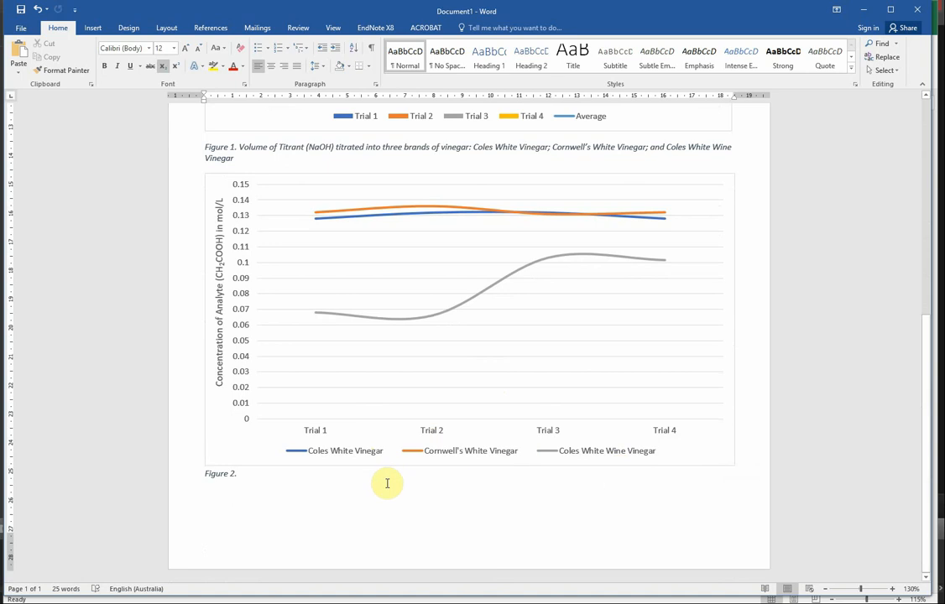
scroll(571, 495, "up", 5)
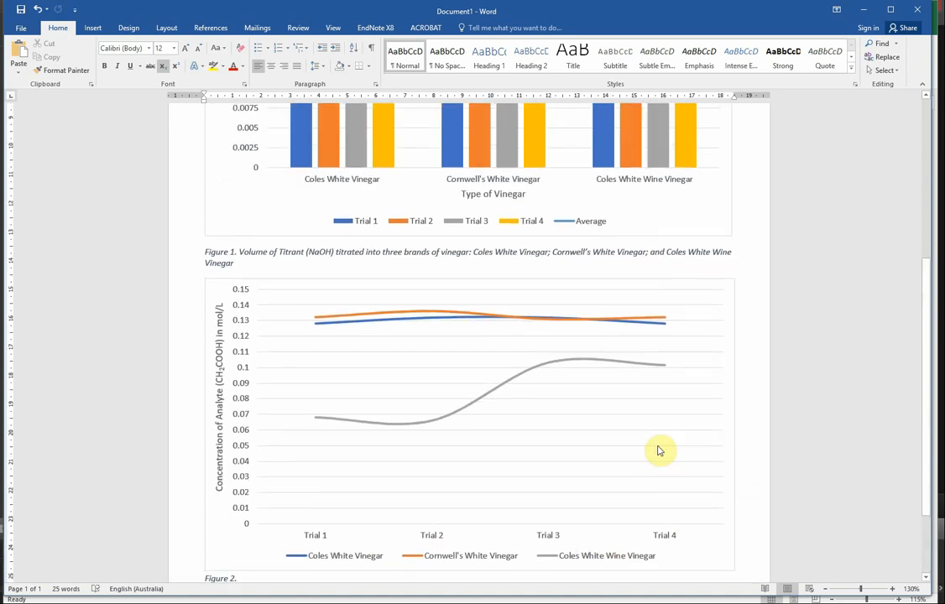
Inspect the Trial 4 data point of the Coles White Wine Vinegar series and the line chart's legend.
scroll(571, 495, "down", 3)
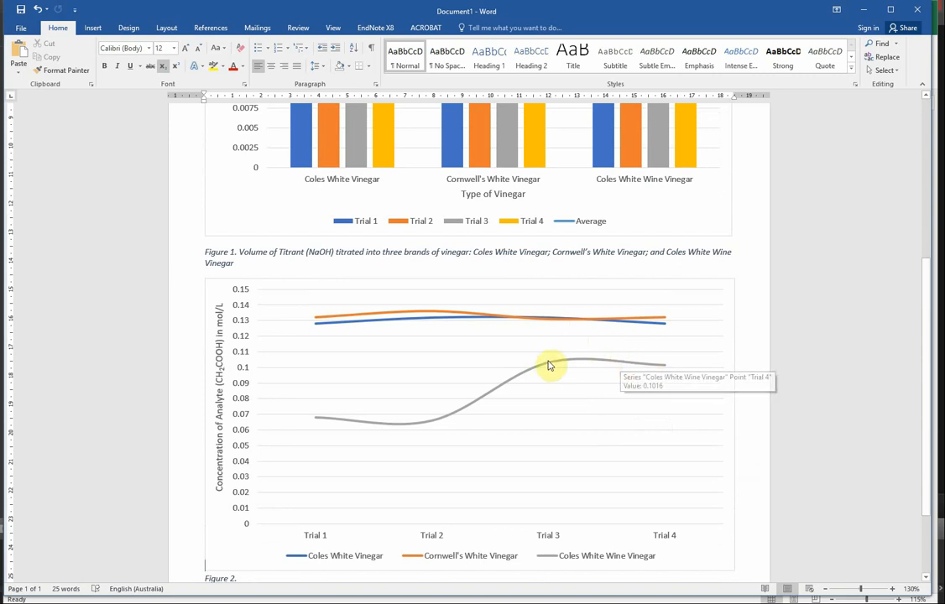
mouse_move(659, 367)
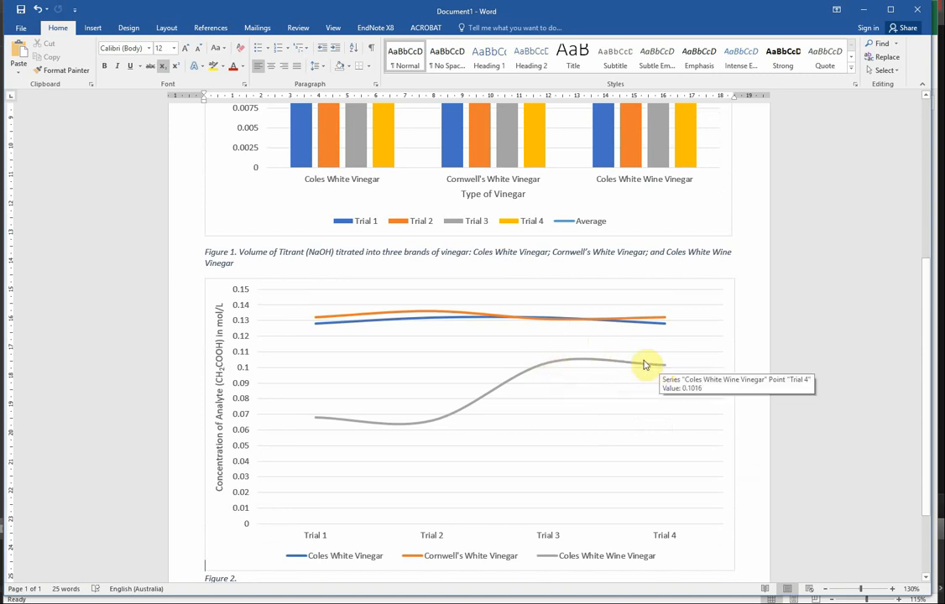
mouse_move(646, 319)
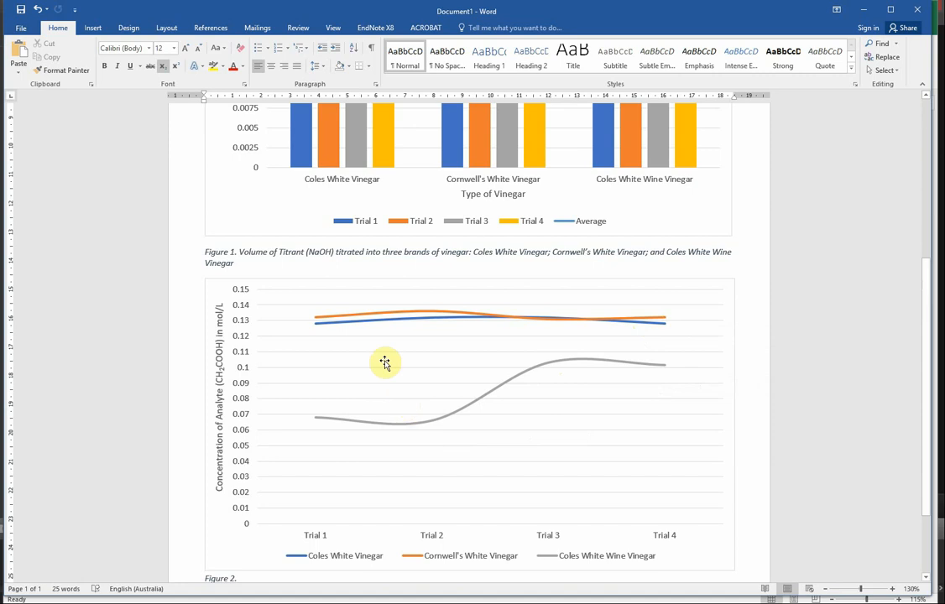
scroll(428, 480, "down", 2)
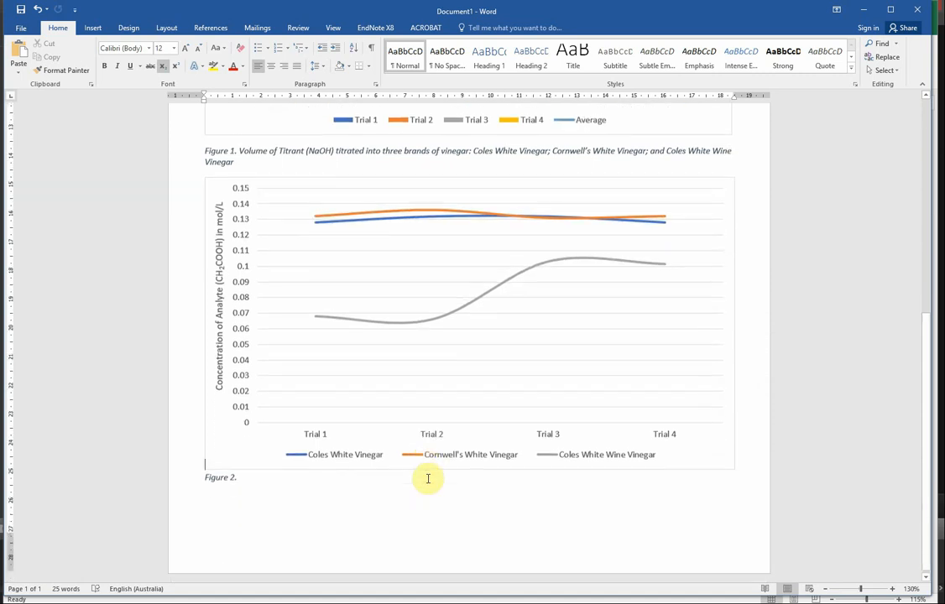
scroll(428, 480, "up", 1)
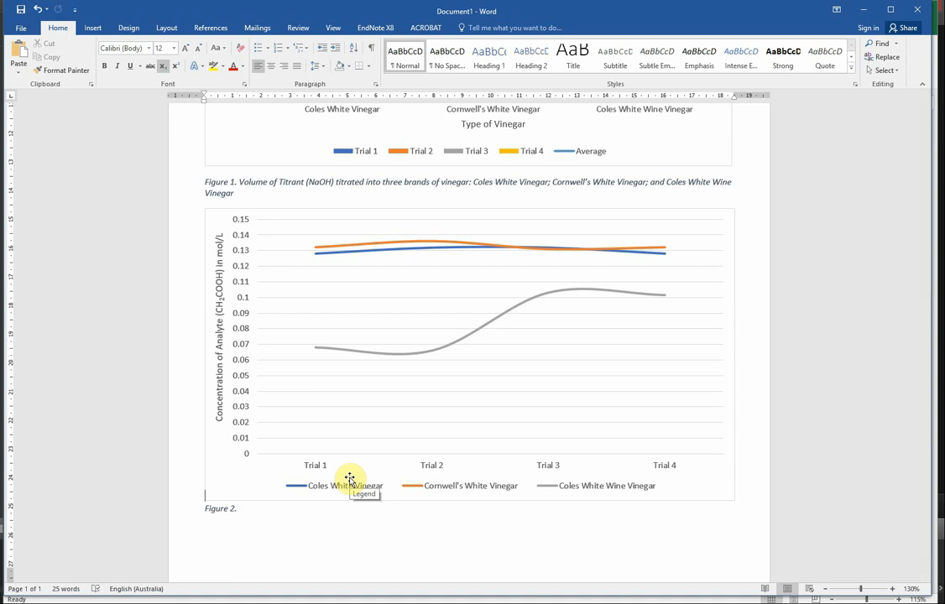
Compare the column chart's trial bars with the line chart's curves for the three vinegars.
scroll(597, 397, "up", 4)
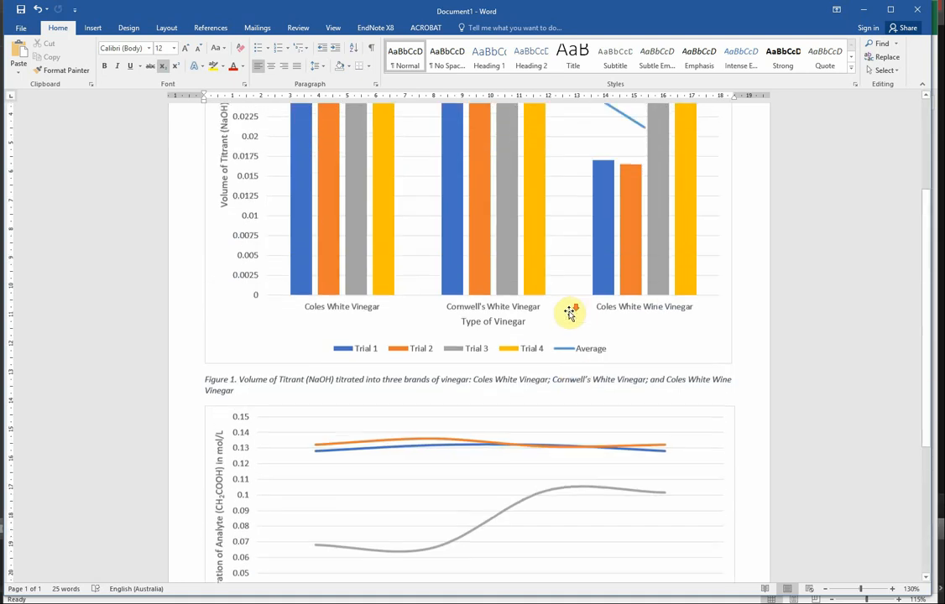
scroll(560, 344, "down", 5)
scroll(420, 335, "up", 2)
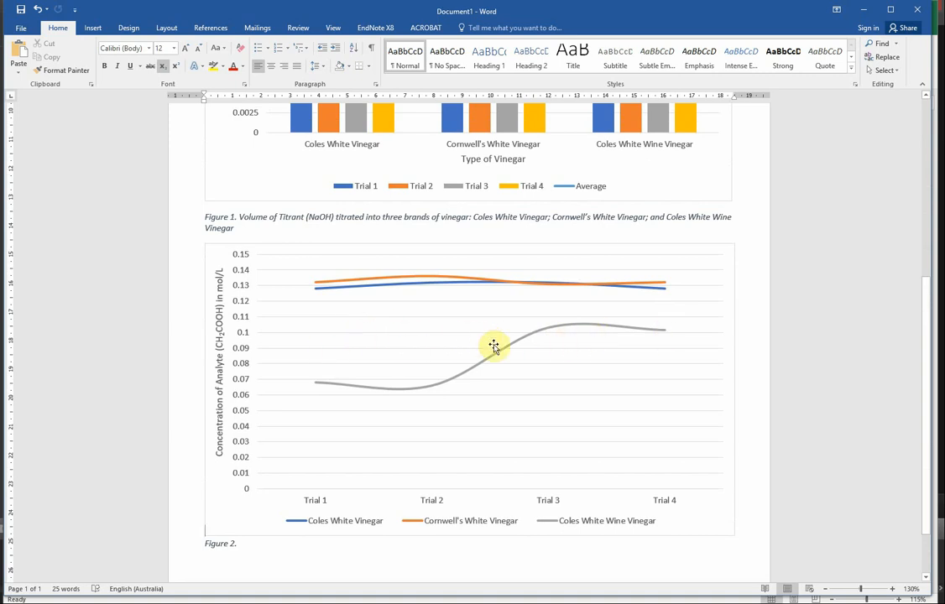
scroll(474, 505, "down", 1)
scroll(478, 502, "up", 2)
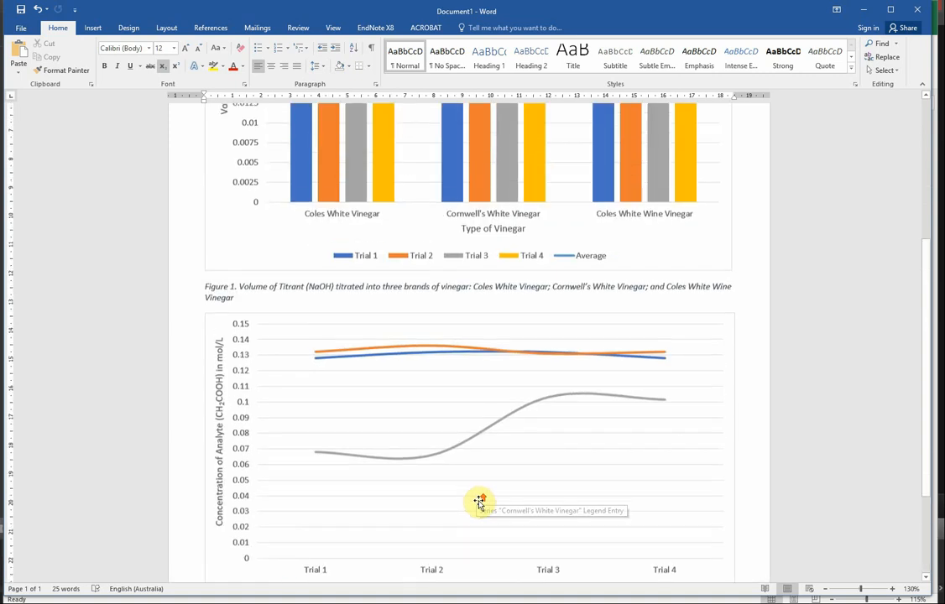
scroll(478, 502, "up", 3)
scroll(485, 475, "down", 5)
scroll(481, 401, "up", 2)
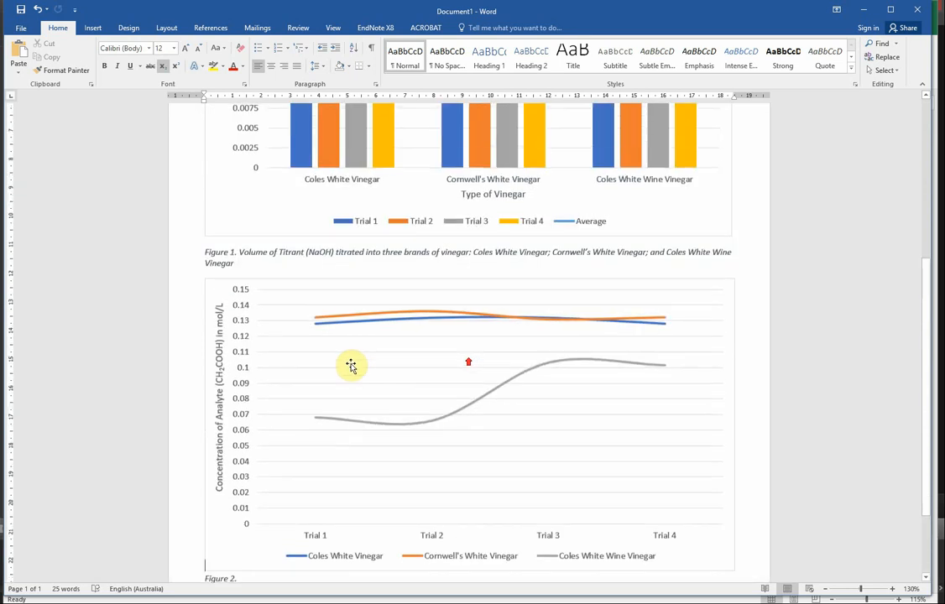
scroll(351, 366, "up", 4)
Switch to the Excel workbook and examine the average concentration bar chart, the line chart and the data tables.
key("alt+Tab")
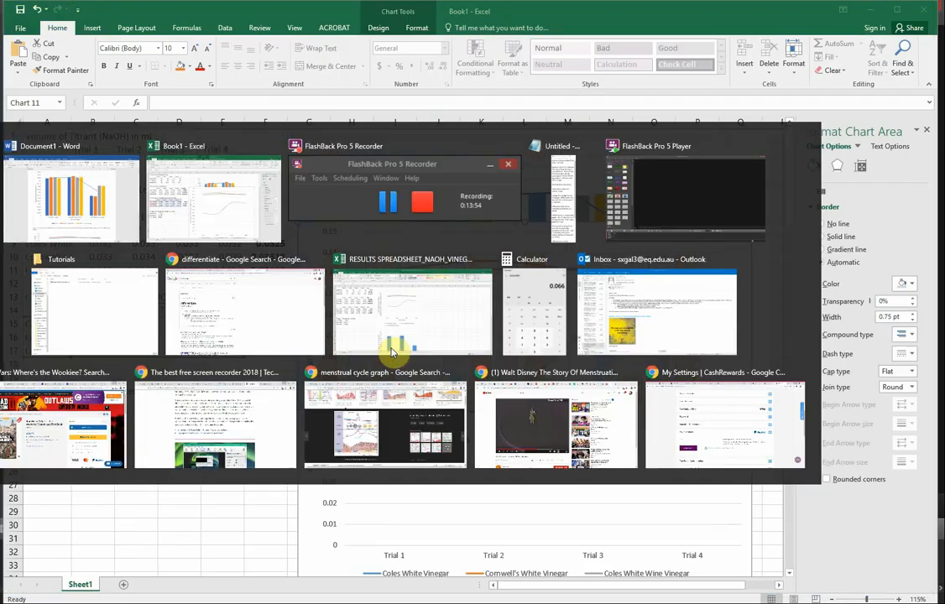
scroll(220, 411, "down", 2)
scroll(219, 422, "down", 5)
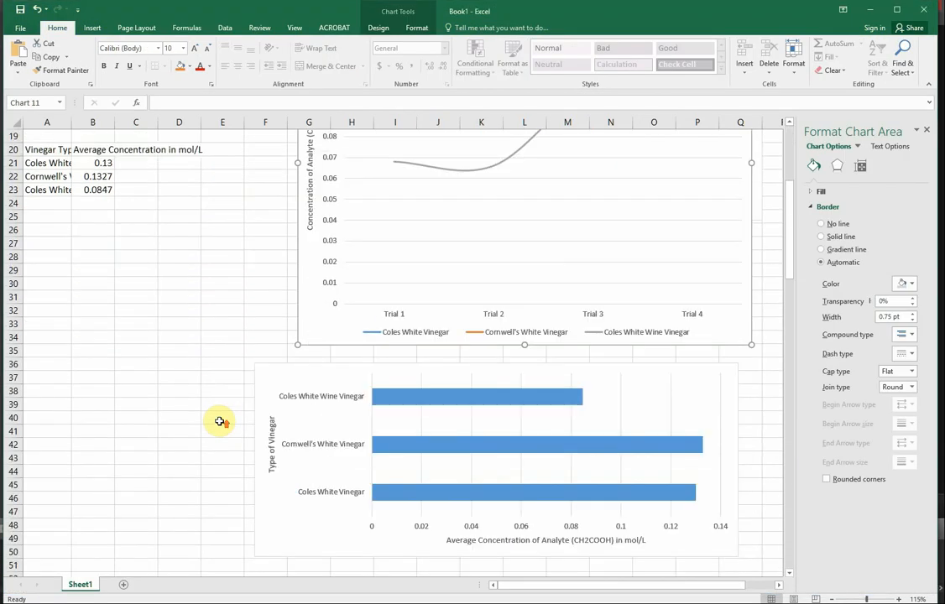
scroll(219, 399, "up", 5)
scroll(270, 351, "down", 6)
scroll(285, 378, "down", 1)
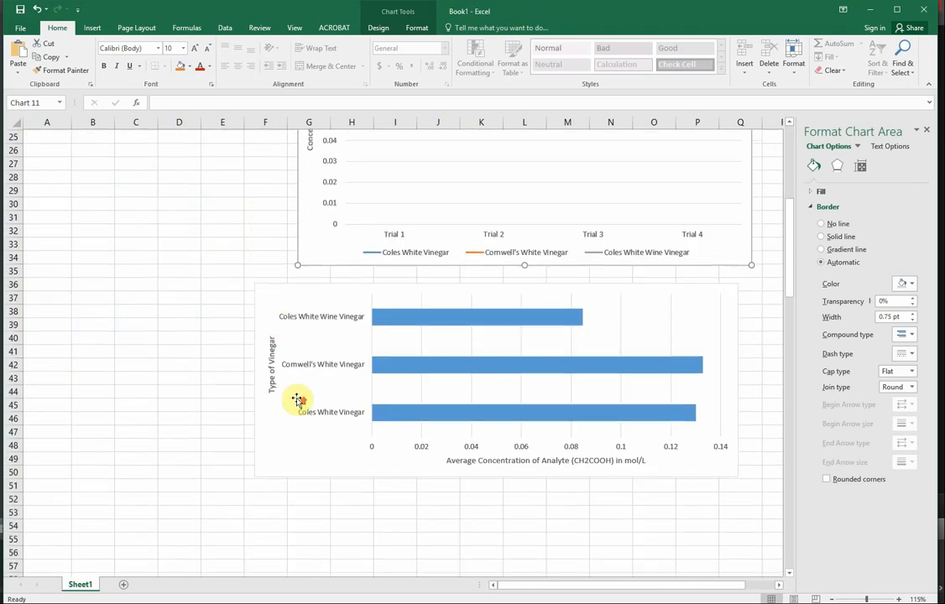
scroll(299, 396, "up", 8)
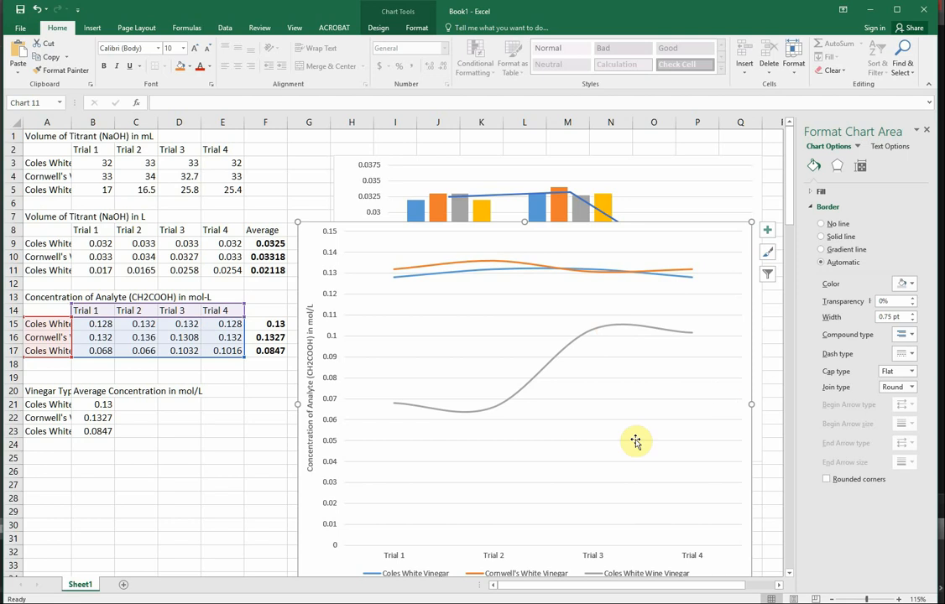
key("alt+Tab")
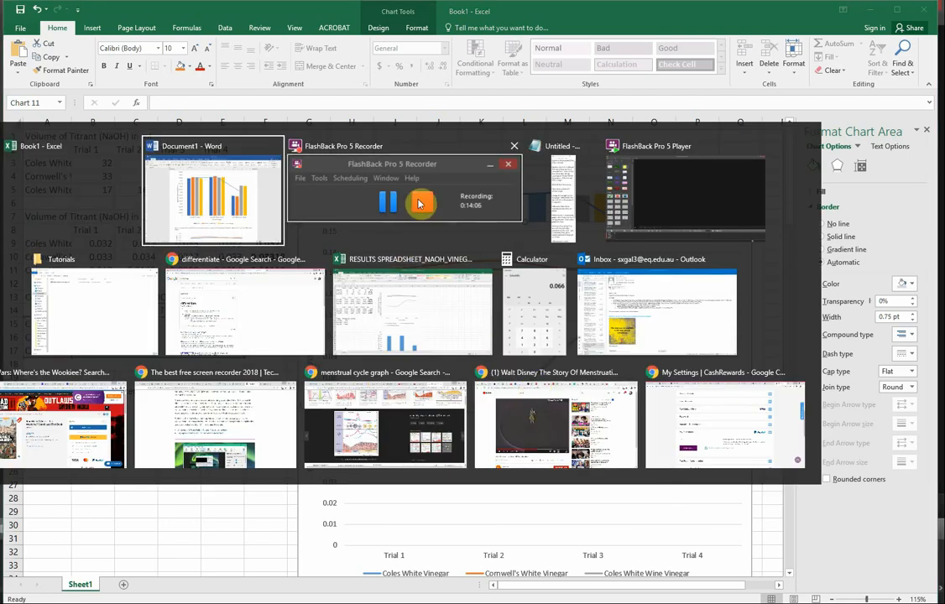